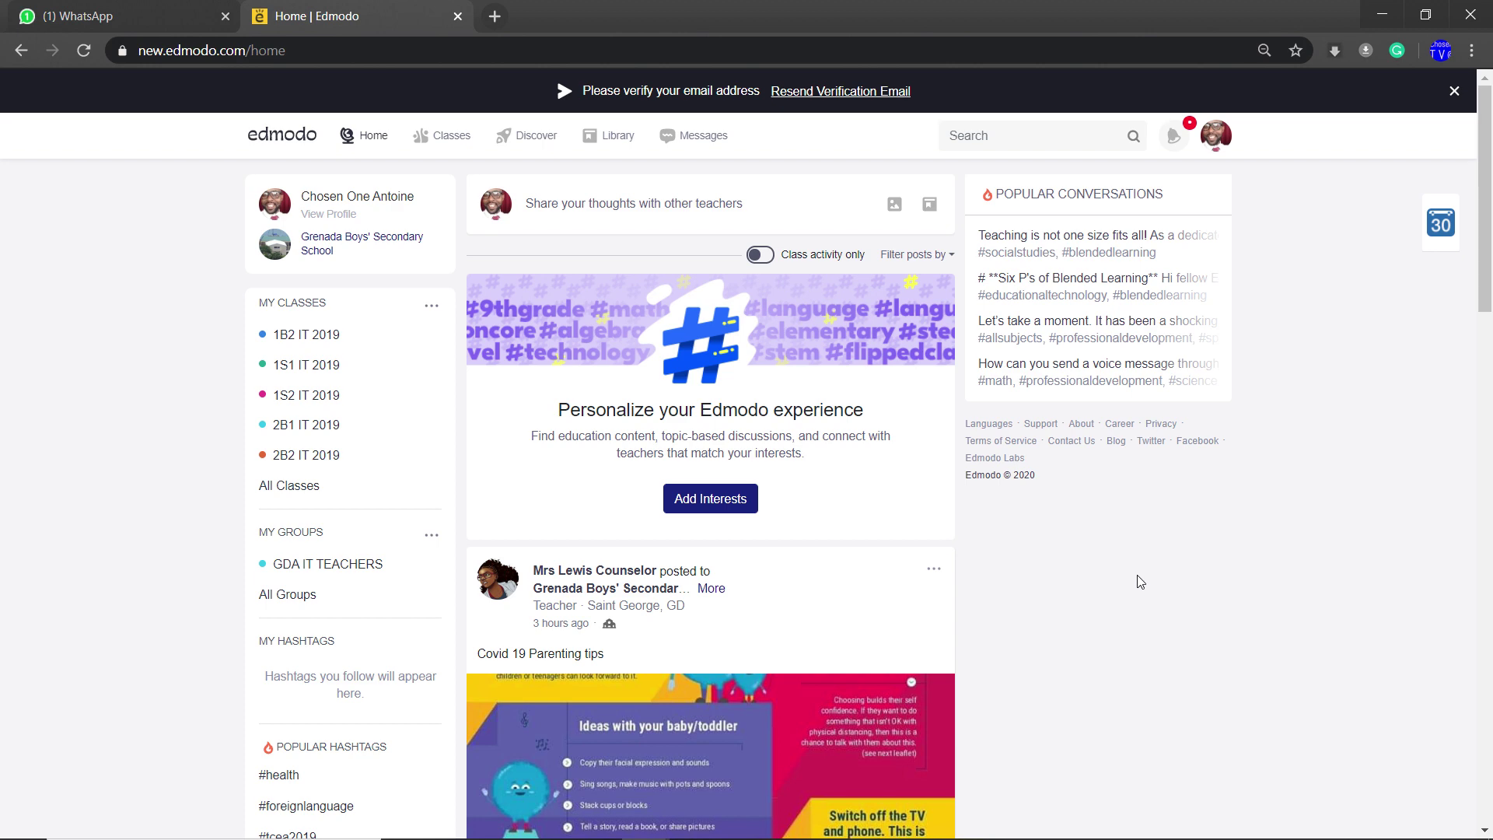
Open the 1B2 IT 2019 class and start a new assignment for it
left_click(325, 337)
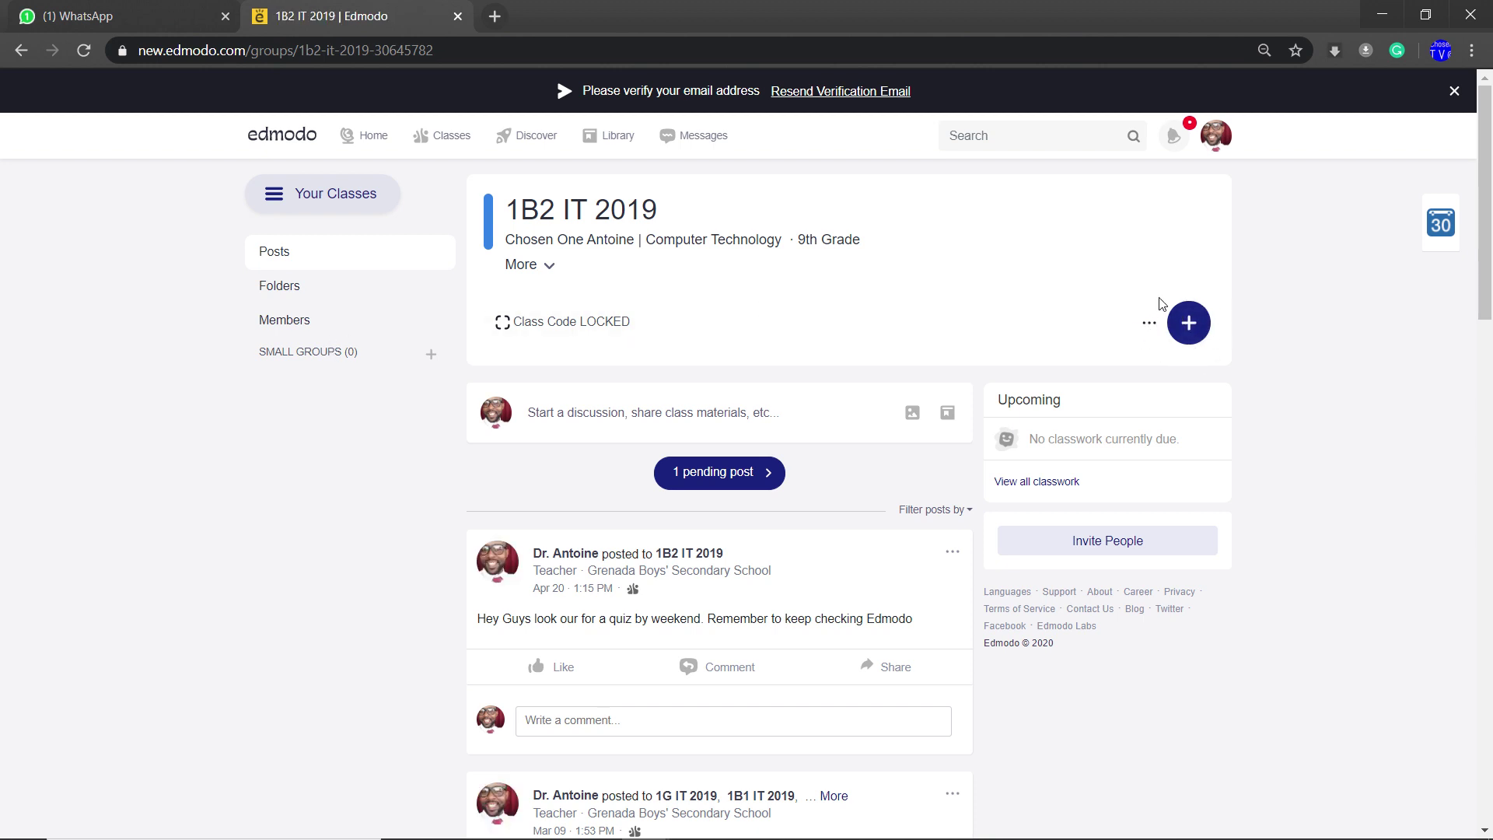
left_click(1196, 327)
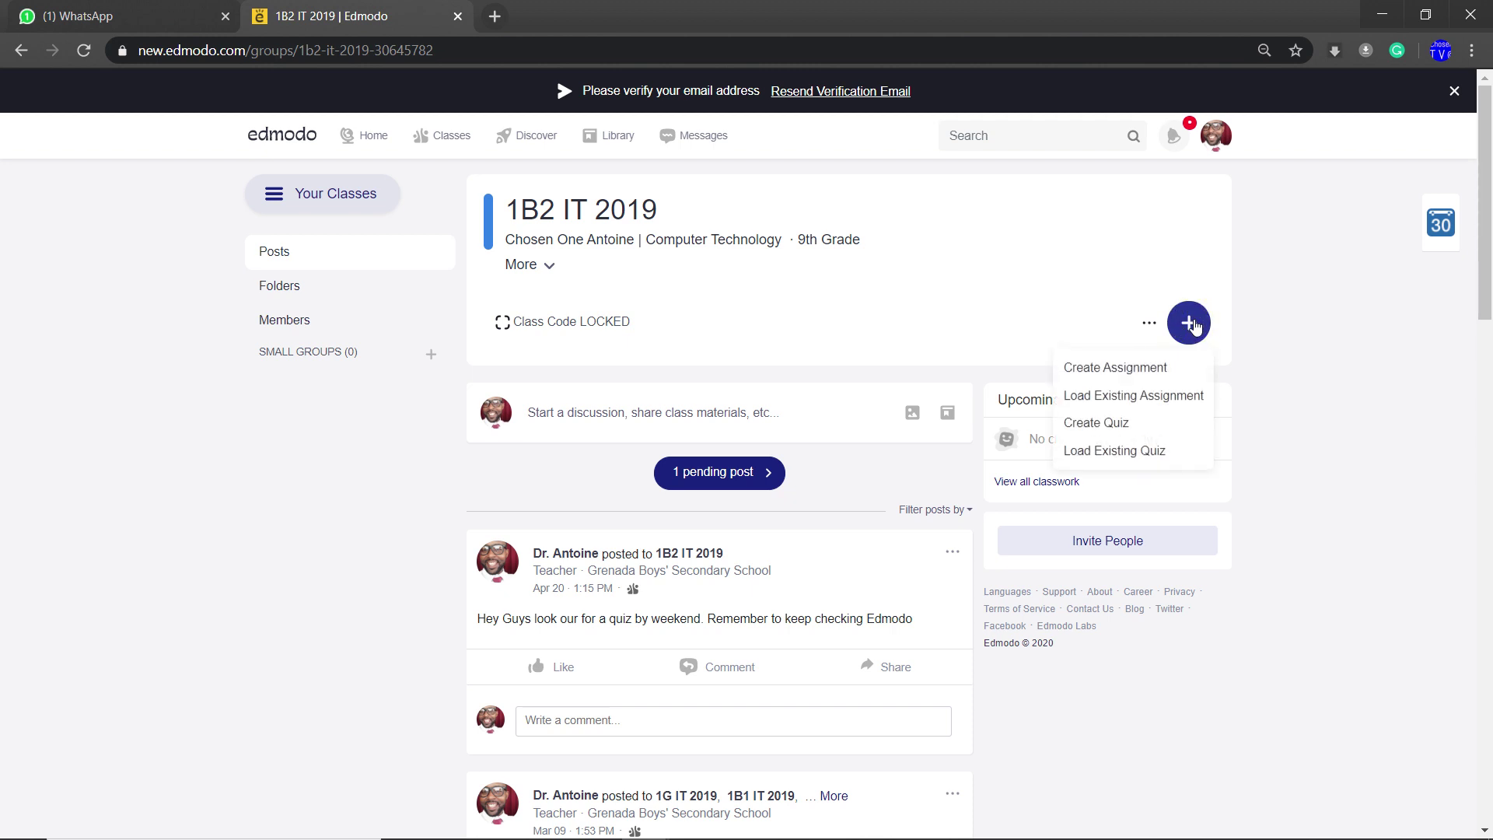
left_click(1127, 374)
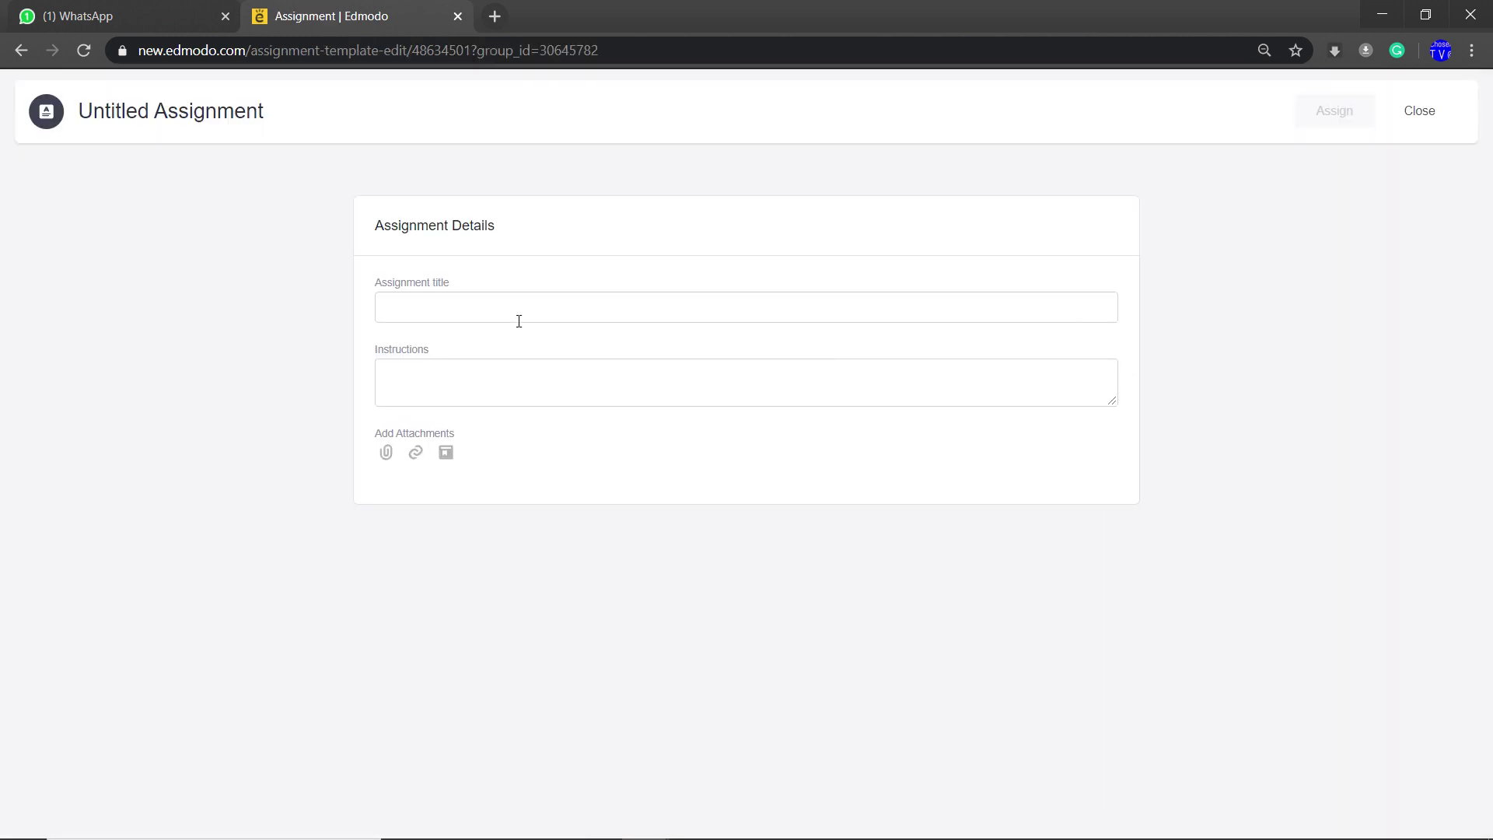
Title the assignment "Internet Safety Cross Word Puzzle"
left_click(518, 311)
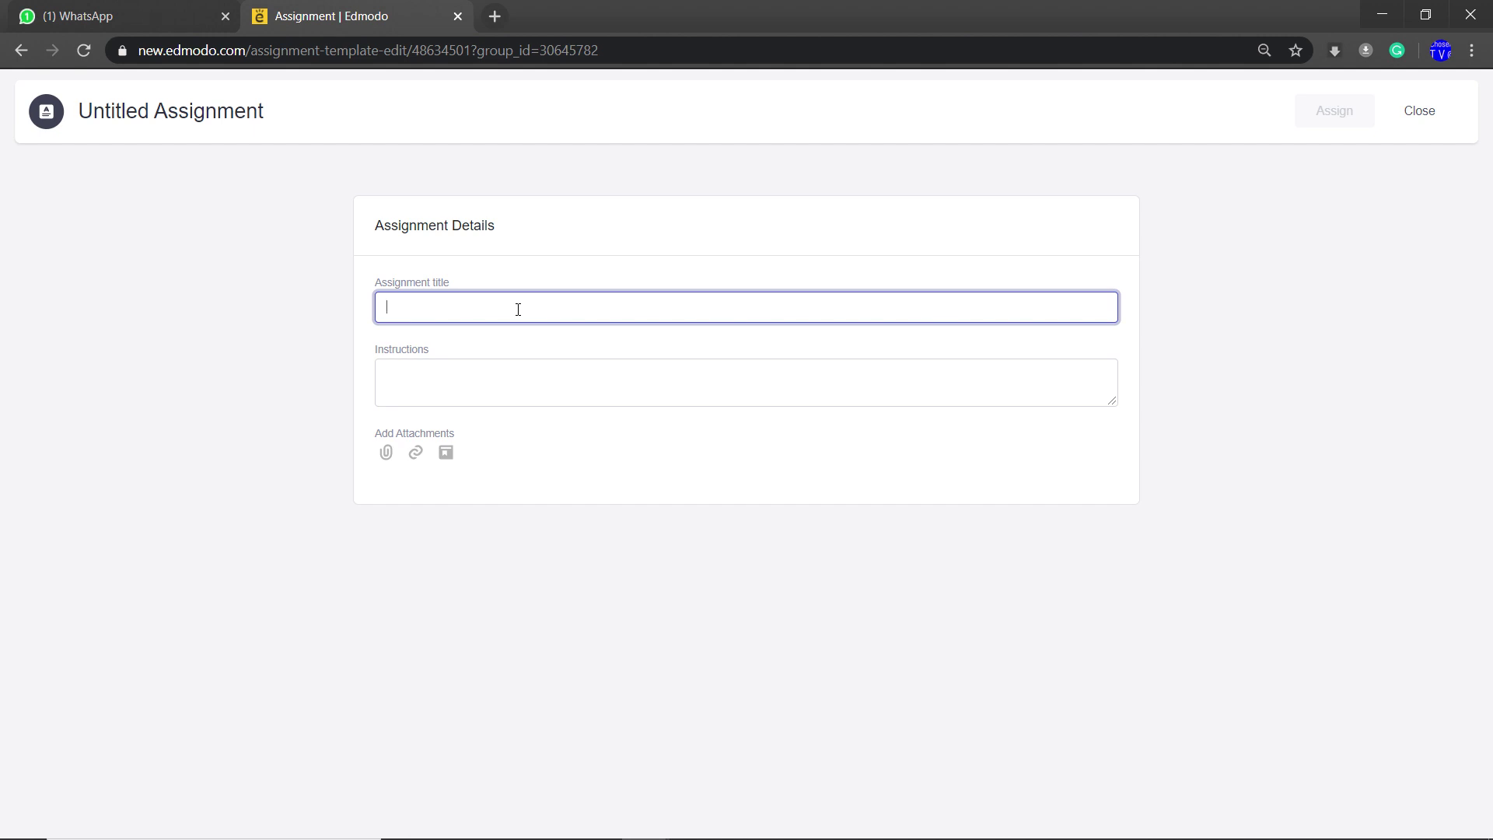
type("Internety")
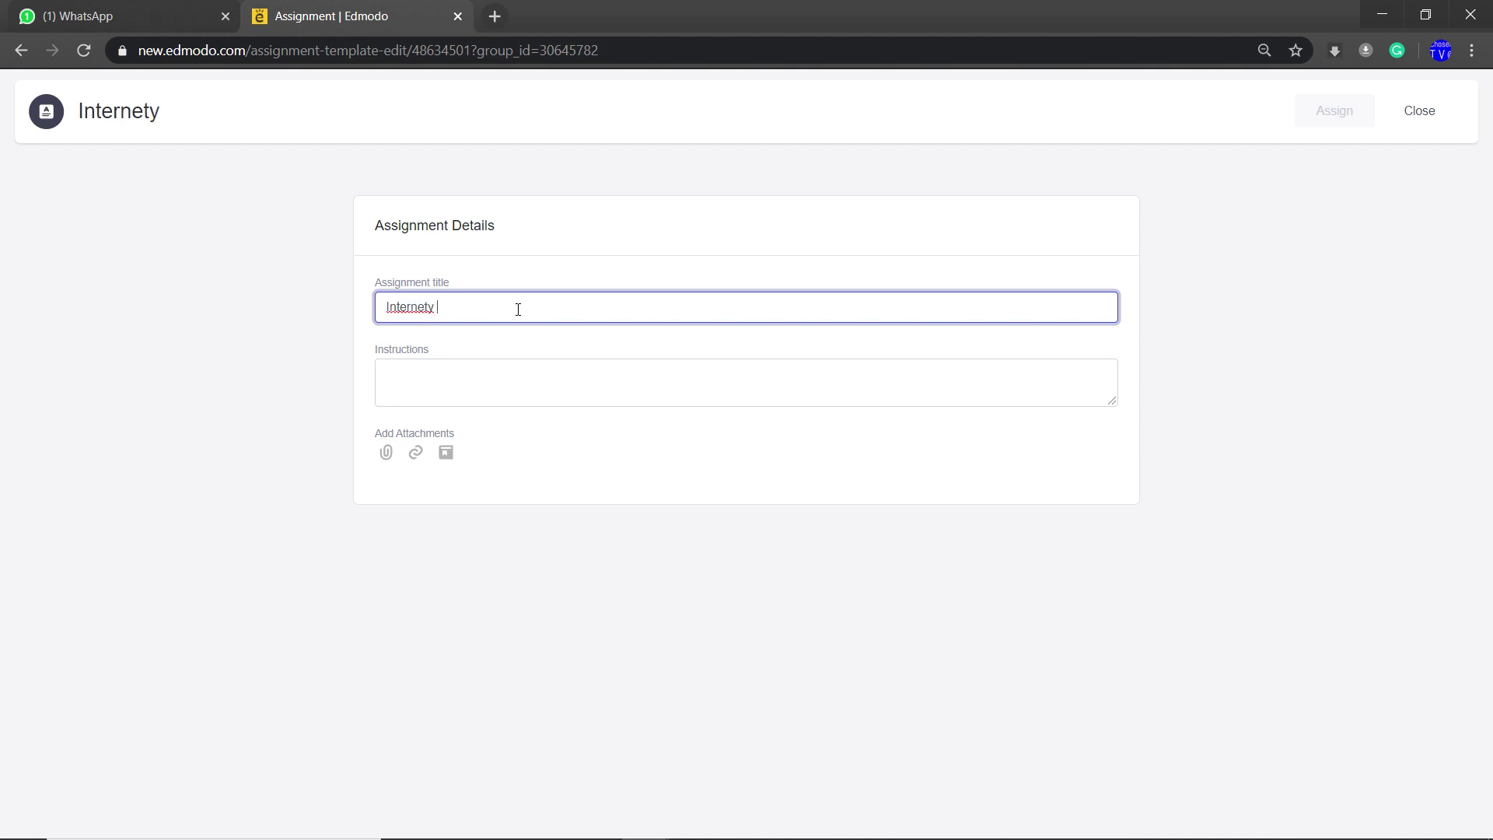
key("BackSpace")
key("BackSpace")
type("Daf")
key("BackSpace")
key("BackSpace")
key("BackSpace")
type("Safety ")
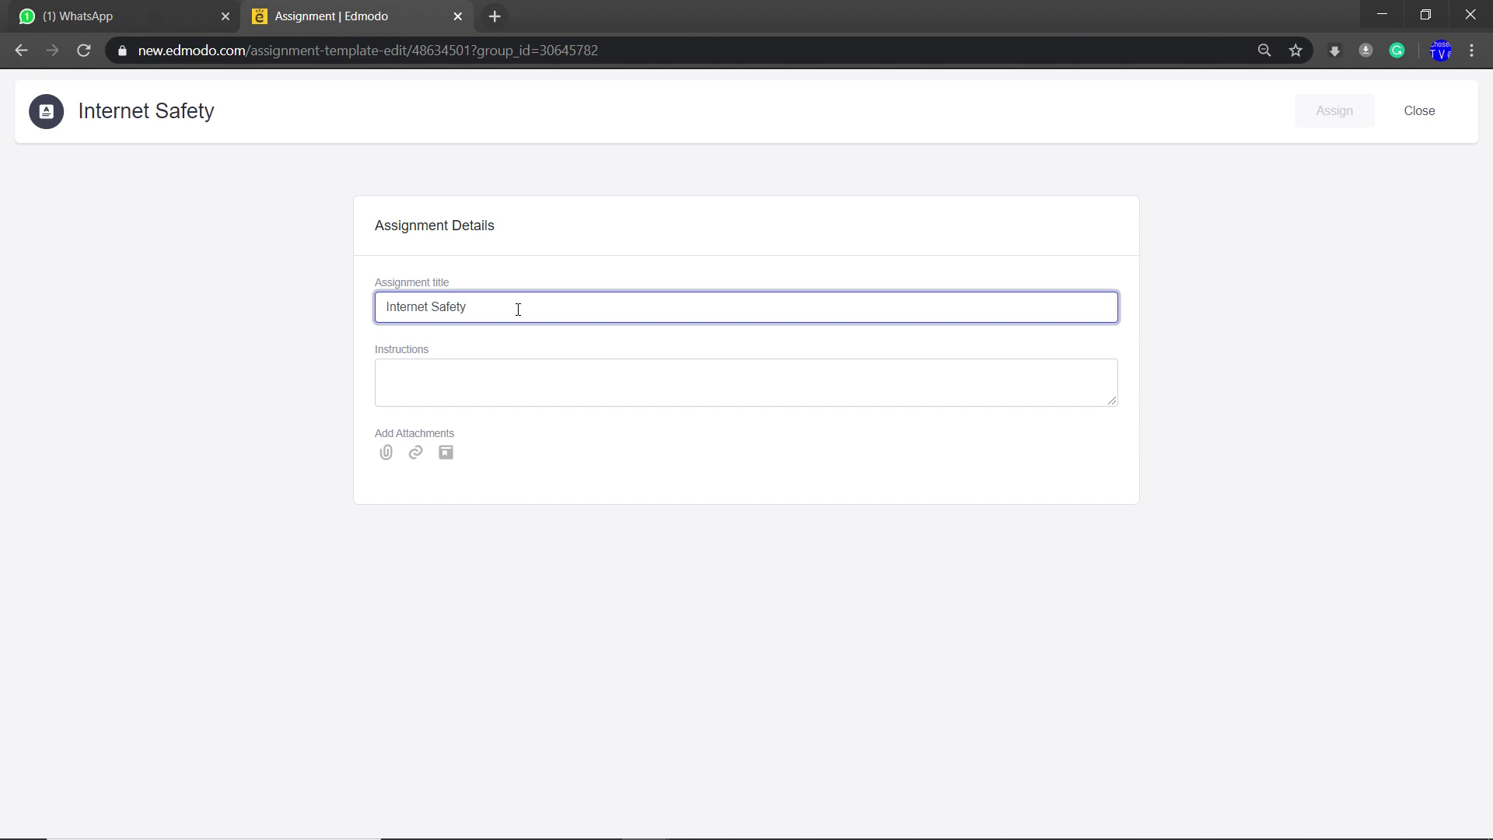
type("Cross Word Puzzle")
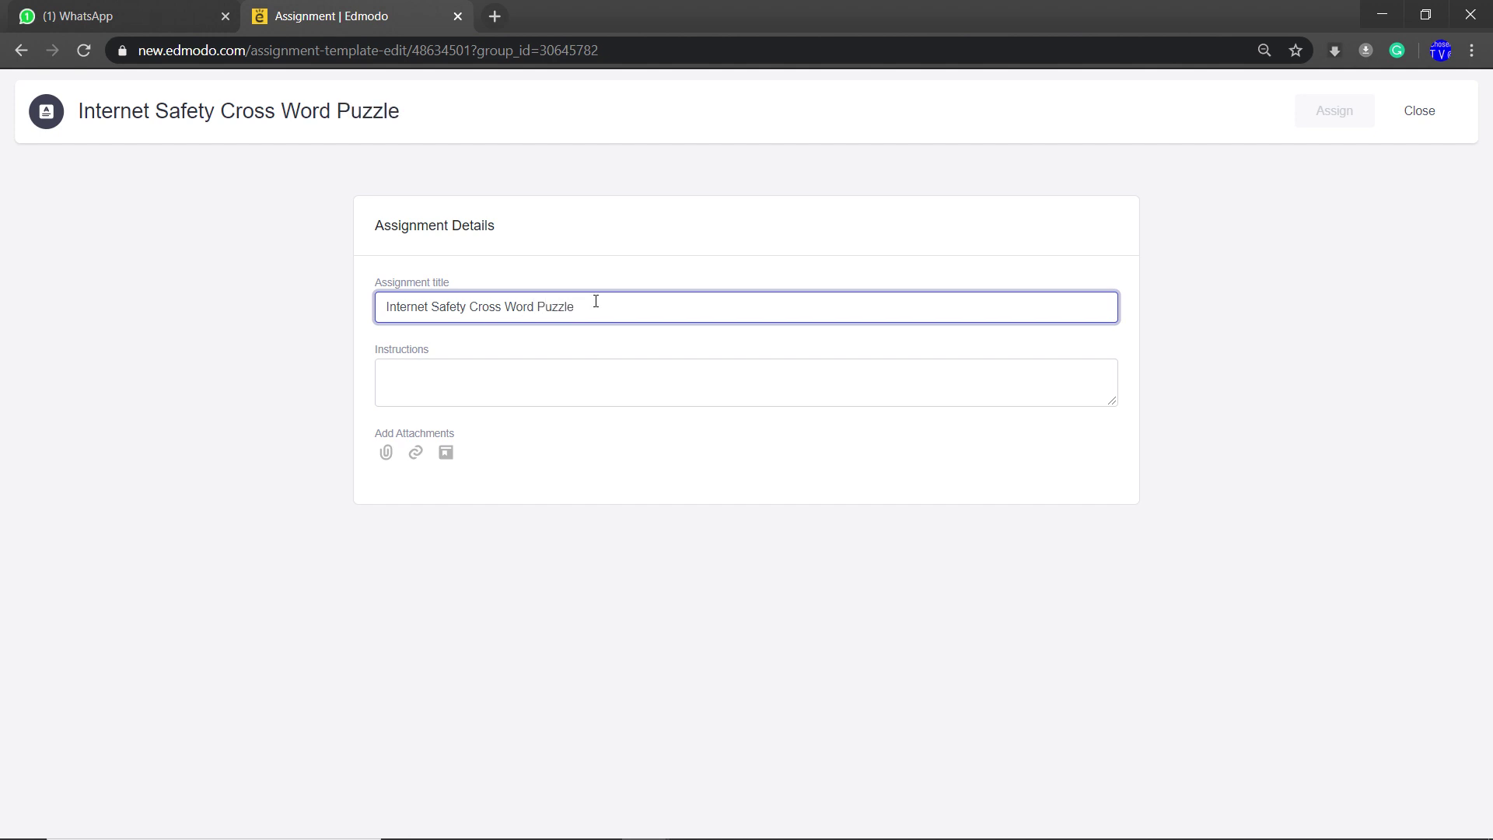
Begin the assignment instructions with "Review the", correcting the misspelled first word with the spelling suggestion
left_click(565, 401)
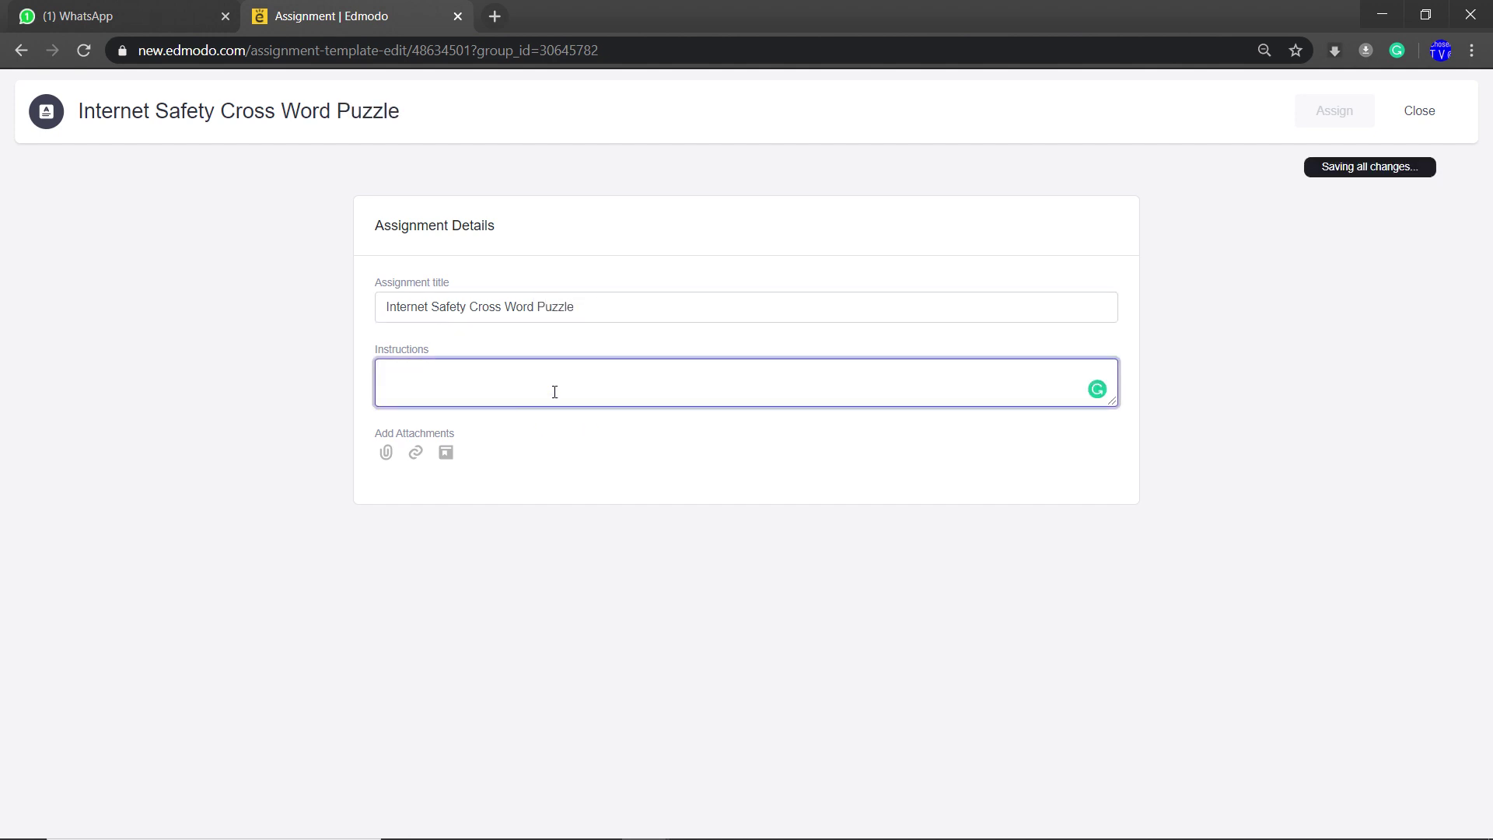
type("Rev")
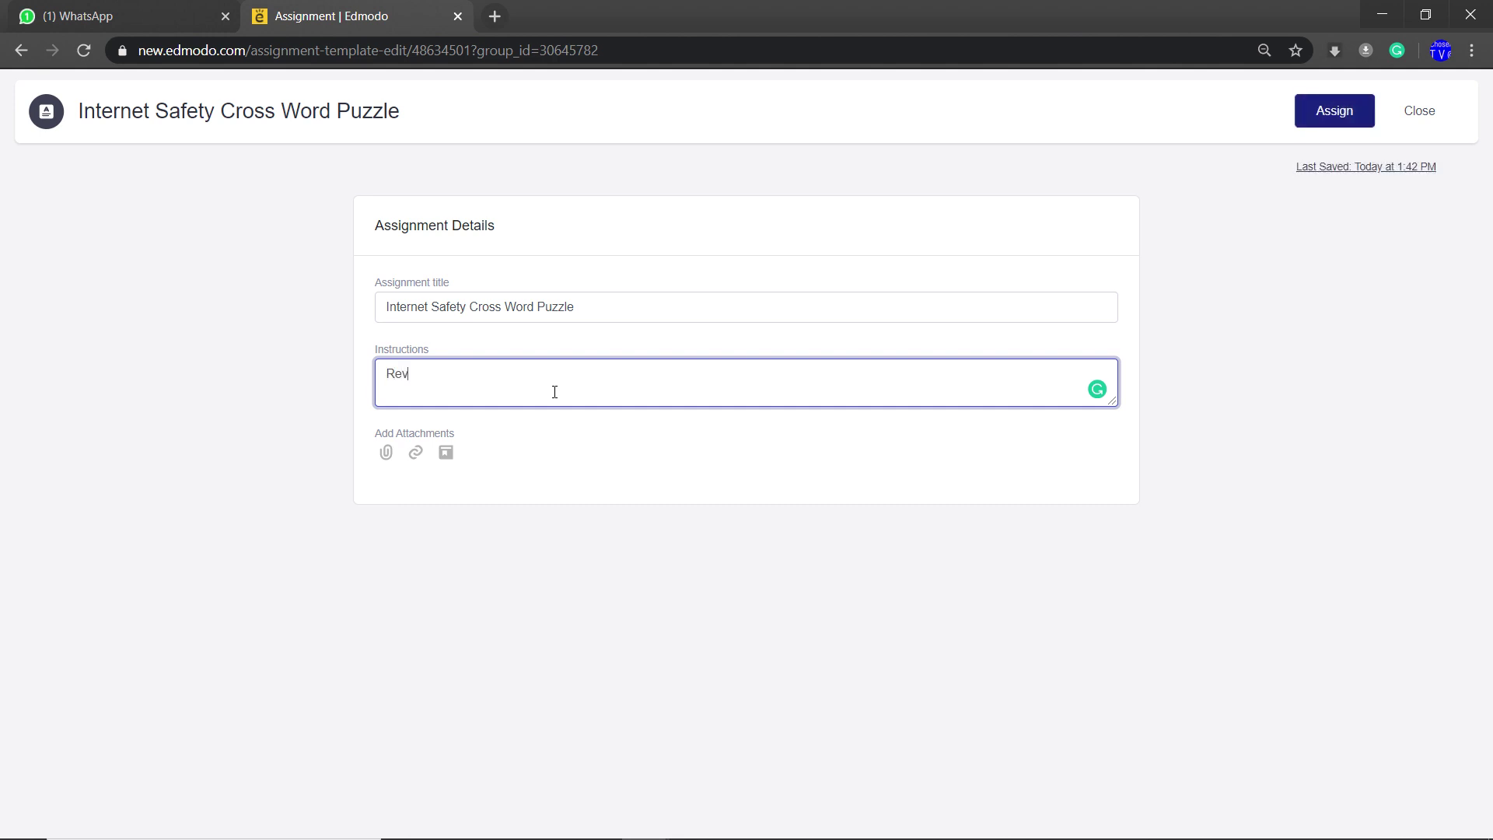
type("eiw the")
right_click(395, 378)
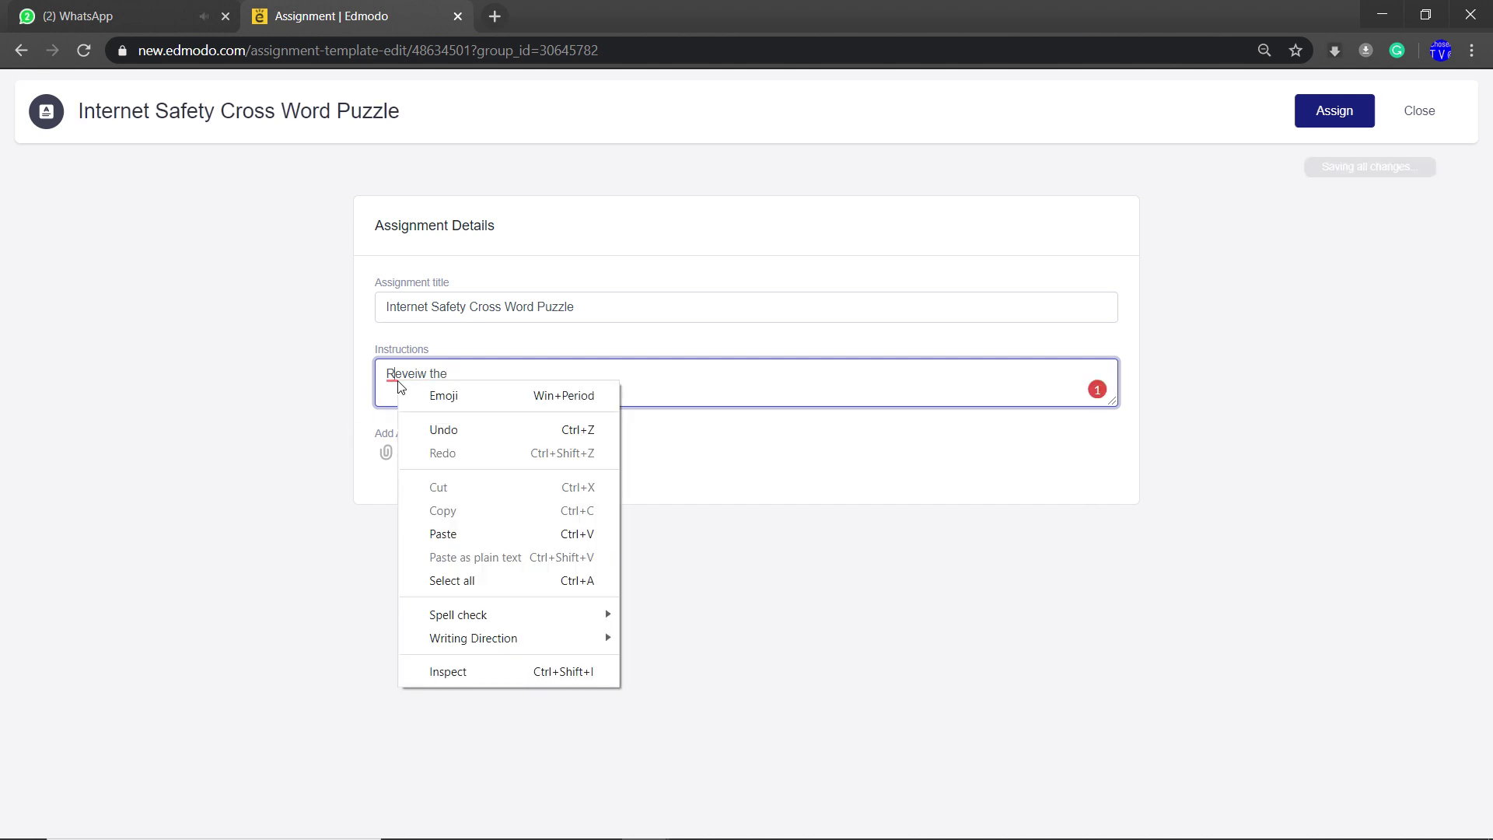
left_click(404, 372)
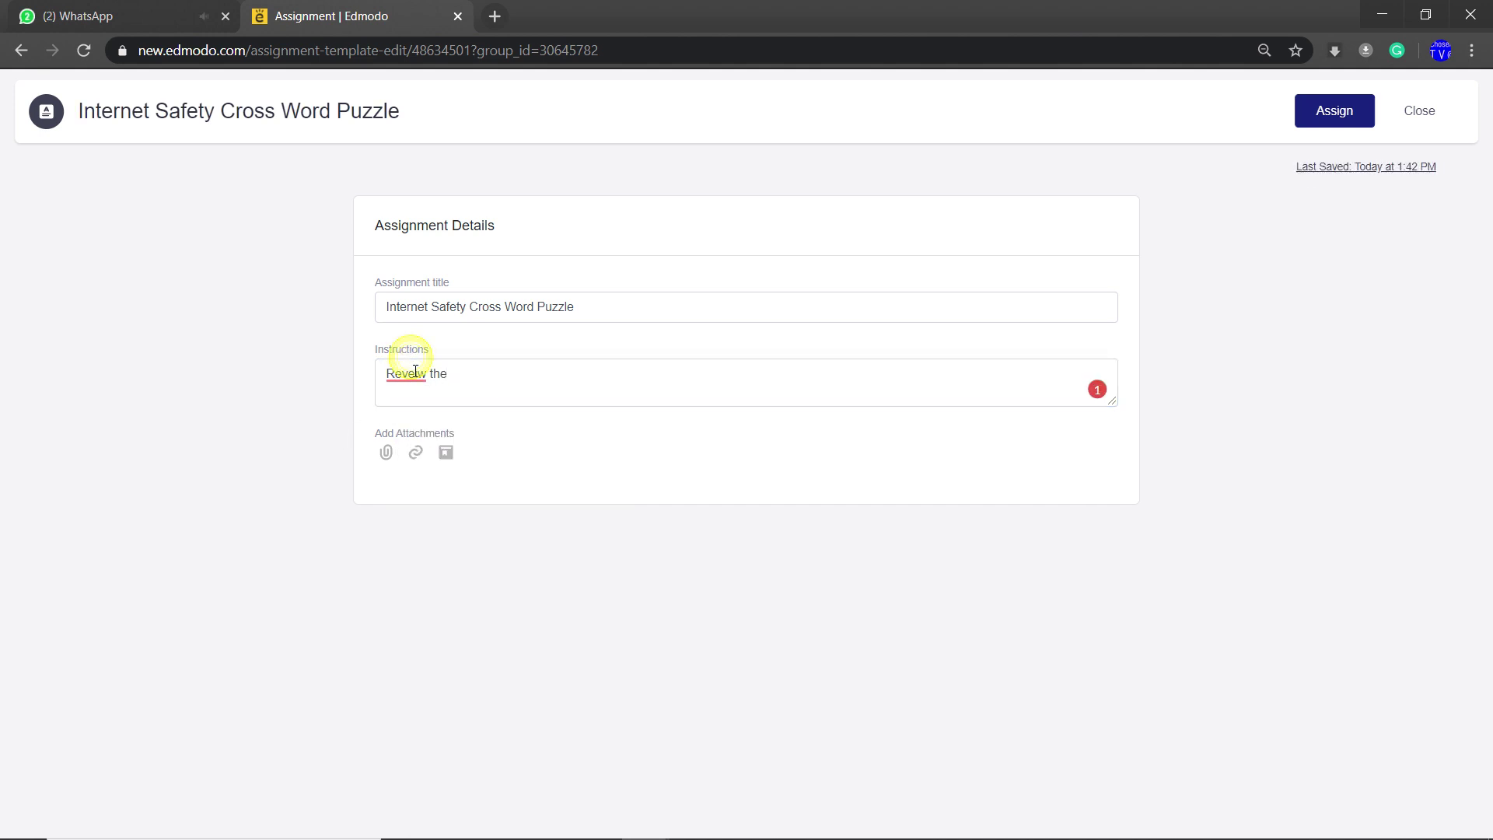
right_click(414, 375)
left_click(406, 405)
left_click(406, 405)
left_click(501, 374)
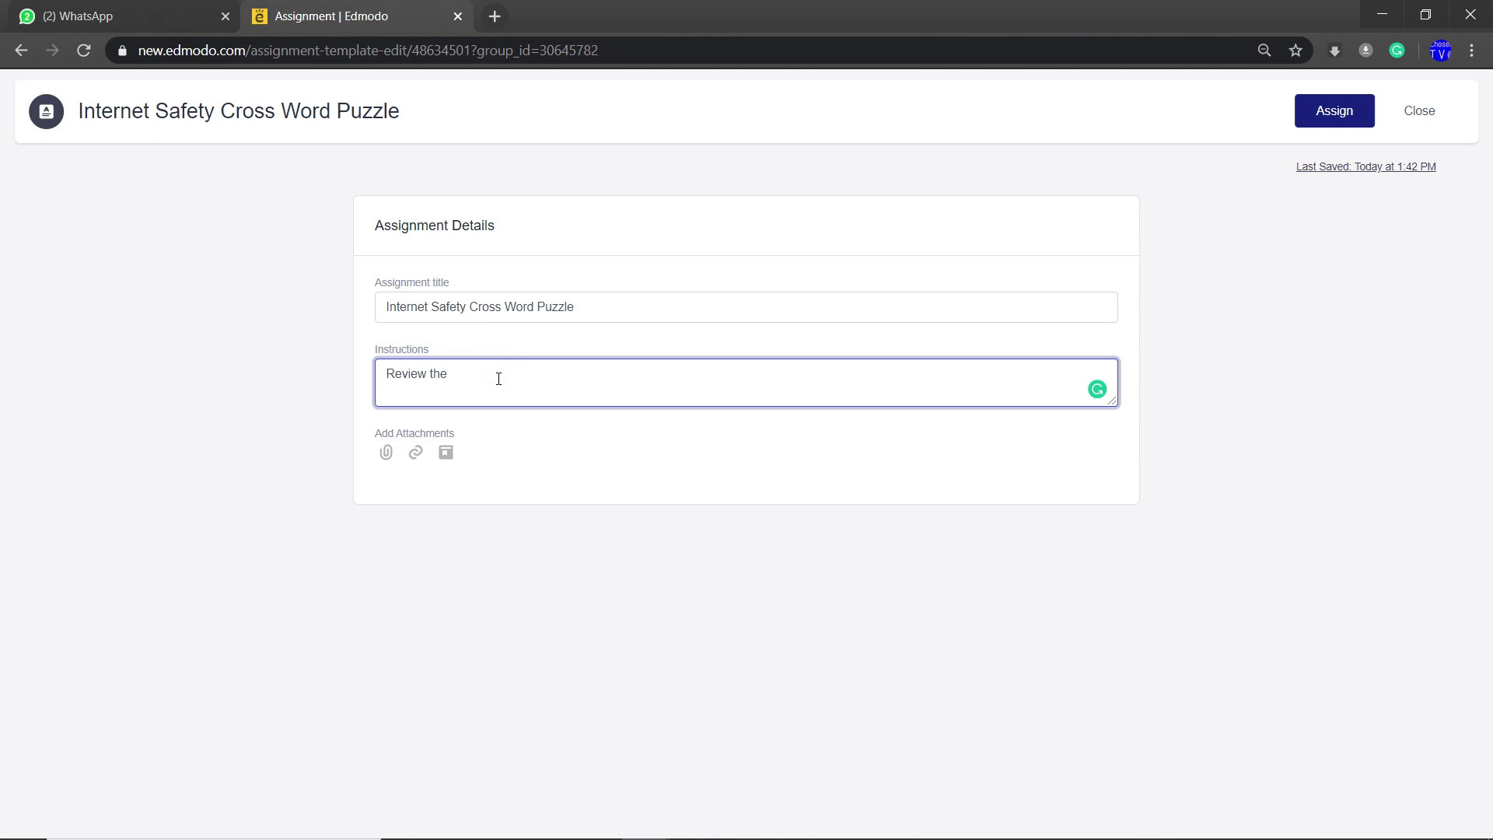
Continue the first line of the instructions with "attached document and submit your answers in short form. For example"
type("attached document answ")
key("BackSpace")
type("w")
key("BackSpace")
key("BackSpace")
type("d submit your an")
key("BackSpace")
type("nswers")
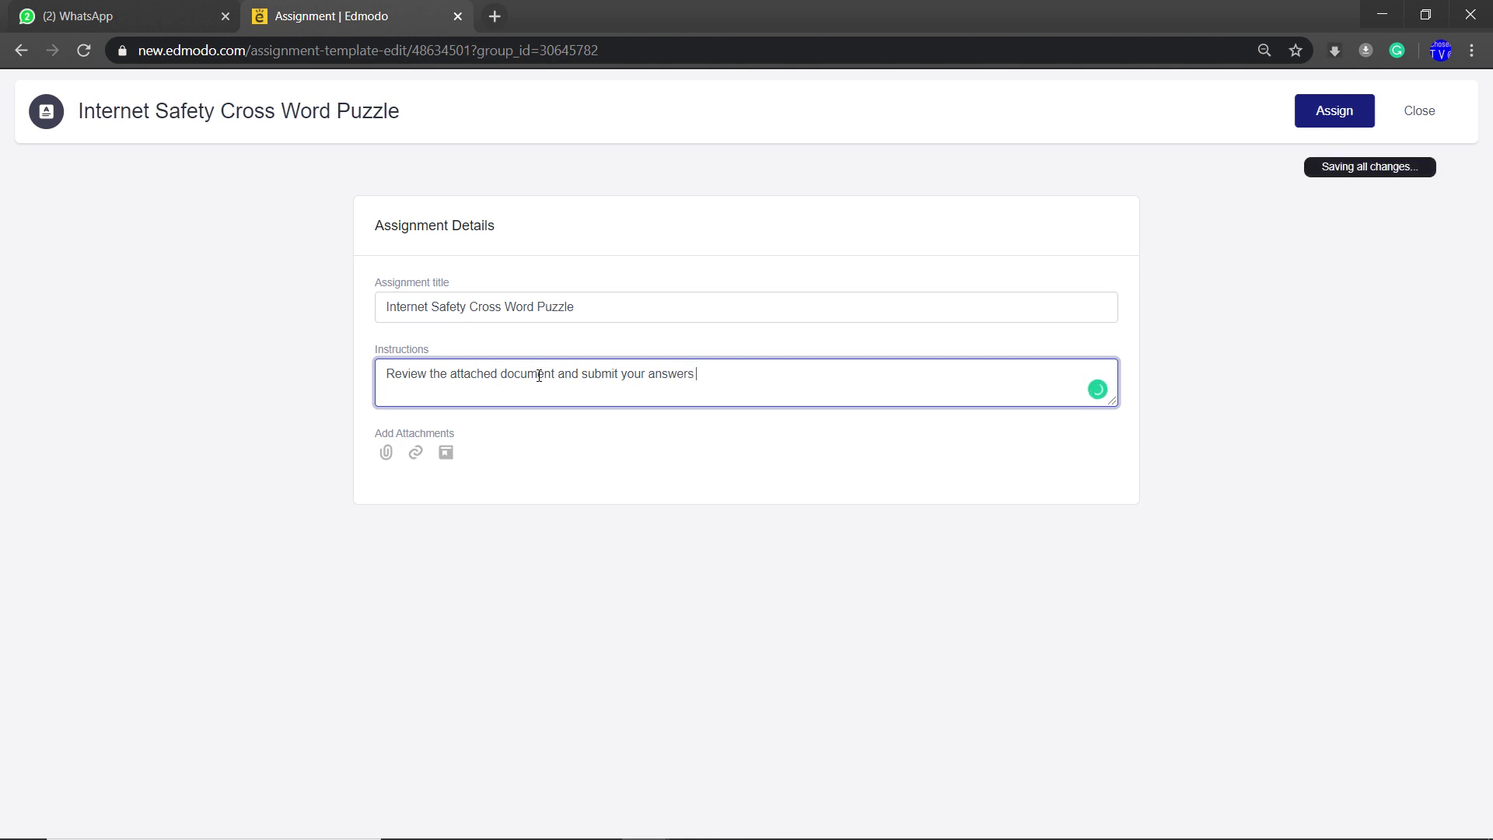
type(" in shor")
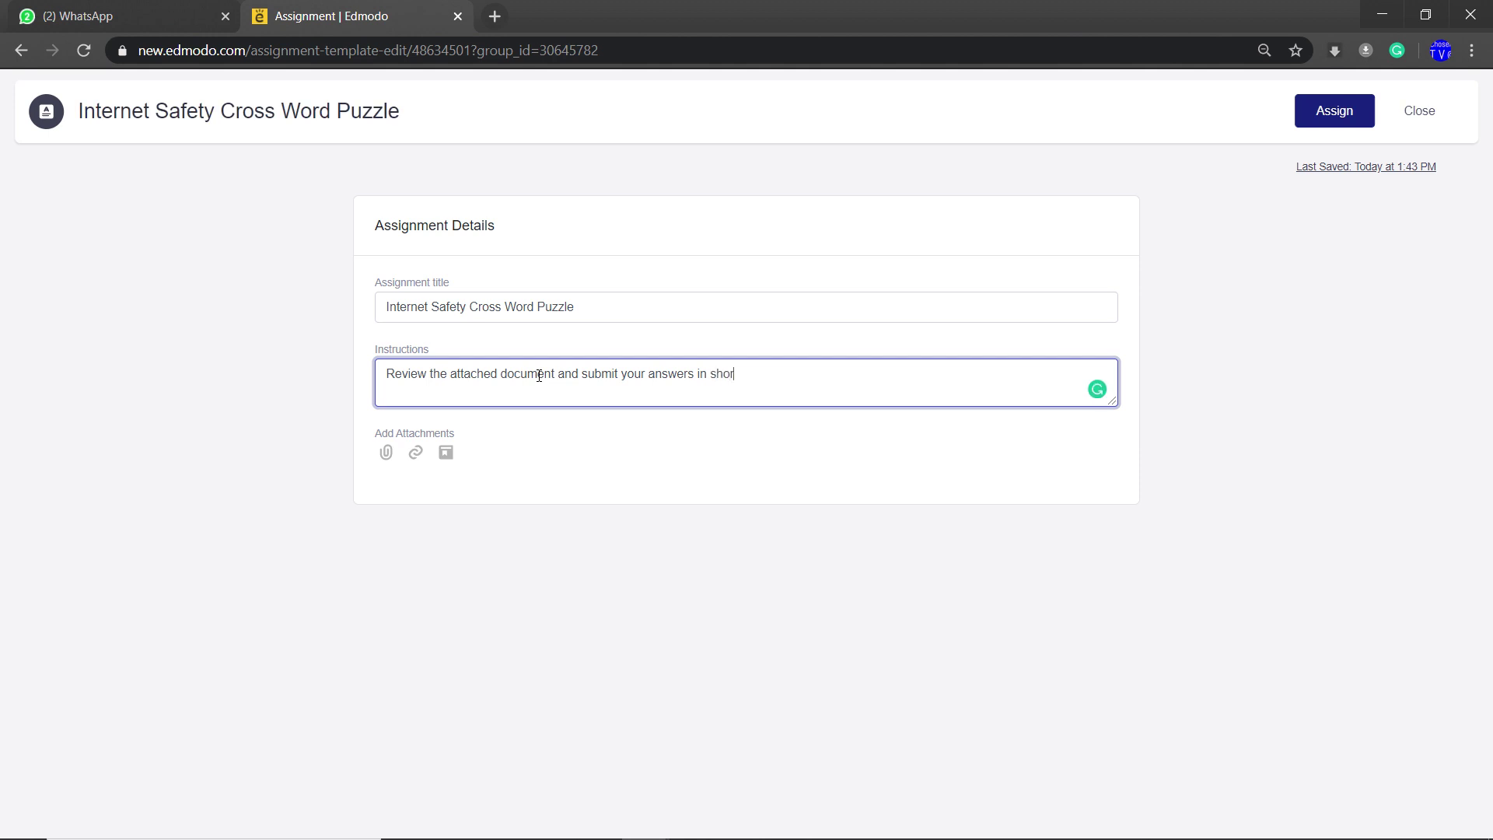
type("t form. For example")
Add a new line to the instructions reading "Across Question 2 could be written as"
key("Return")
type("A")
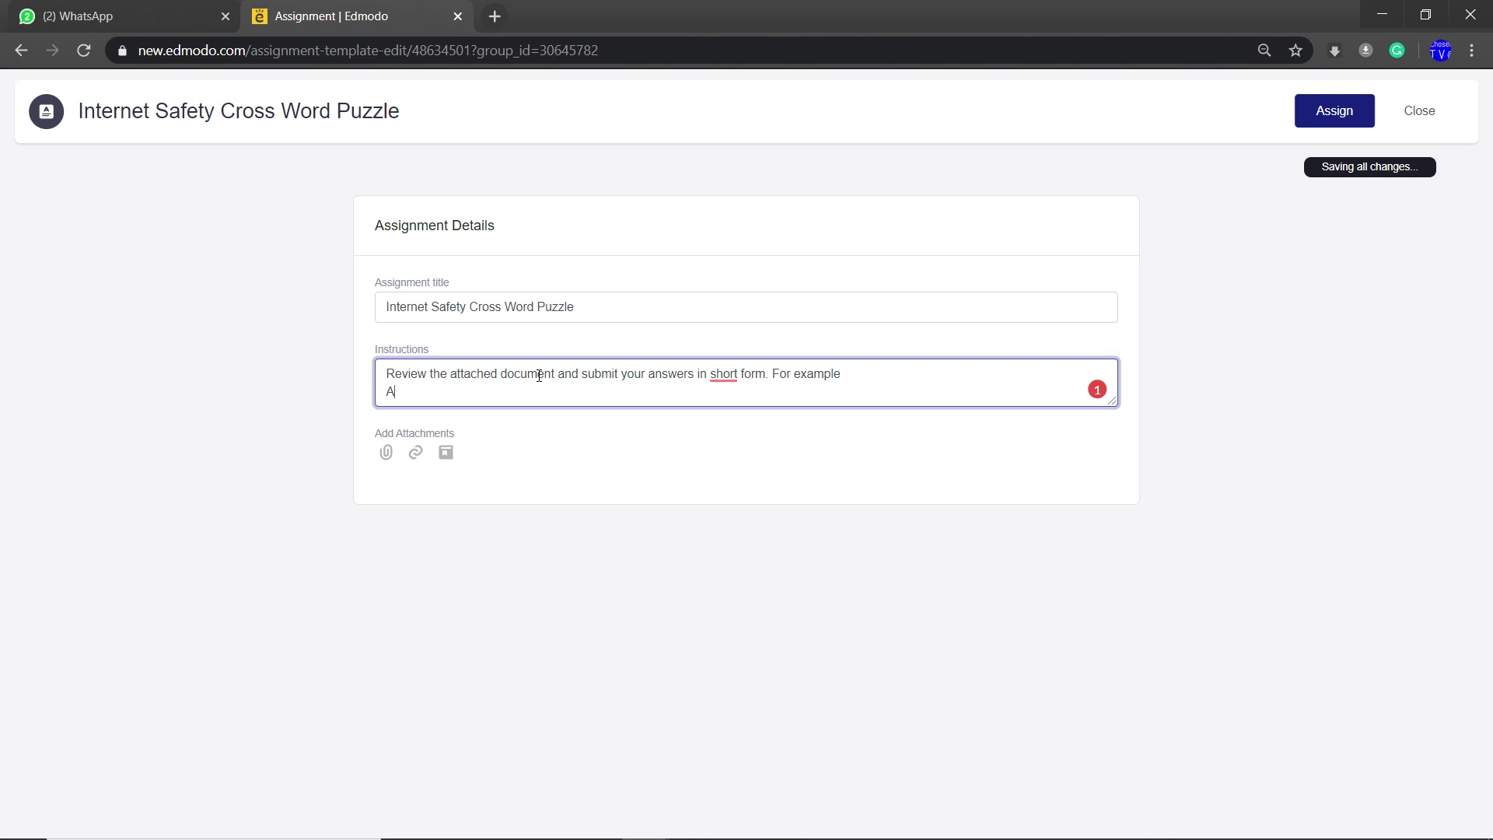
type("dros")
key("BackSpace")
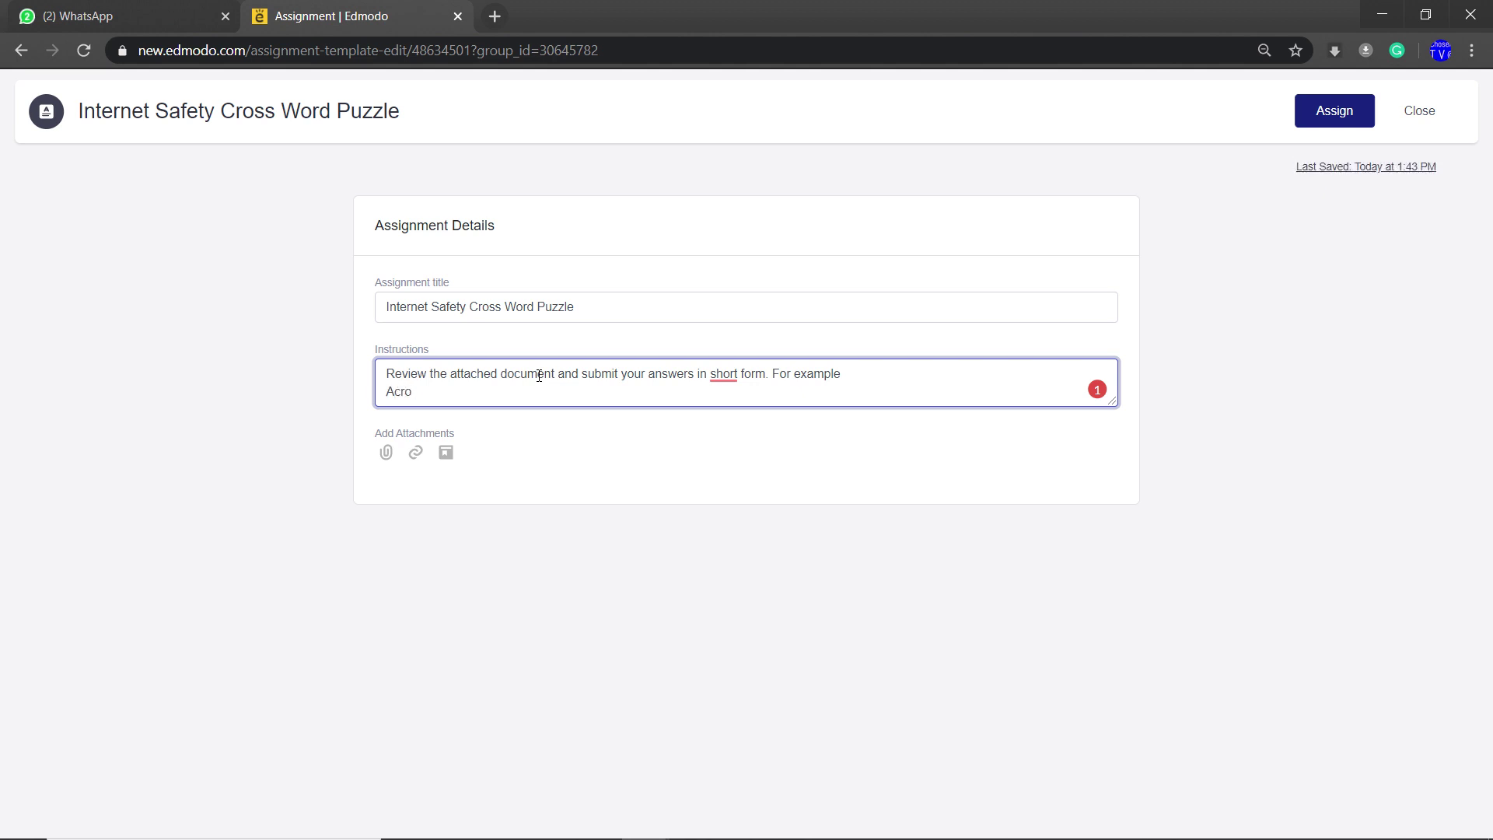
type("ss Question 2 c")
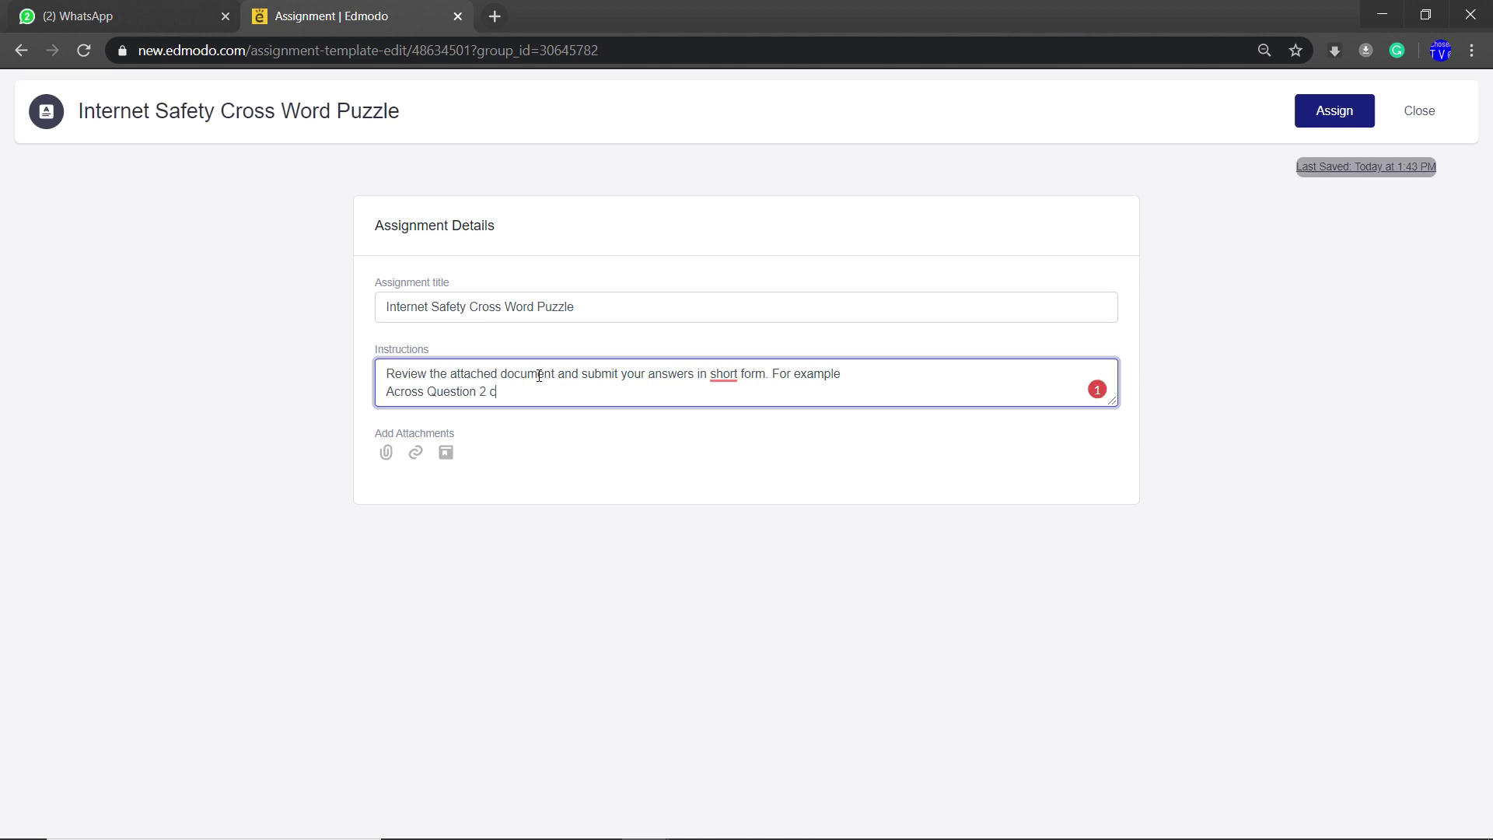
type("ould be written")
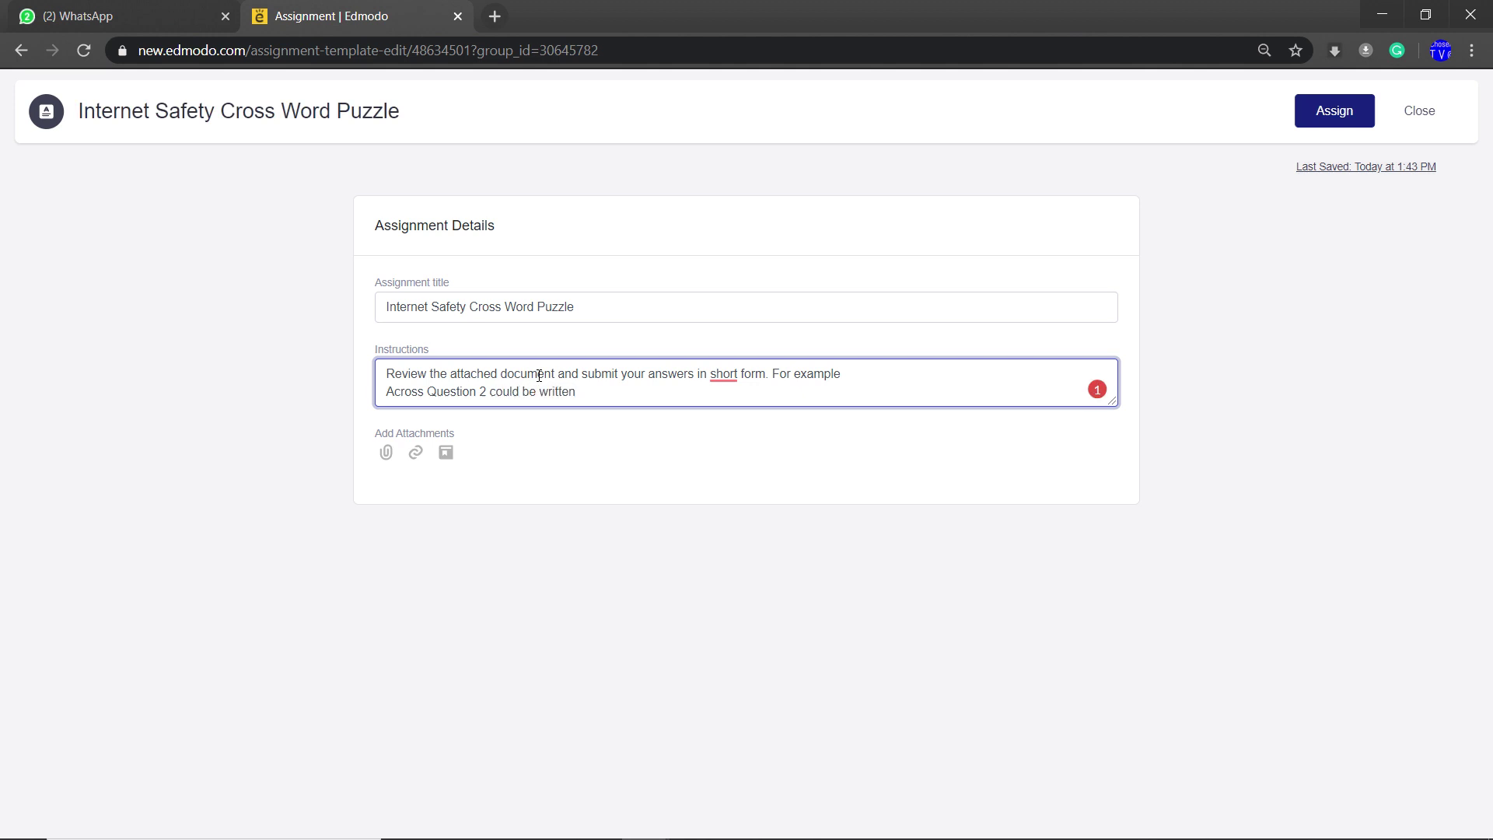
type(" as")
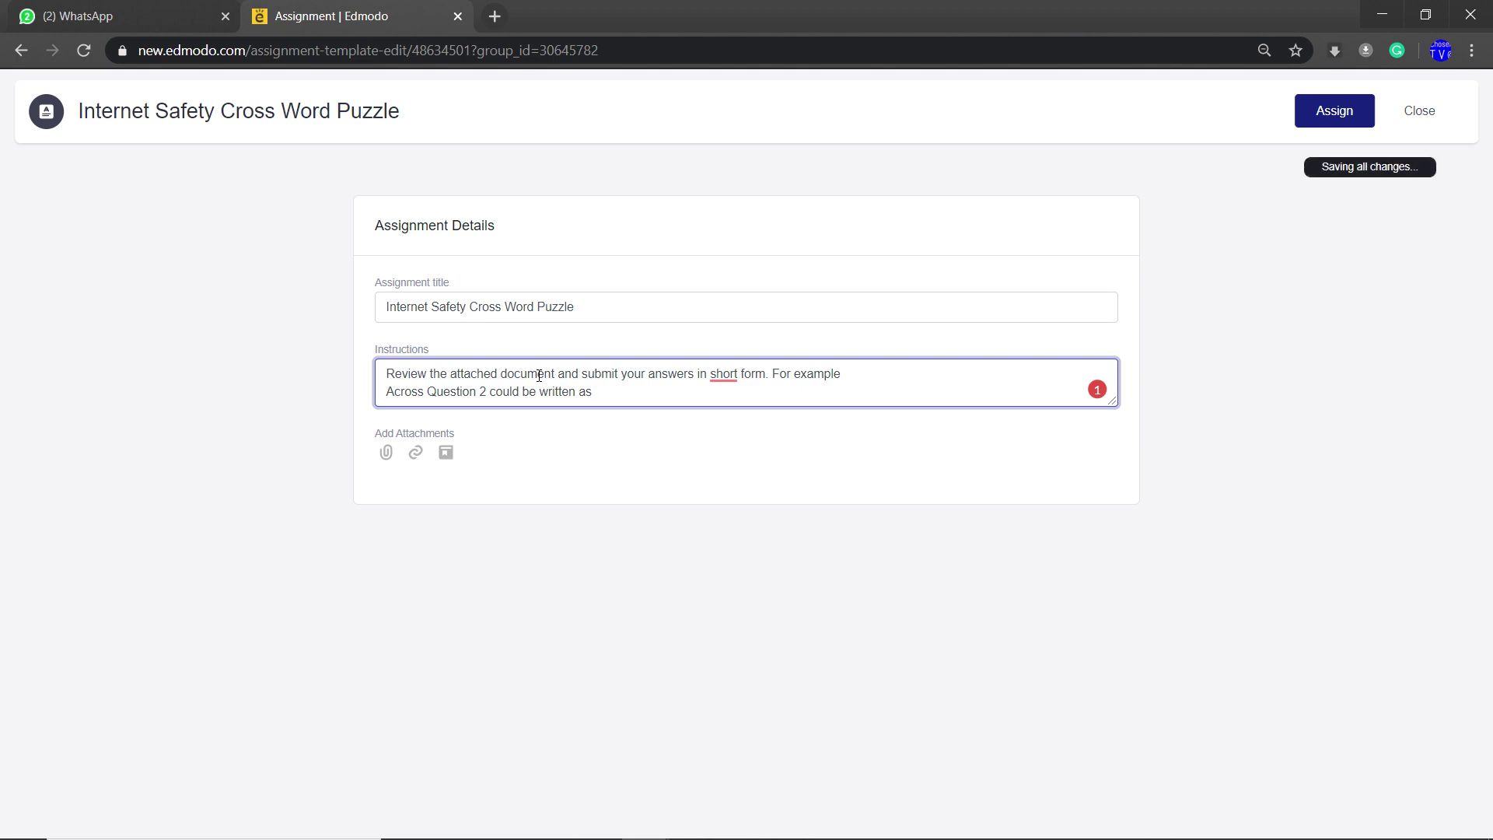
Add the sample answer "A2 - ANSWER" on its own line below the Across Question 2 text
type(" A2")
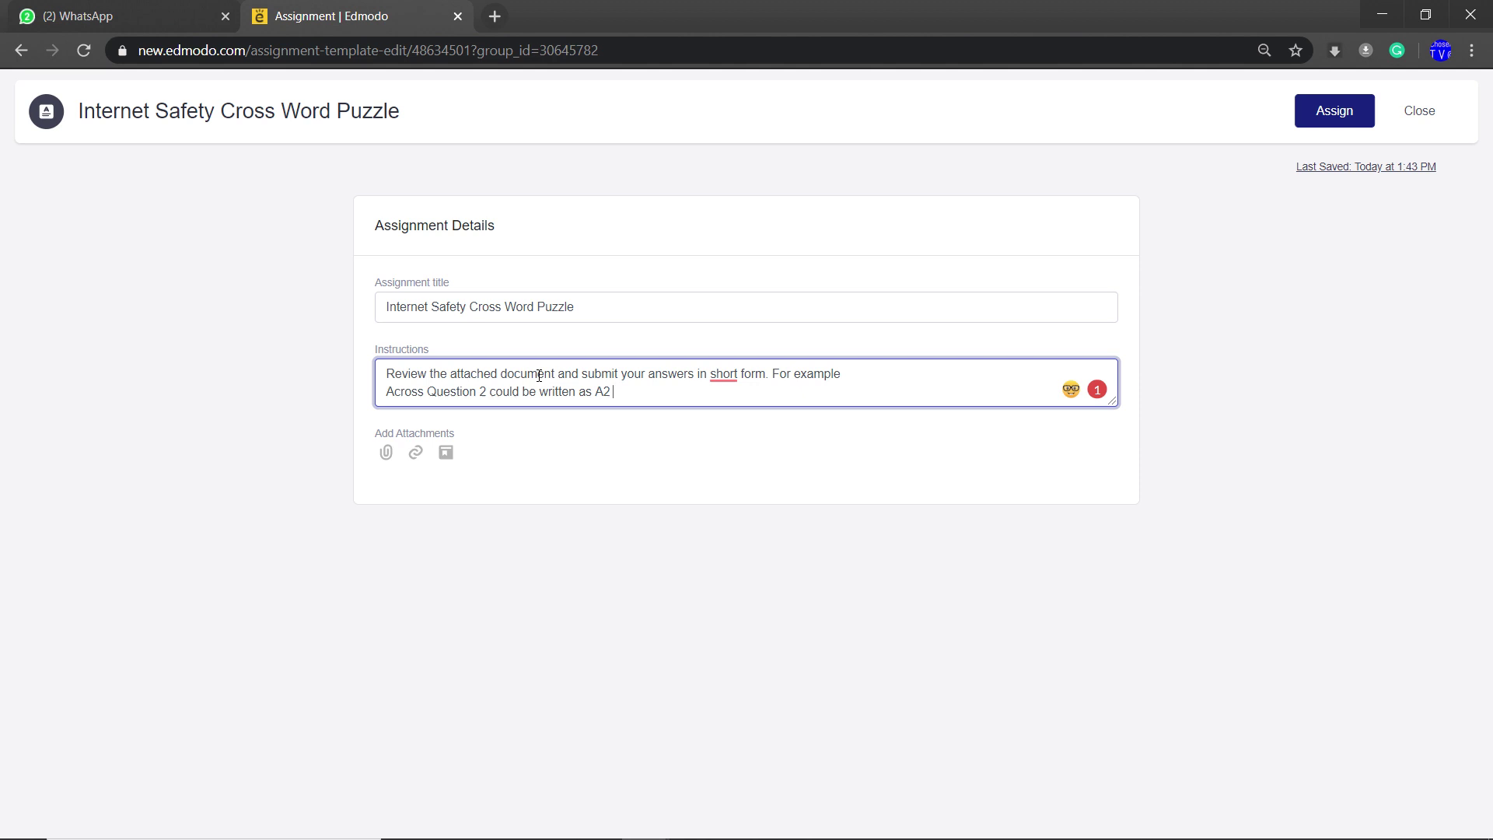
type(" -")
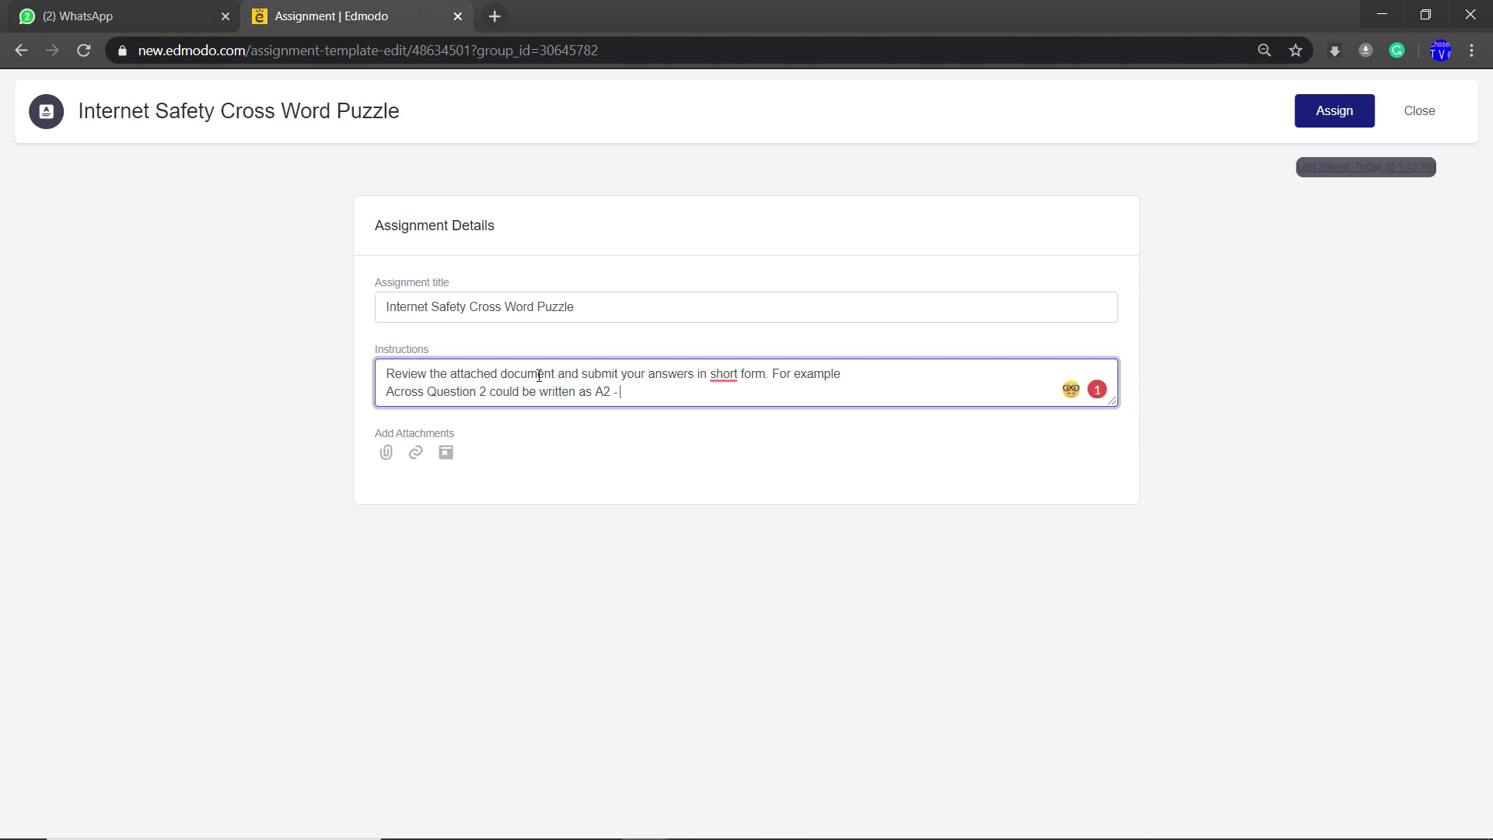
type(" ANSW")
type("E")
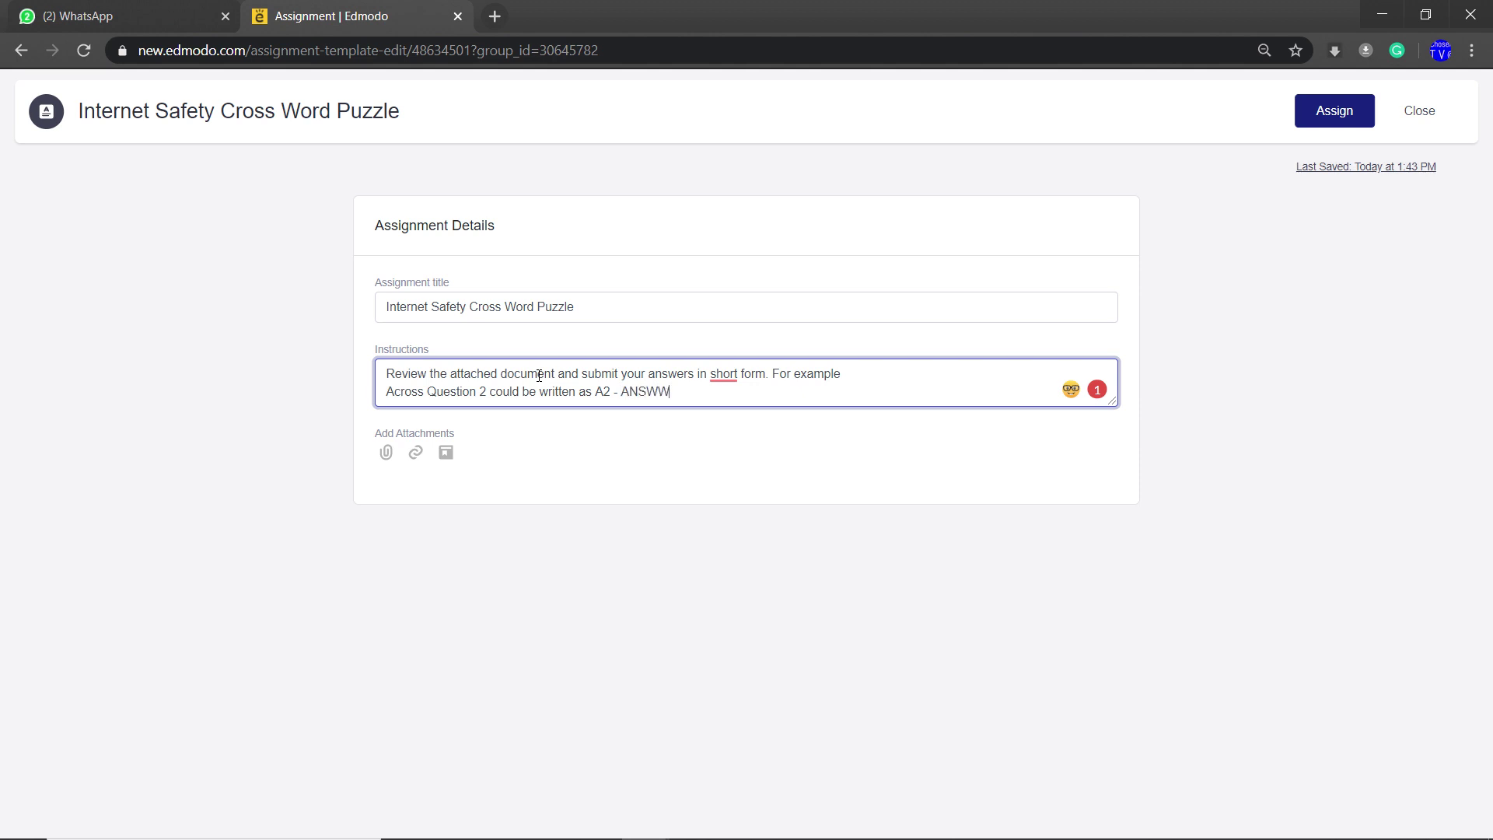
key("BackSpace")
key("BackSpace")
type("E")
key("BackSpace")
type("WER")
left_click(598, 392)
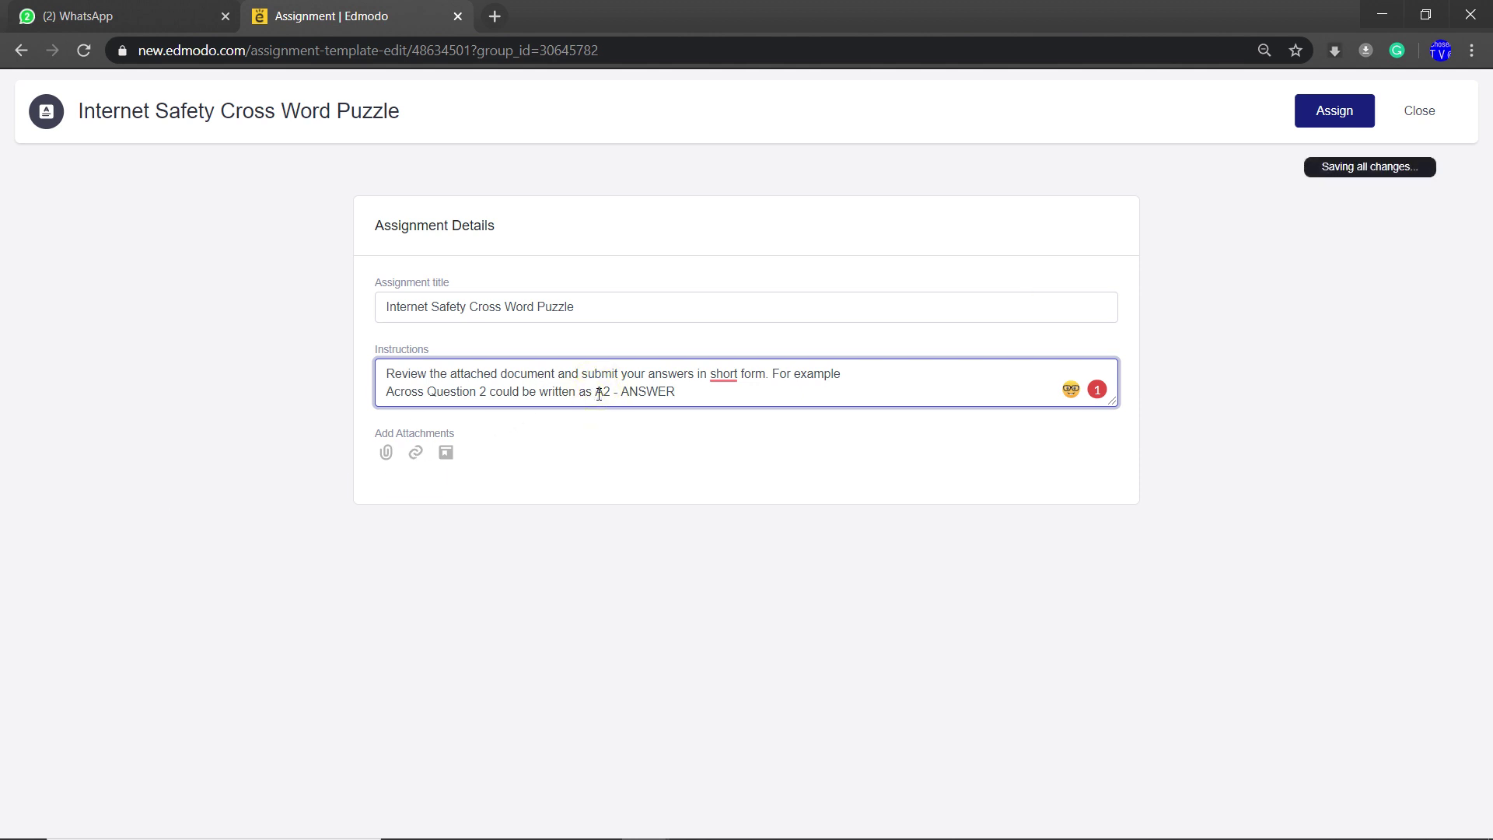
key("Return")
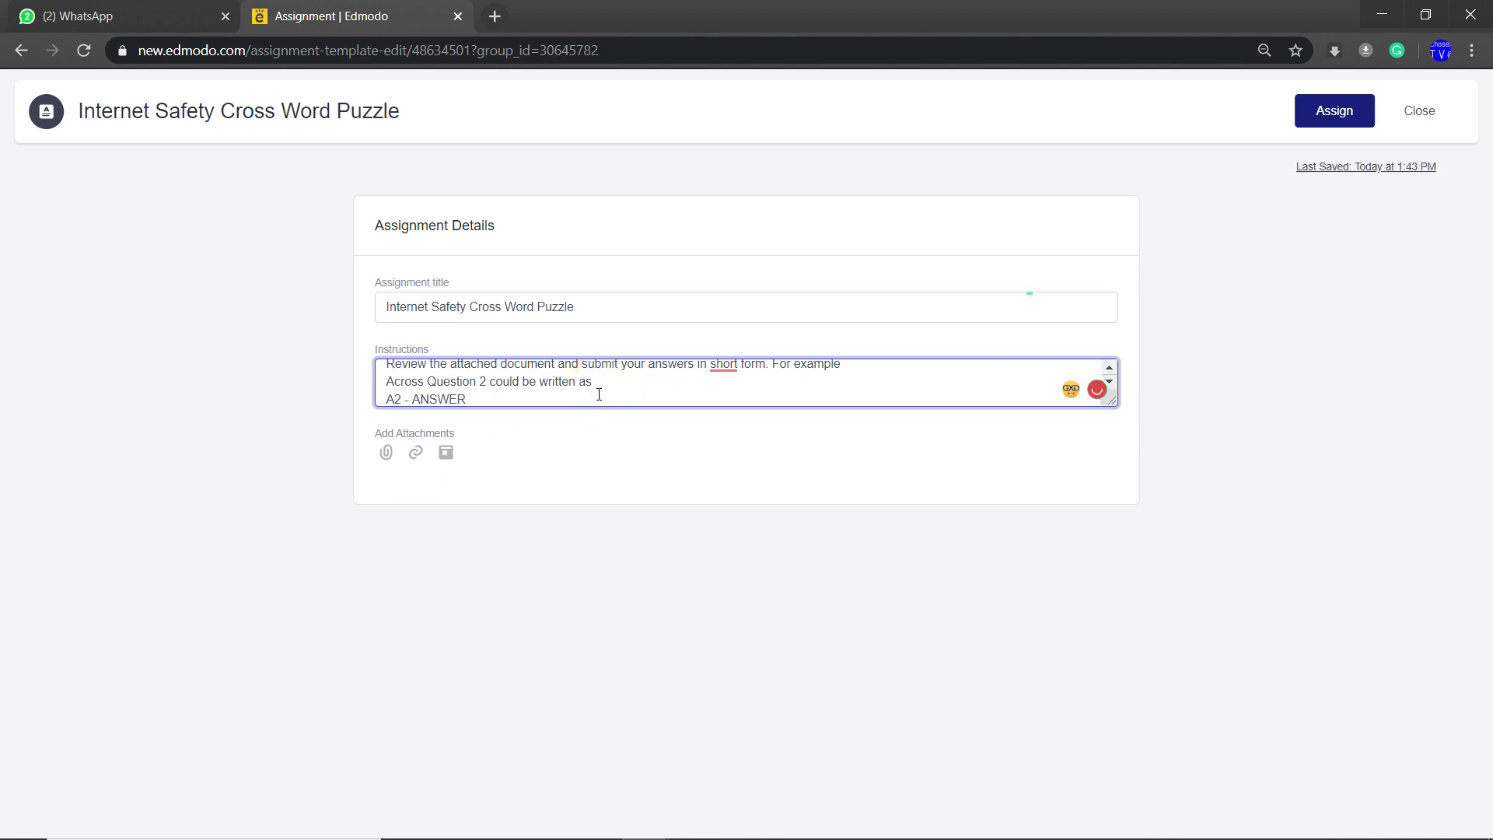
left_click_drag(514, 381, 499, 400)
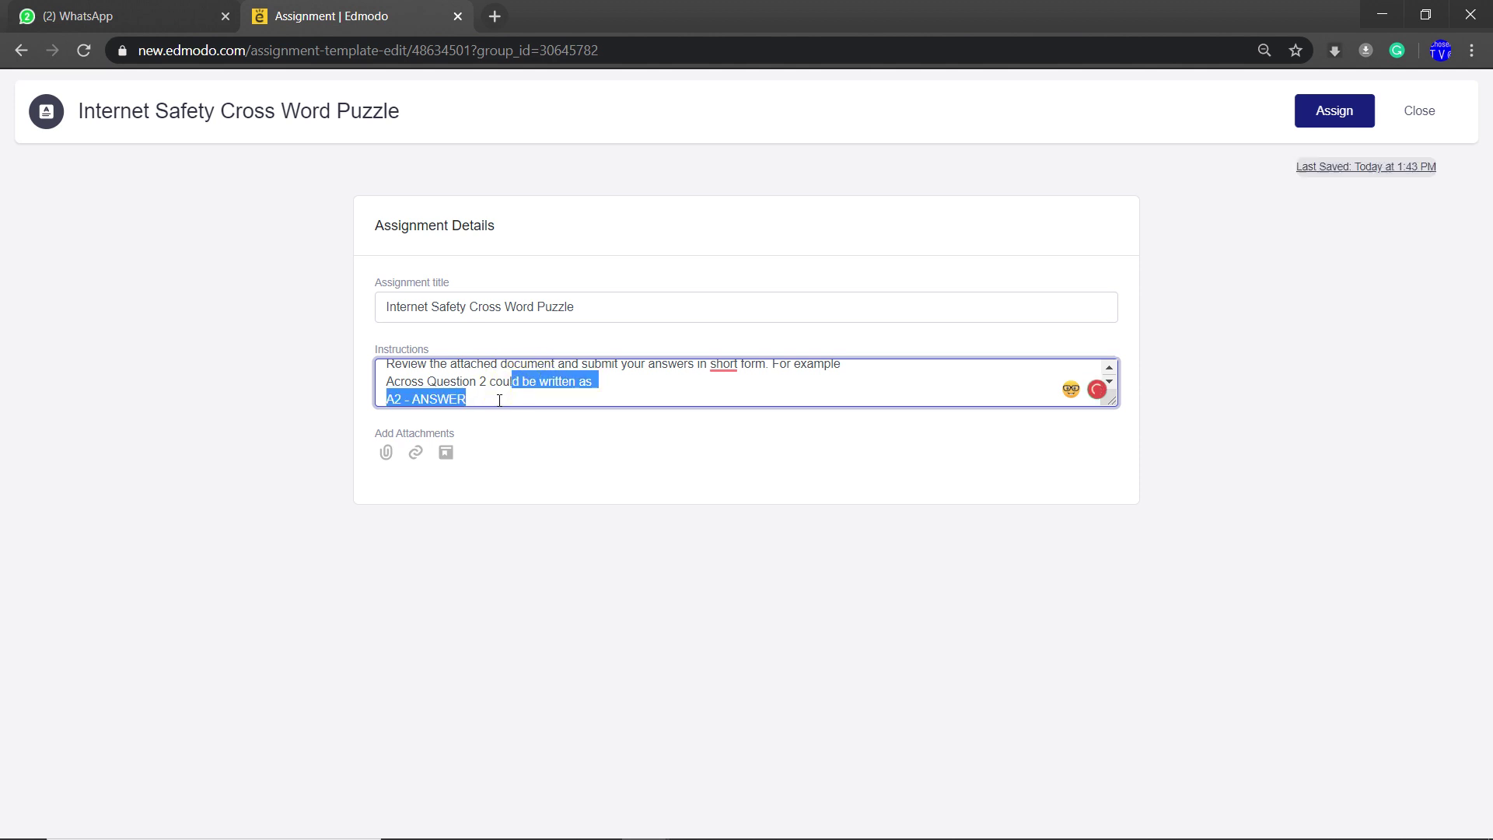
left_click(498, 400)
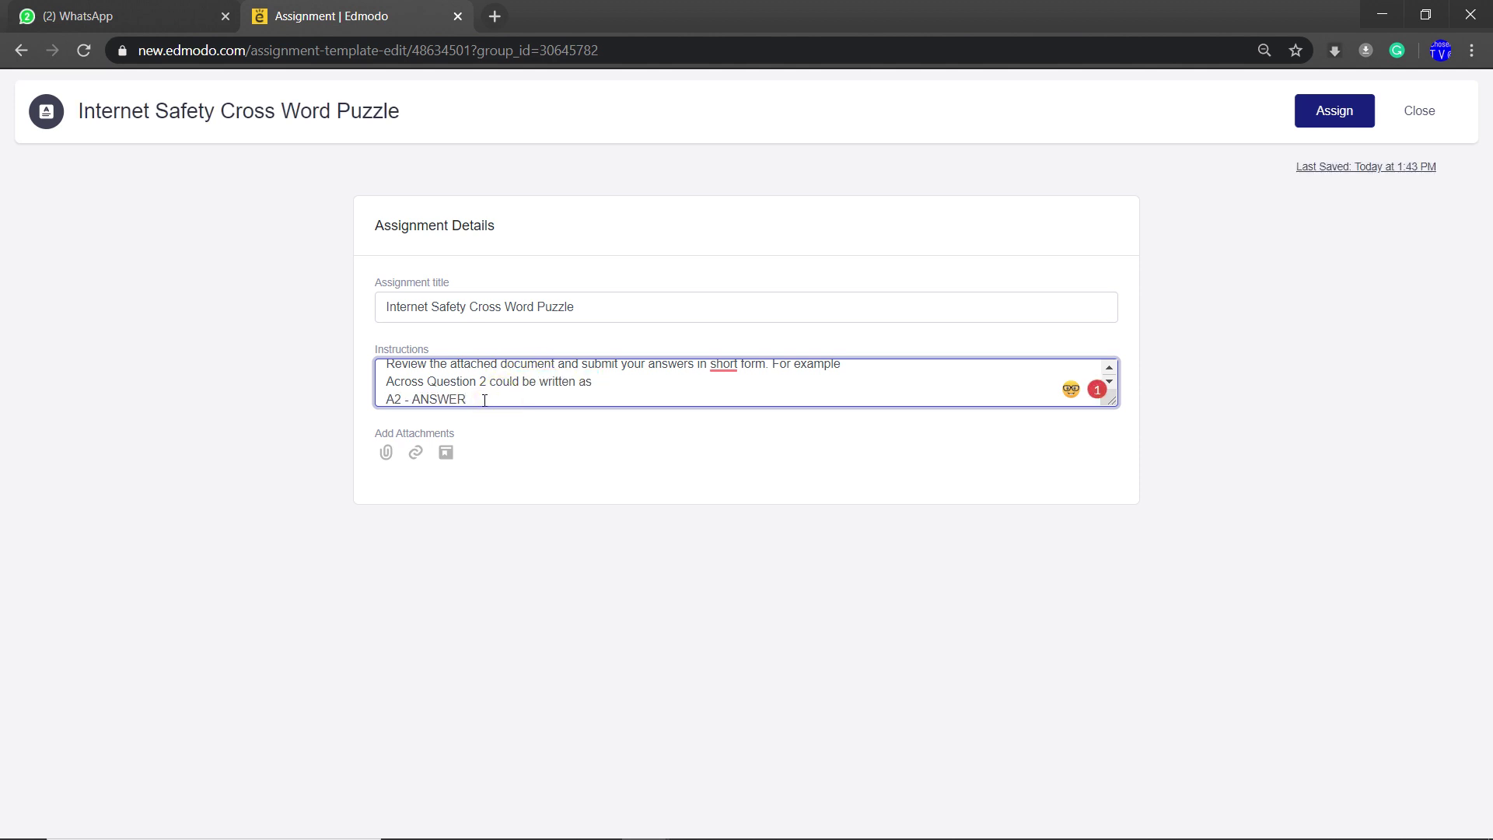
Add the lines "Down Question 1 could be written as" and "D1 - ANSWER" to the end of the instructions
key("Return")
type("Do")
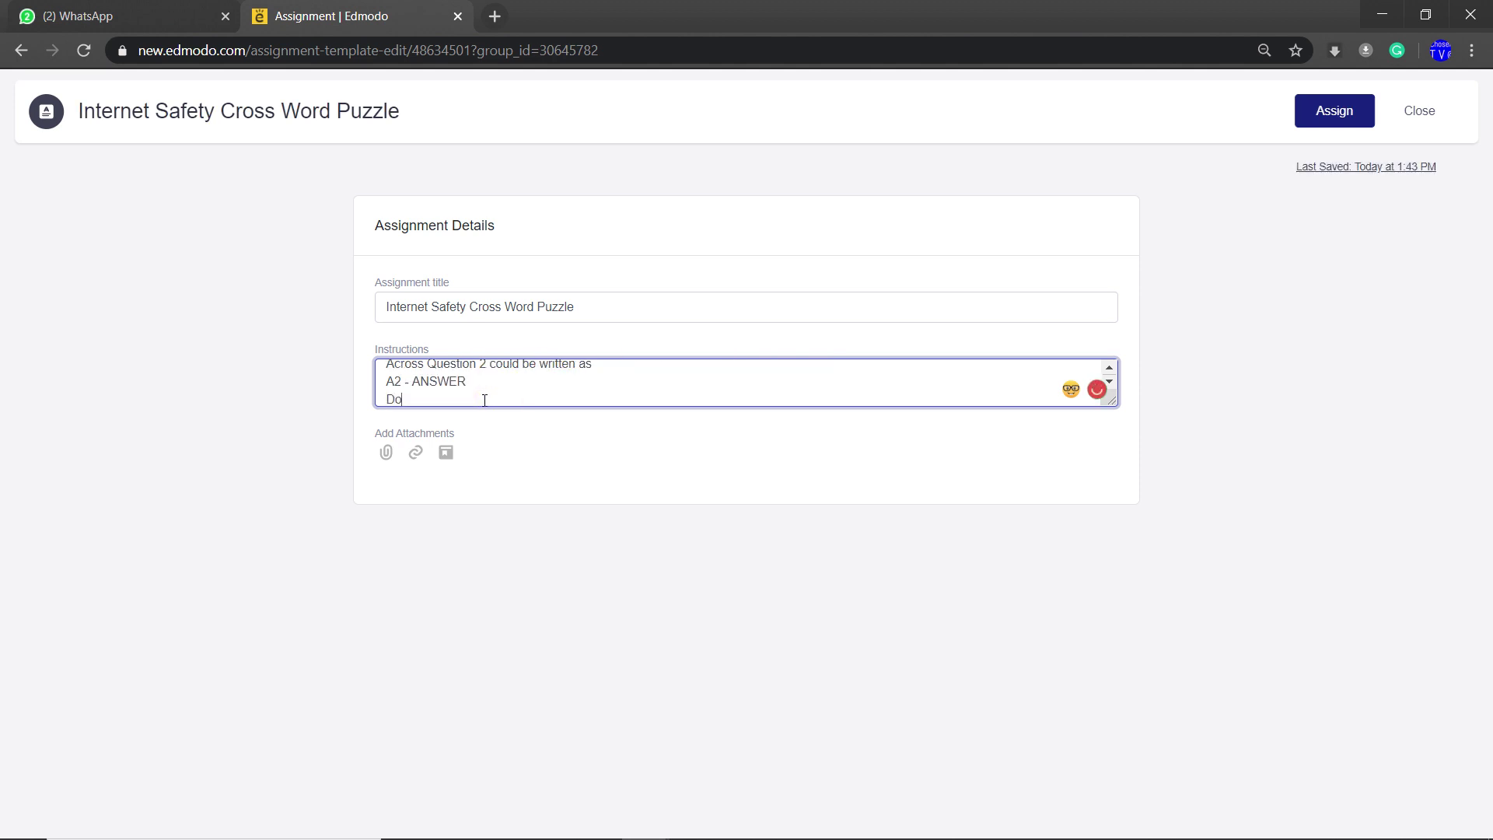
type("wn Question 1 could be written as")
key("Return")
type("D")
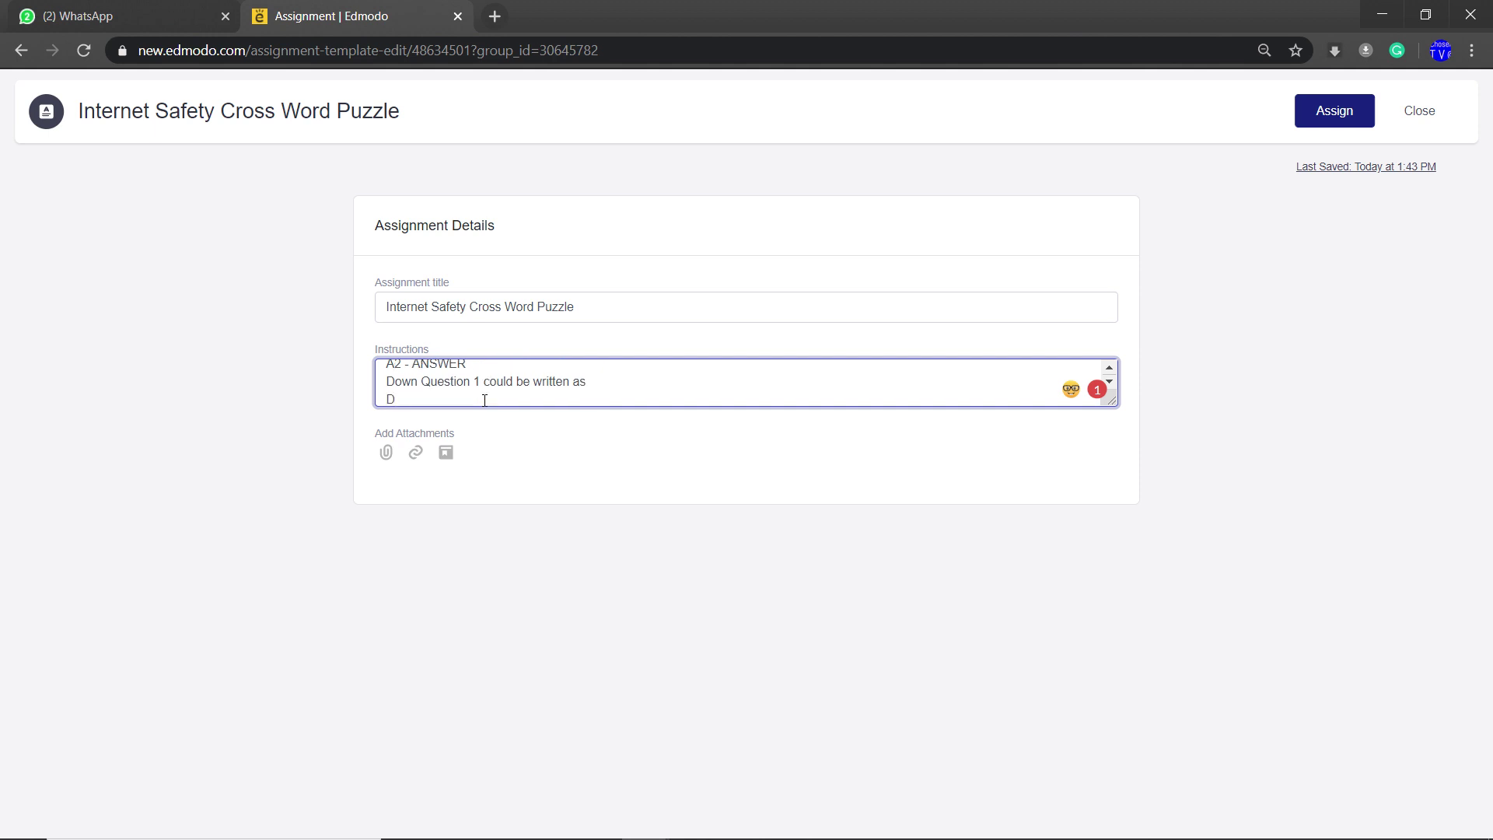
type("1 - A")
type("A")
type("NSWER")
Accept the grammar suggestion that changes "short form" to "a short form" in the first line of the instructions
scroll(648, 392, "up", 3)
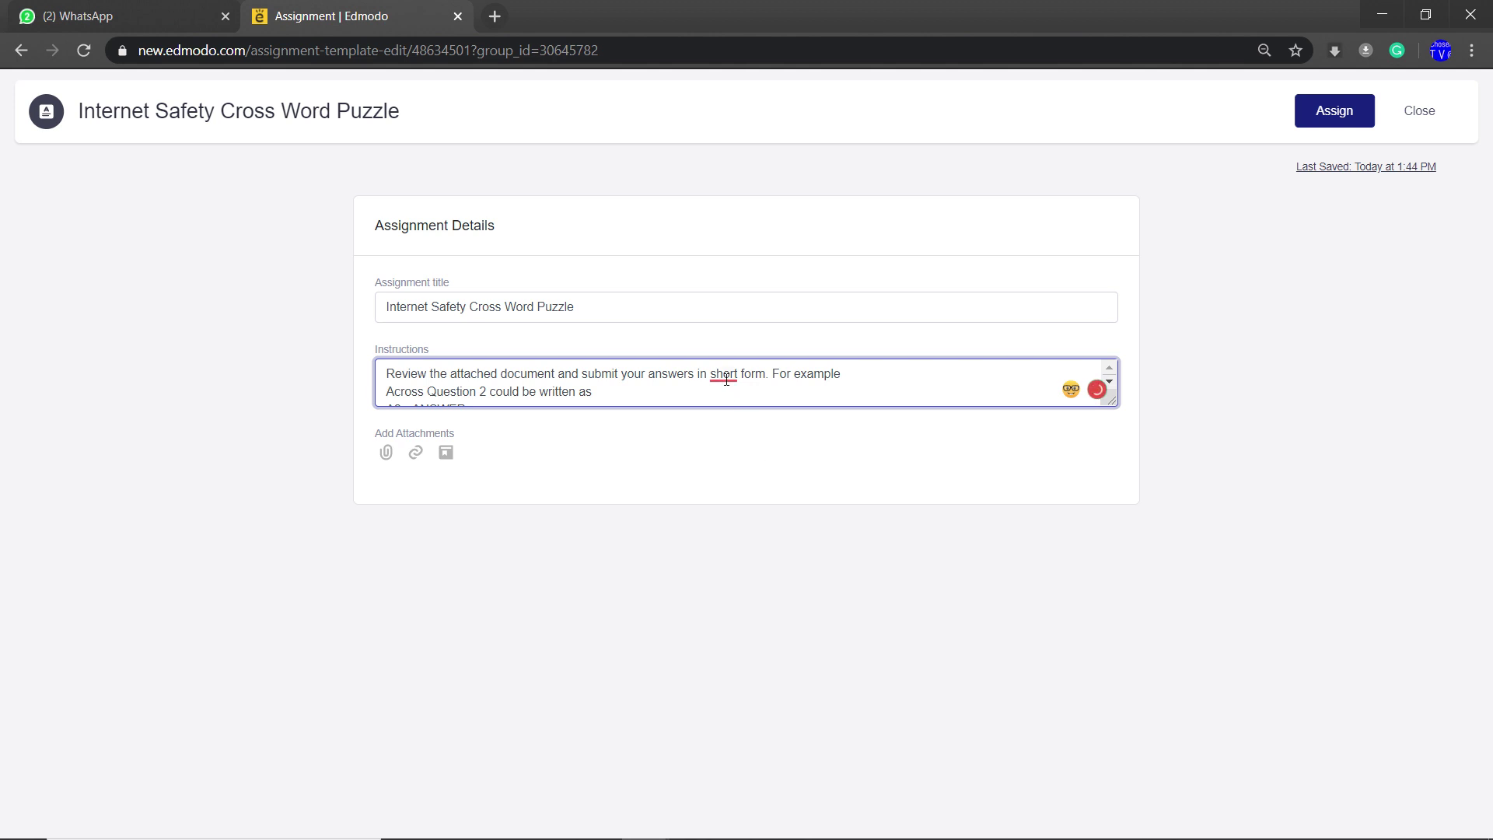
mouse_move(726, 381)
left_click(739, 423)
Switch to INTERNET SAFETY.pdf in Microsoft Edge, examine the crossword grid and its clues, and return to the Edmodo assignment
mouse_move(837, 809)
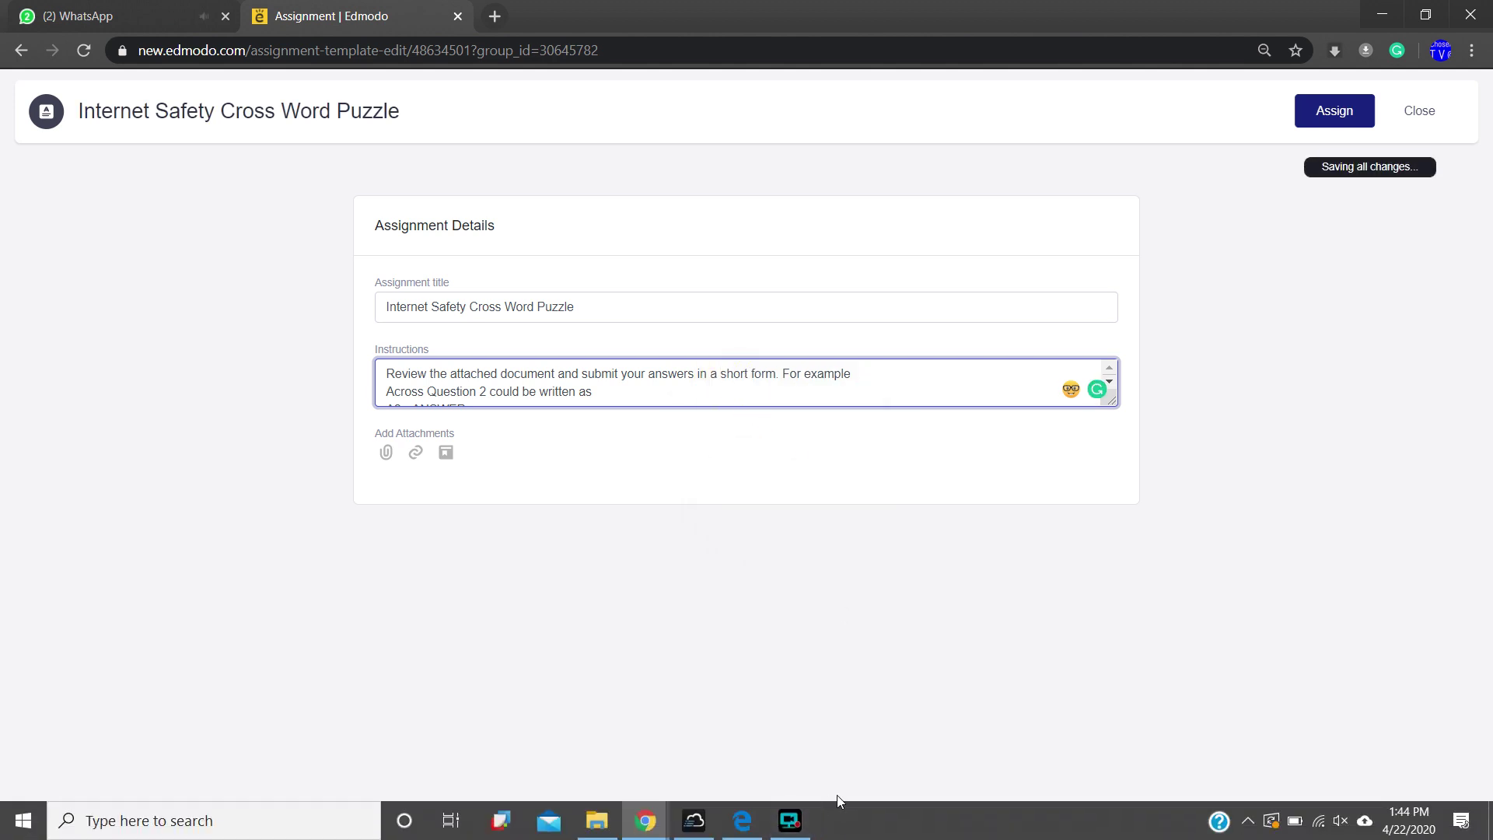
left_click(742, 821)
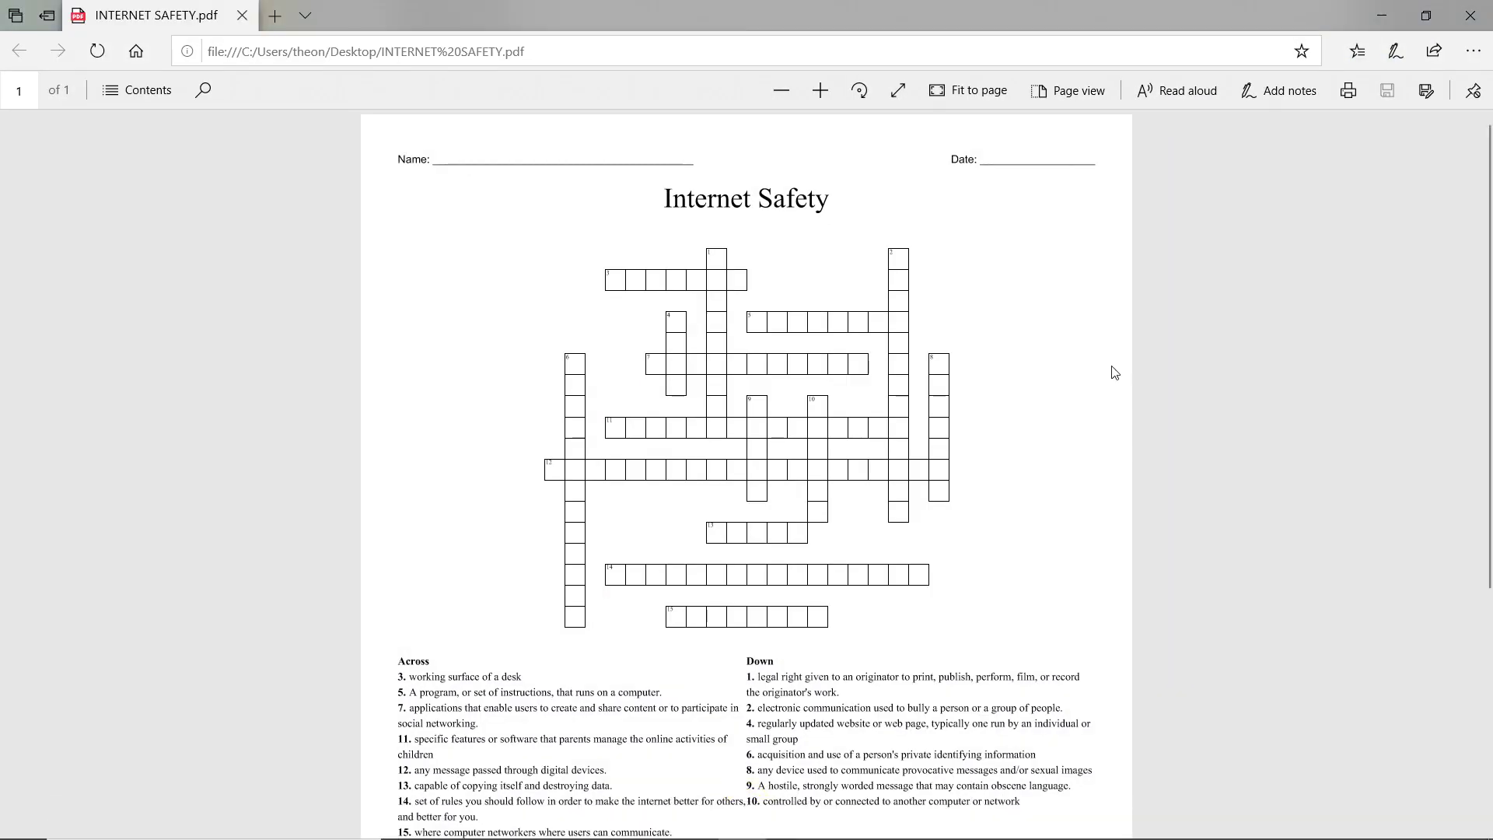
scroll(1112, 376, "down", 2)
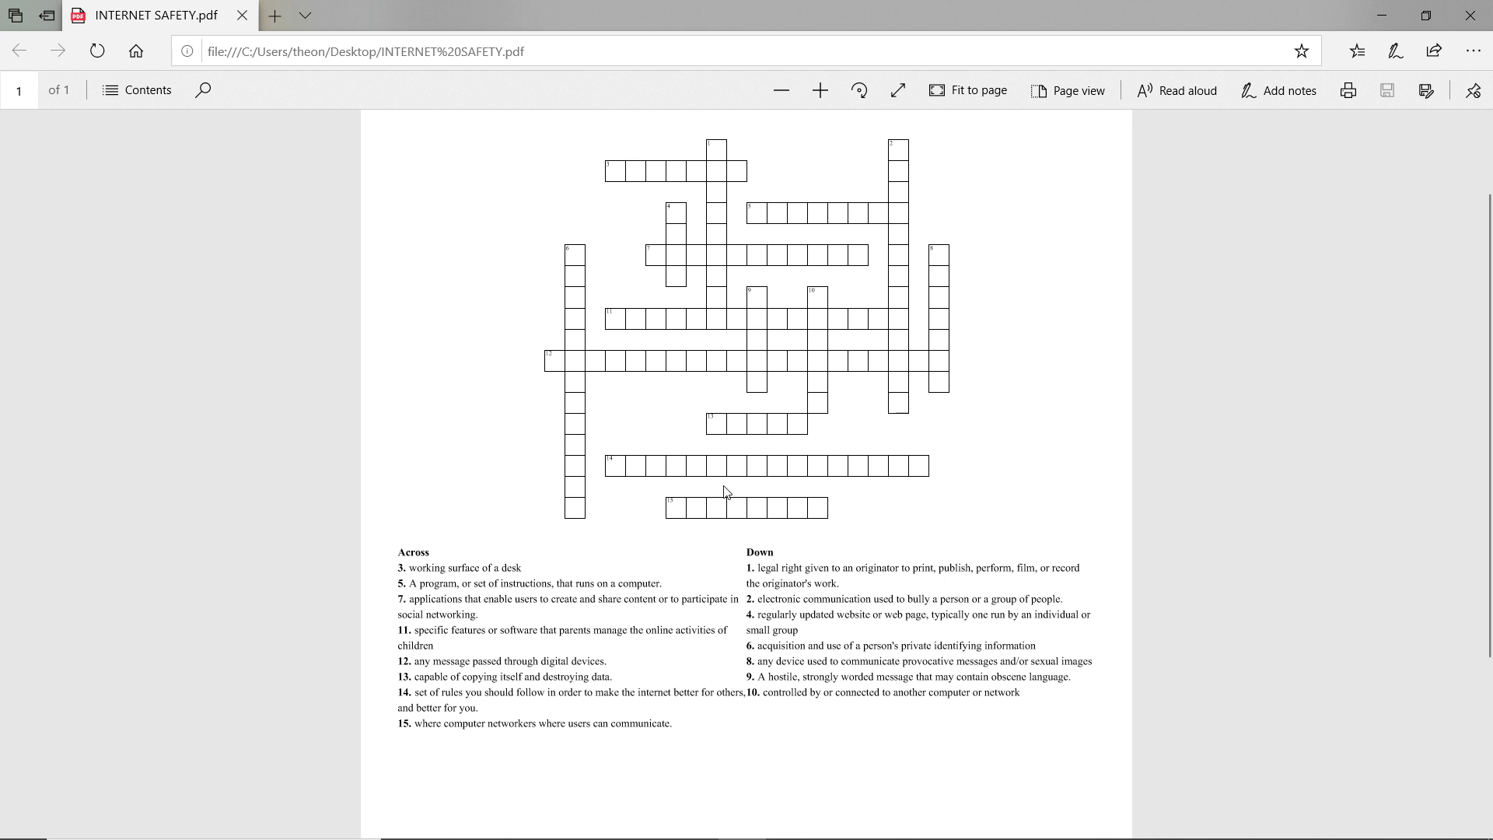
left_click(823, 299)
left_click(1382, 10)
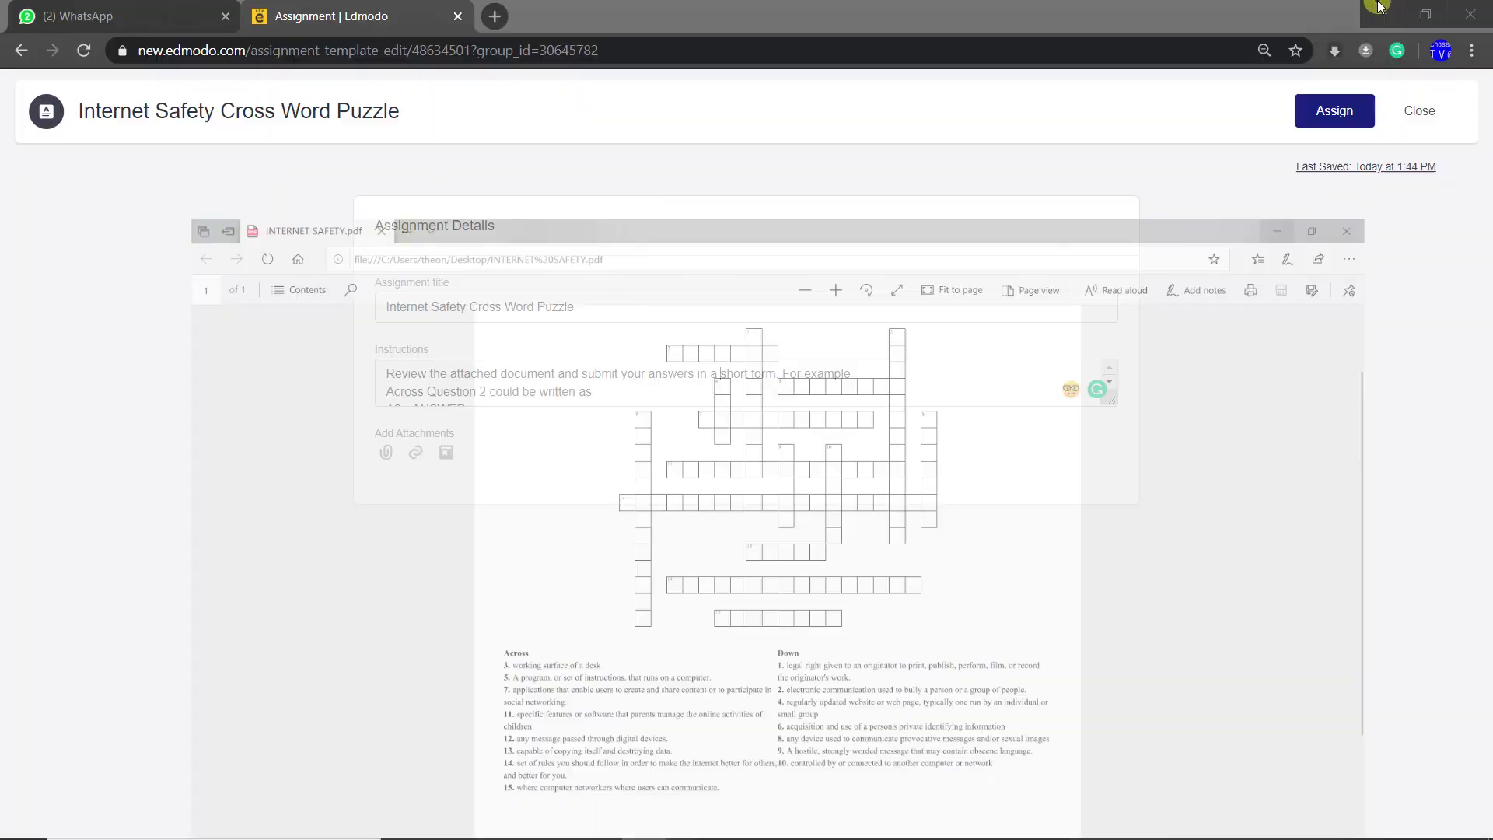
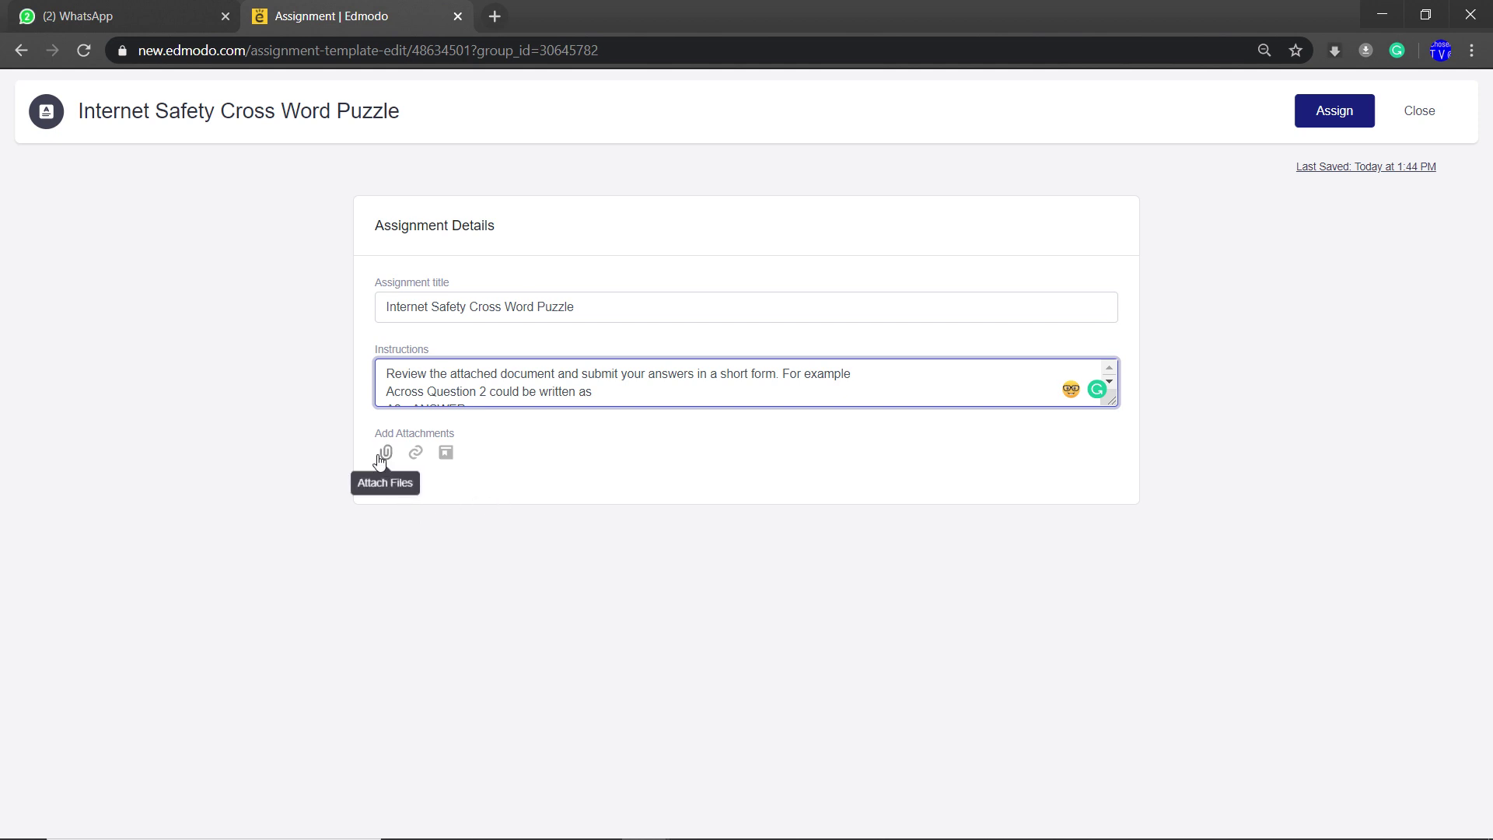
Attach the INTERNET SAFETY PDF from the Desktop to the assignment
left_click(385, 454)
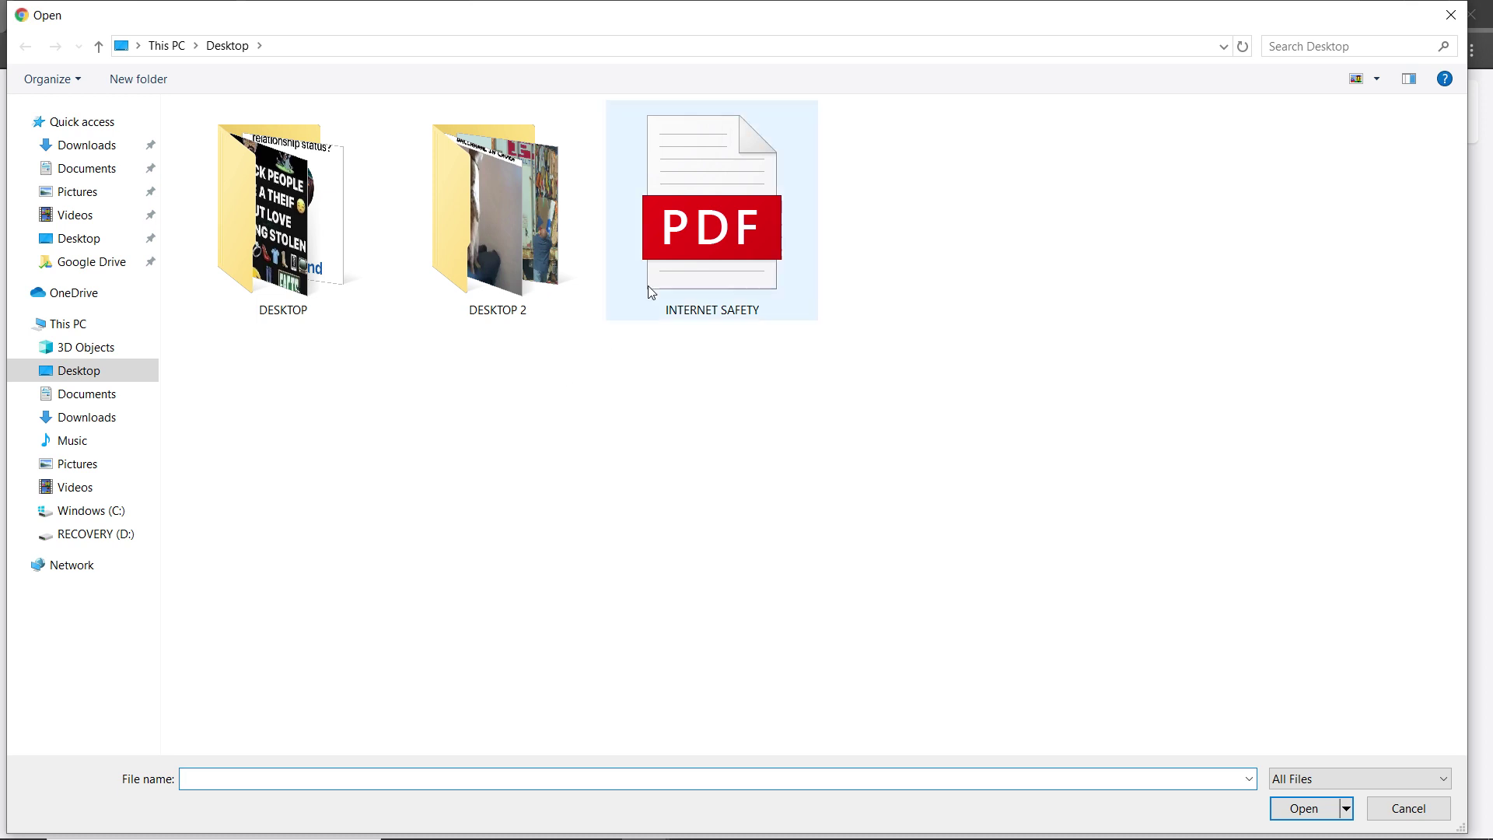
left_click(670, 245)
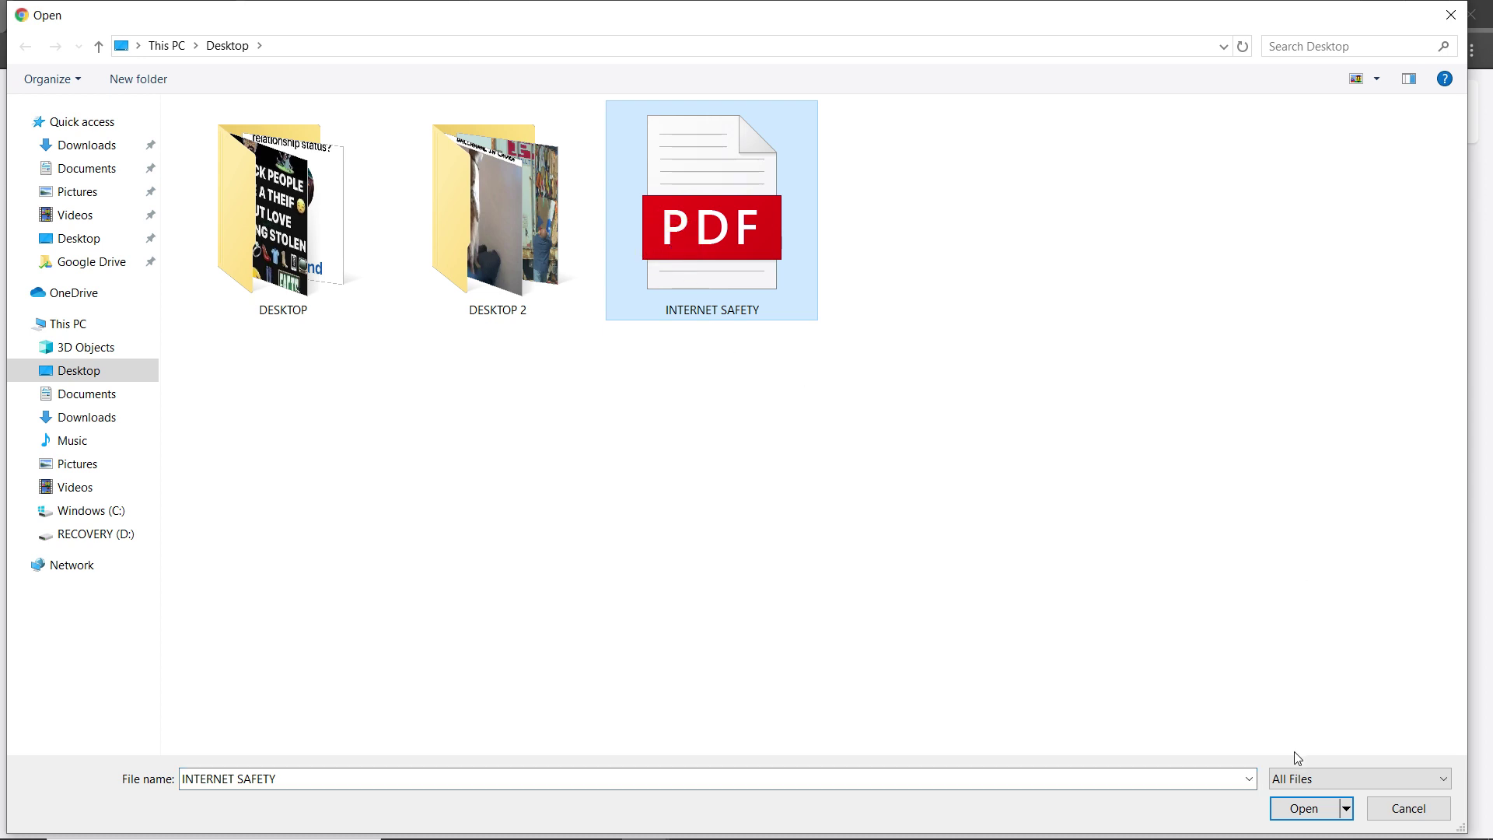
left_click(1304, 809)
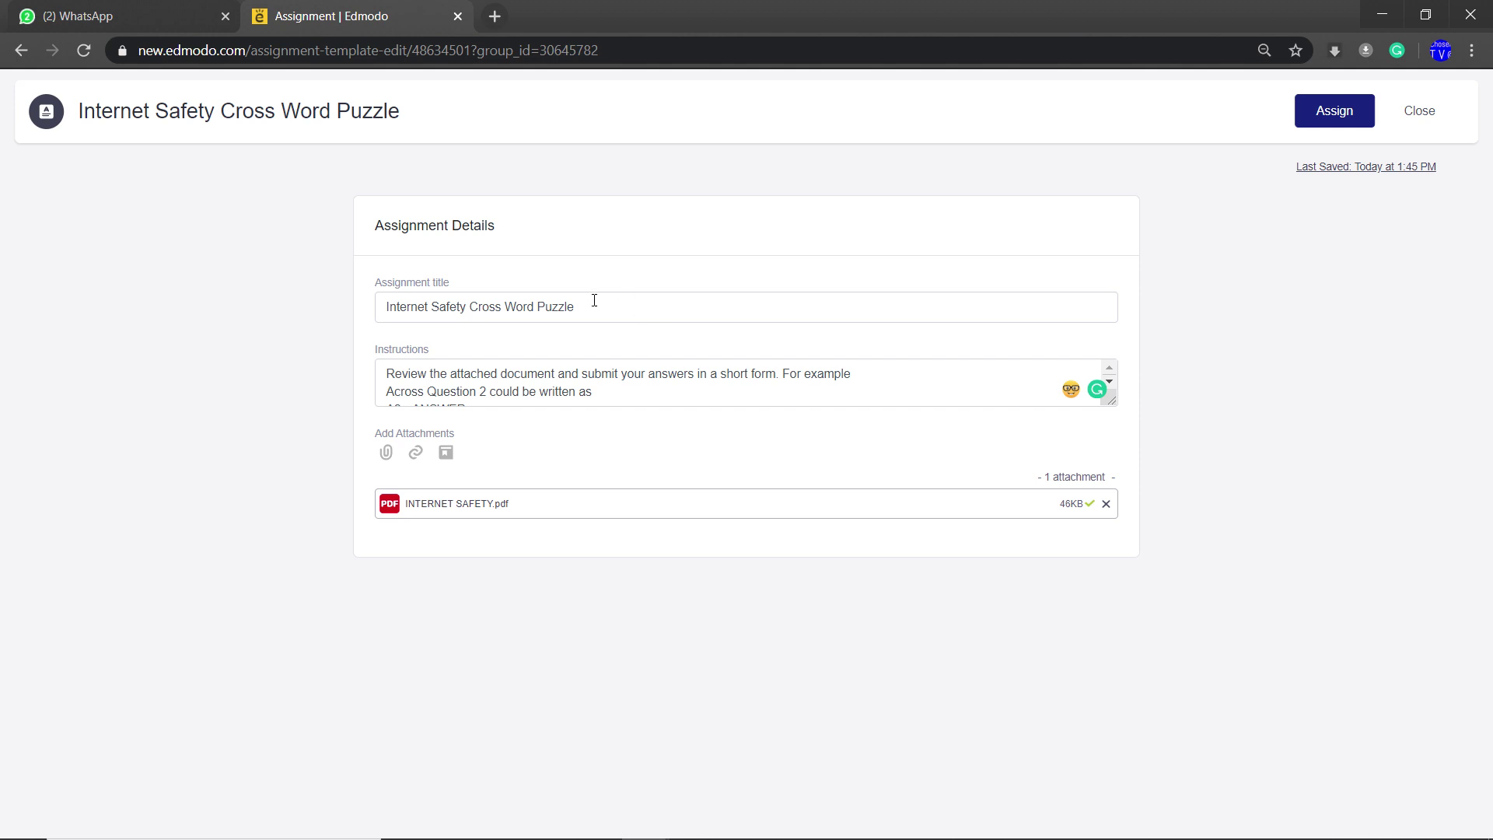
Start assigning the puzzle and add the classes 1G, 1B1, 1S1 and 1S2 IT 2019 as recipients alongside 1B2 IT 2019
left_click(1333, 118)
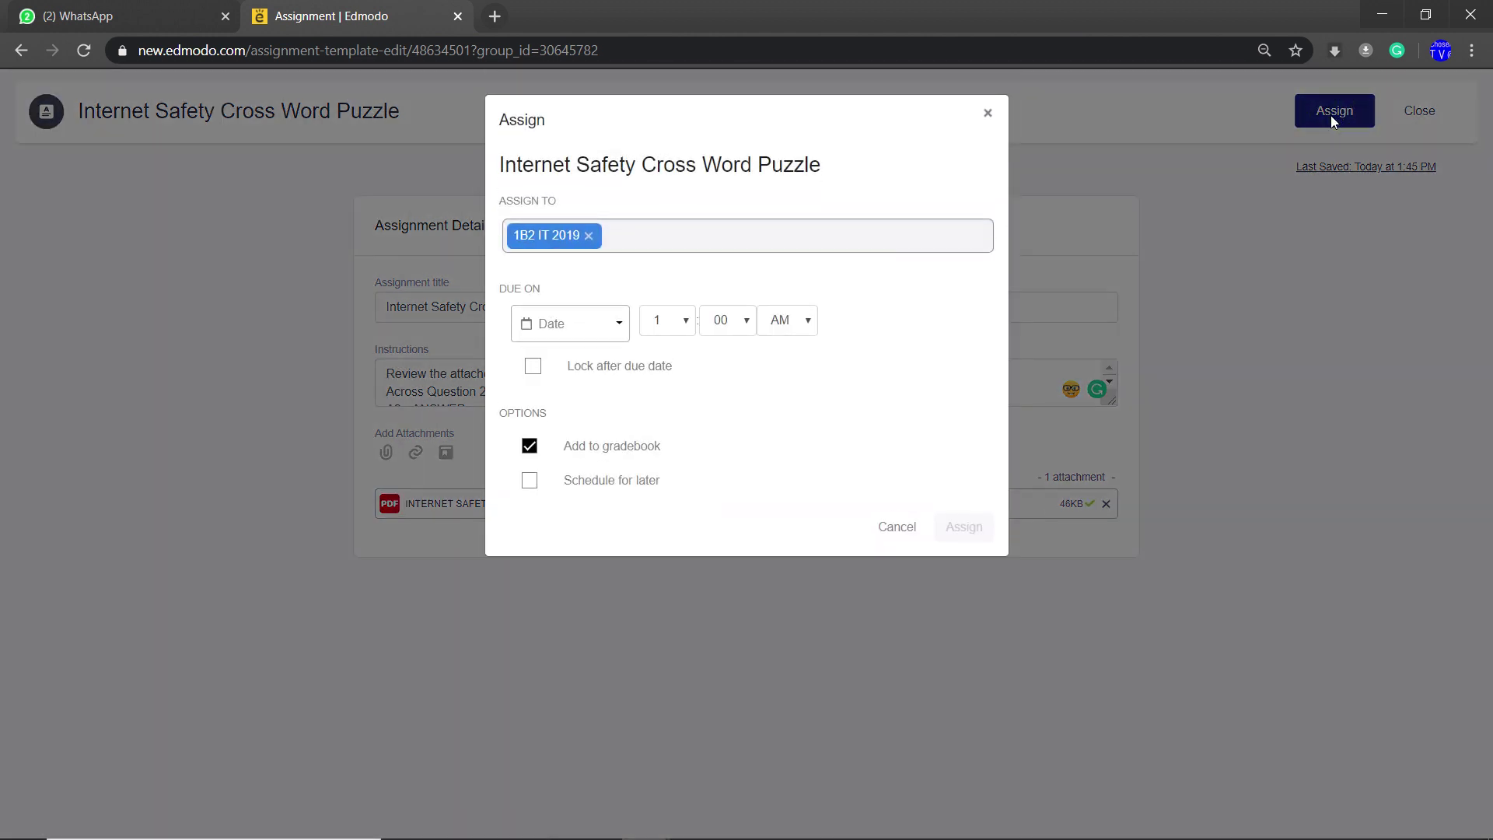
left_click(705, 239)
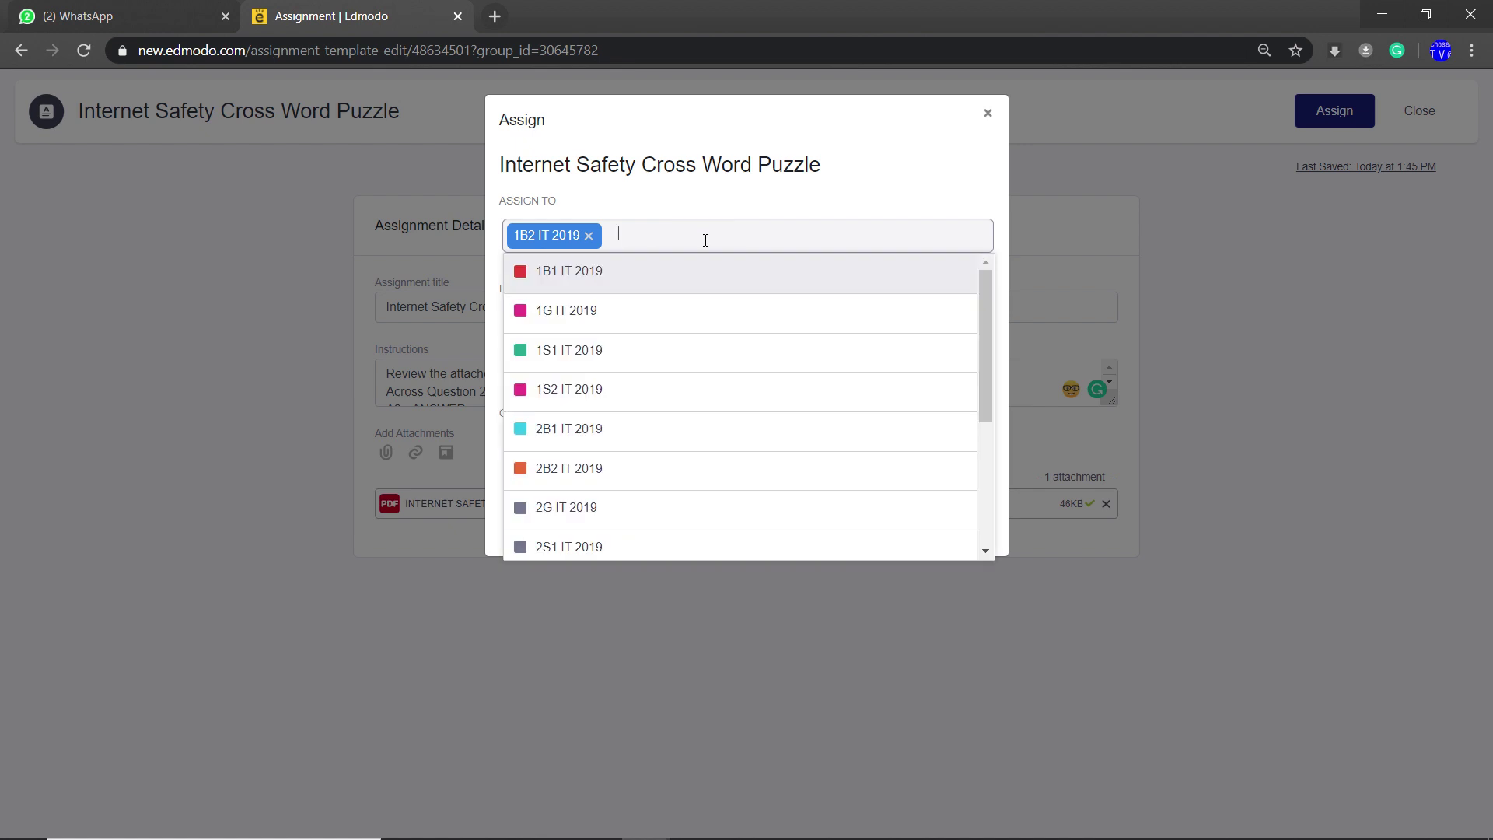
left_click(629, 309)
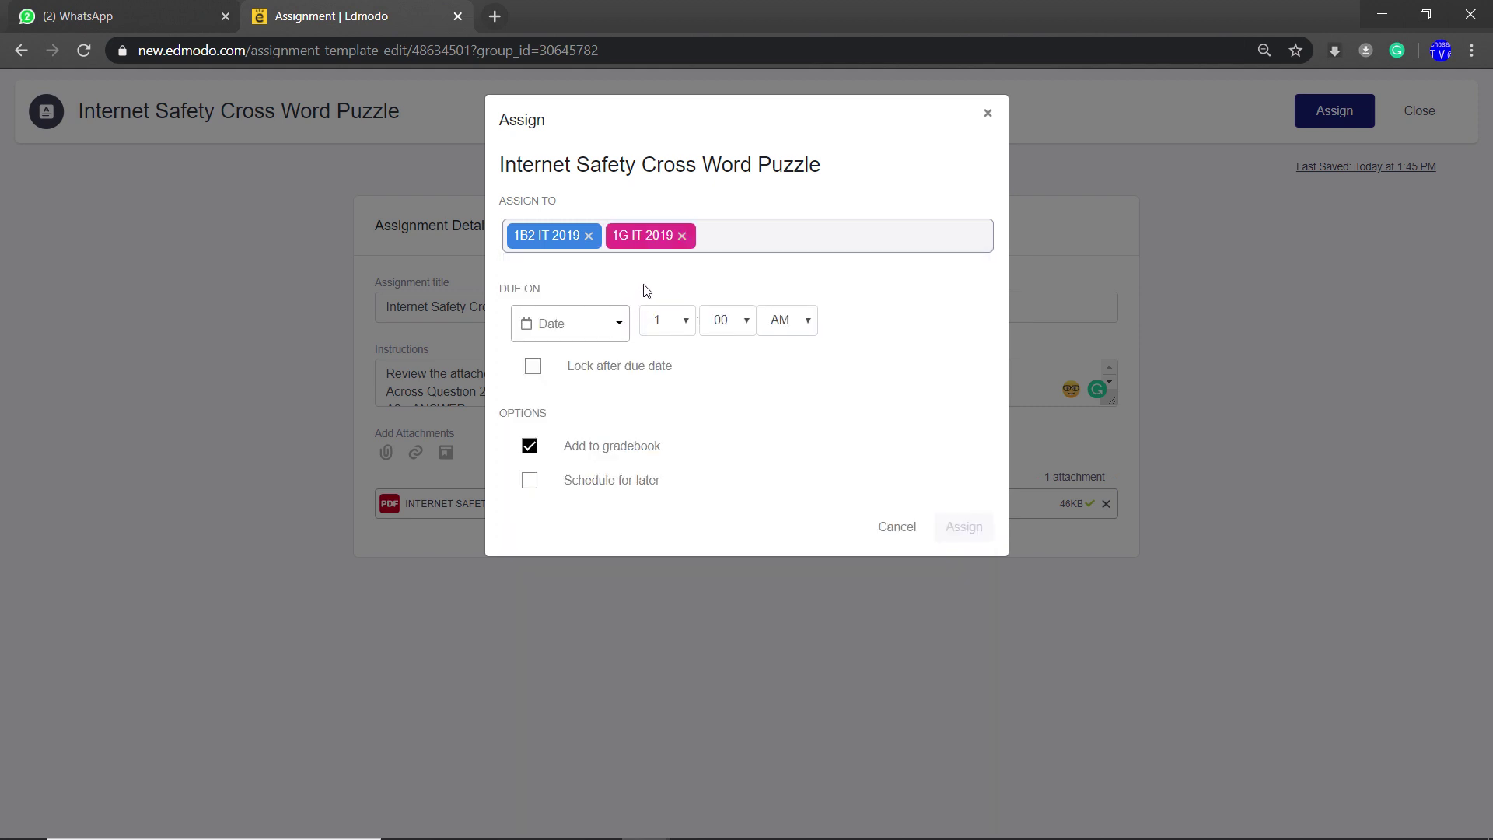
left_click(757, 241)
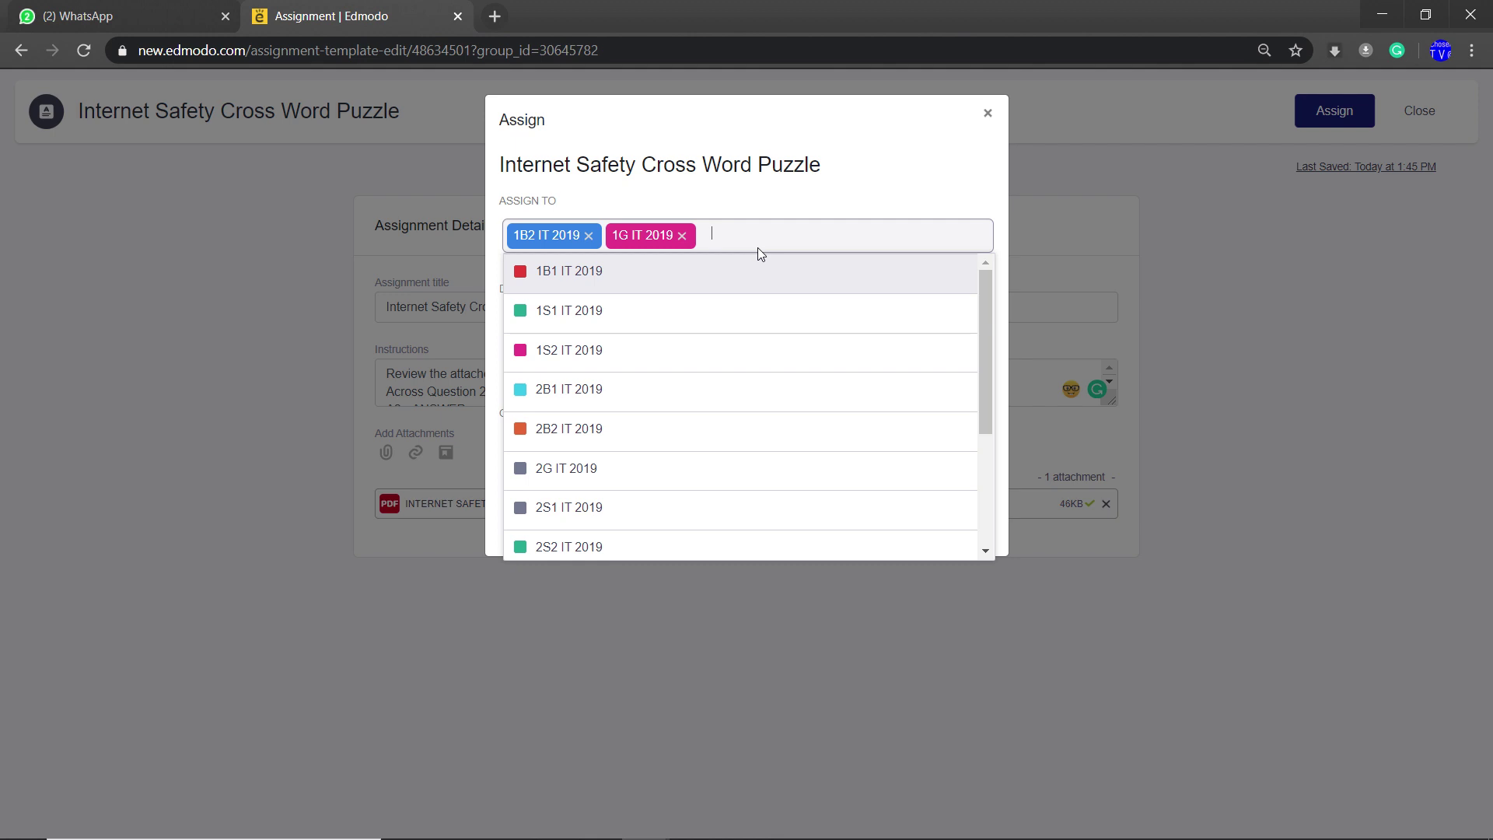
left_click(730, 288)
left_click(807, 241)
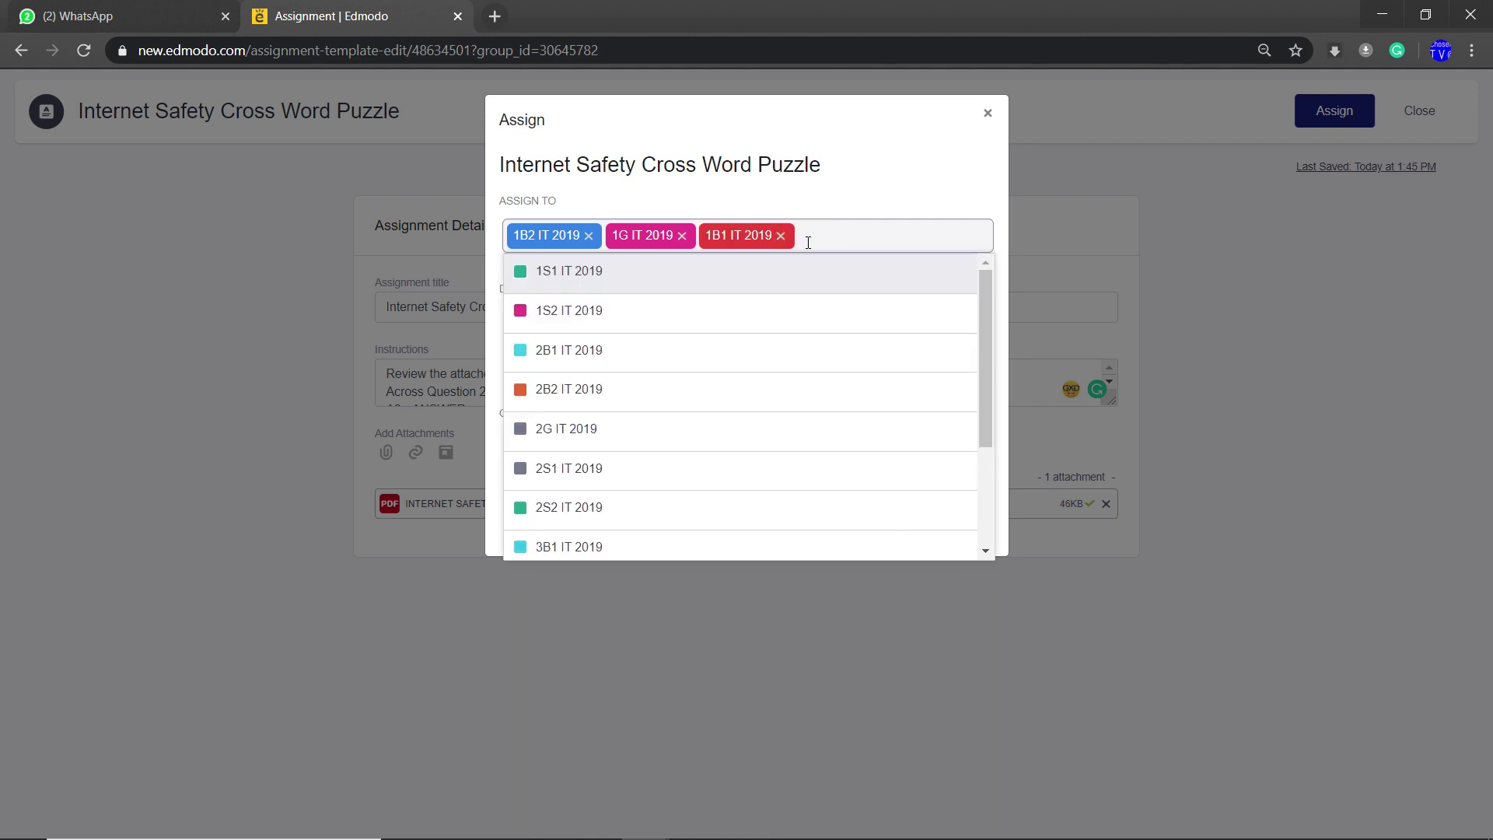
left_click(763, 270)
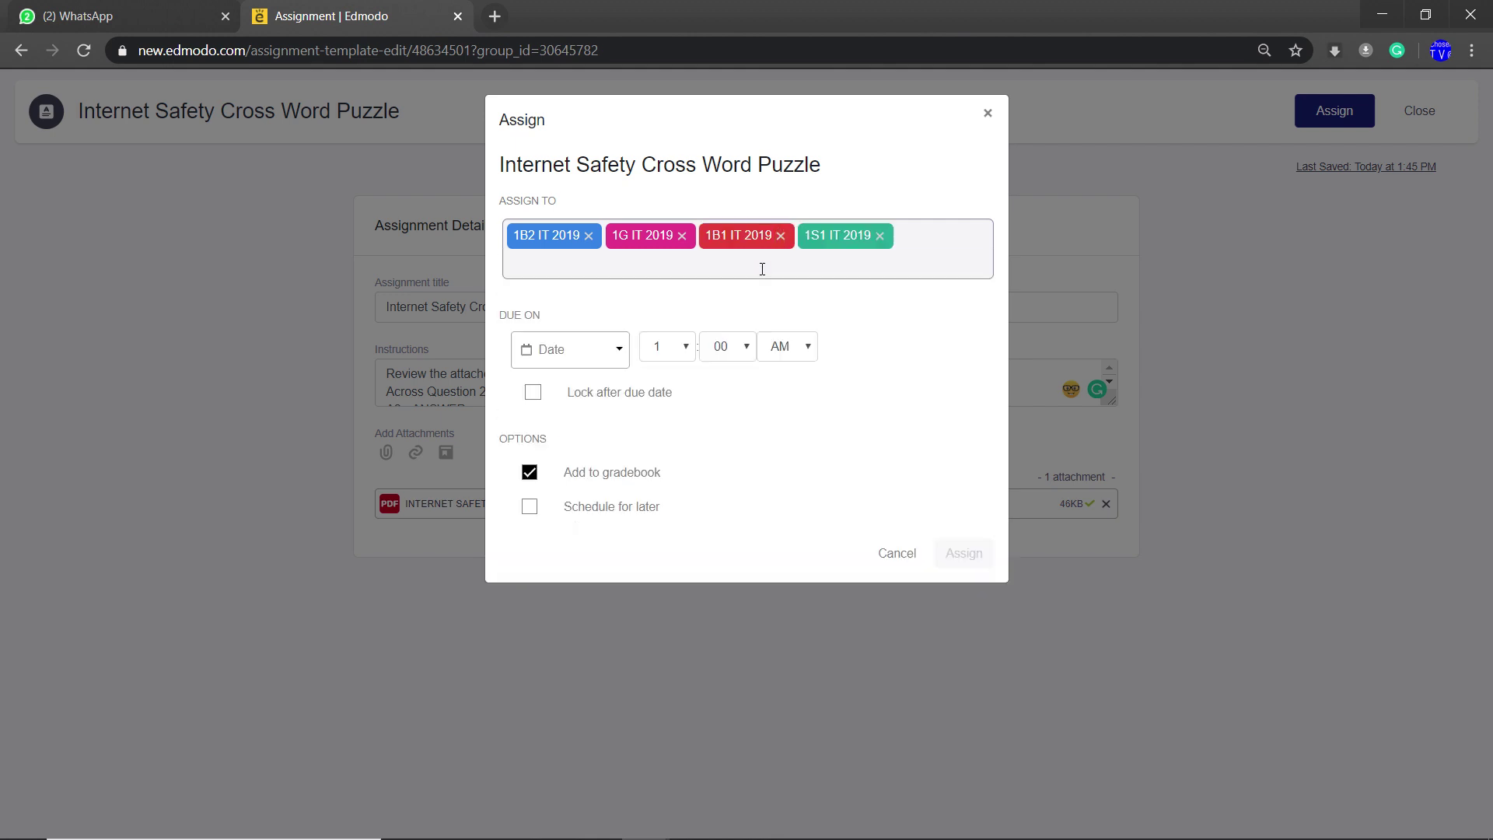
left_click(916, 235)
left_click(911, 244)
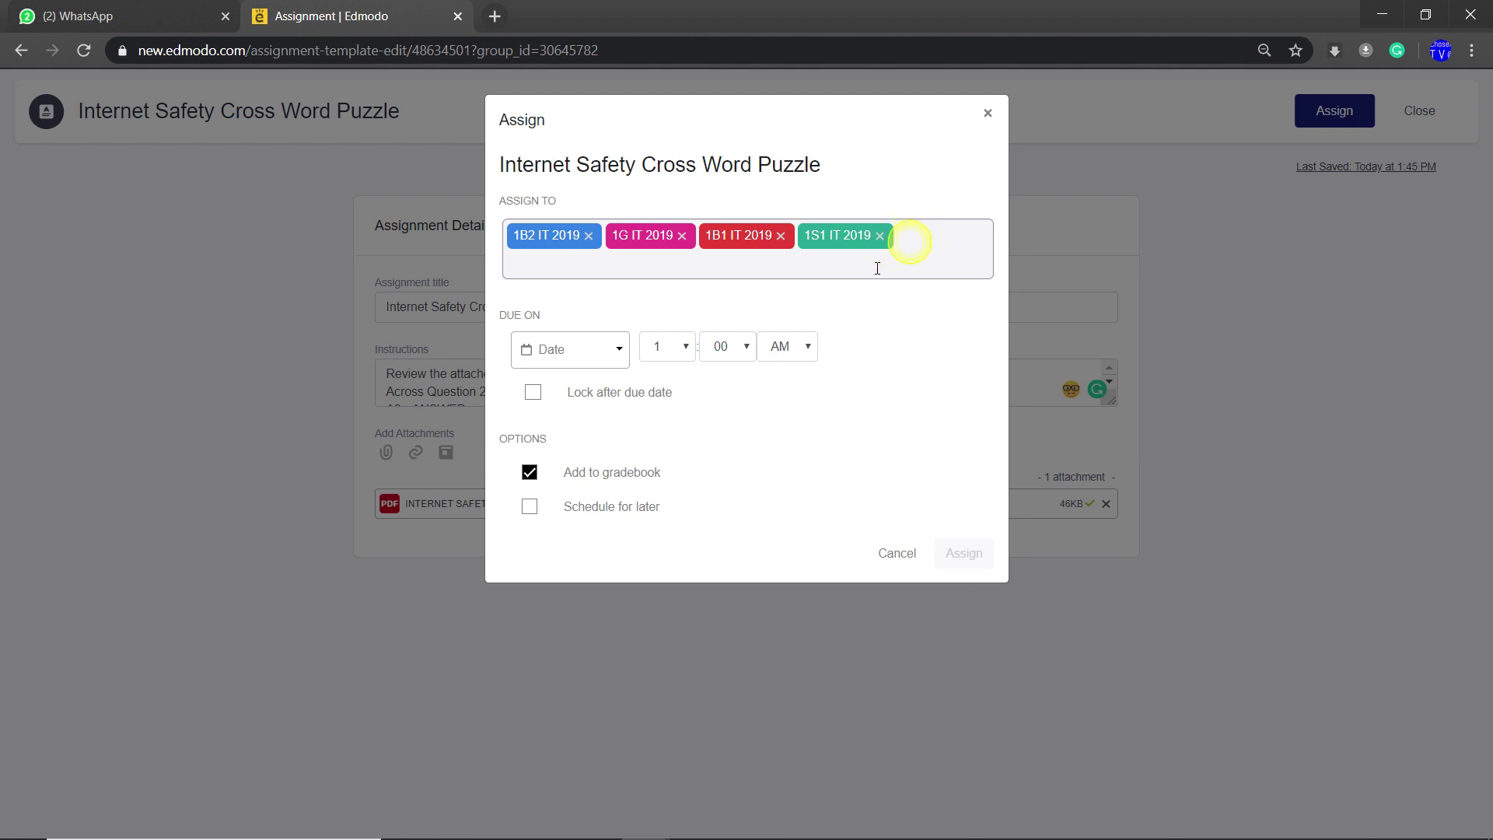
left_click(832, 270)
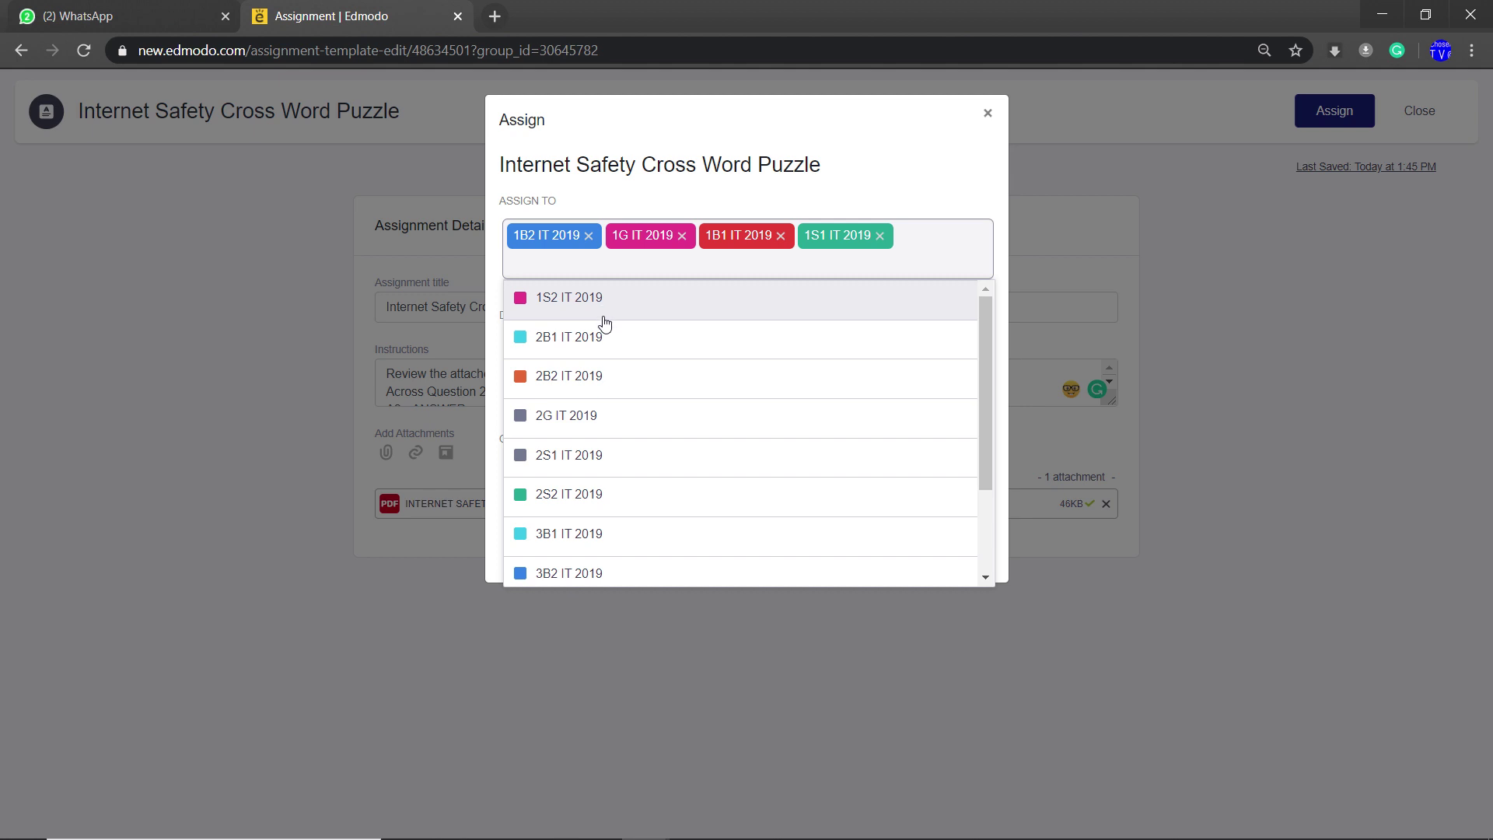
left_click(604, 310)
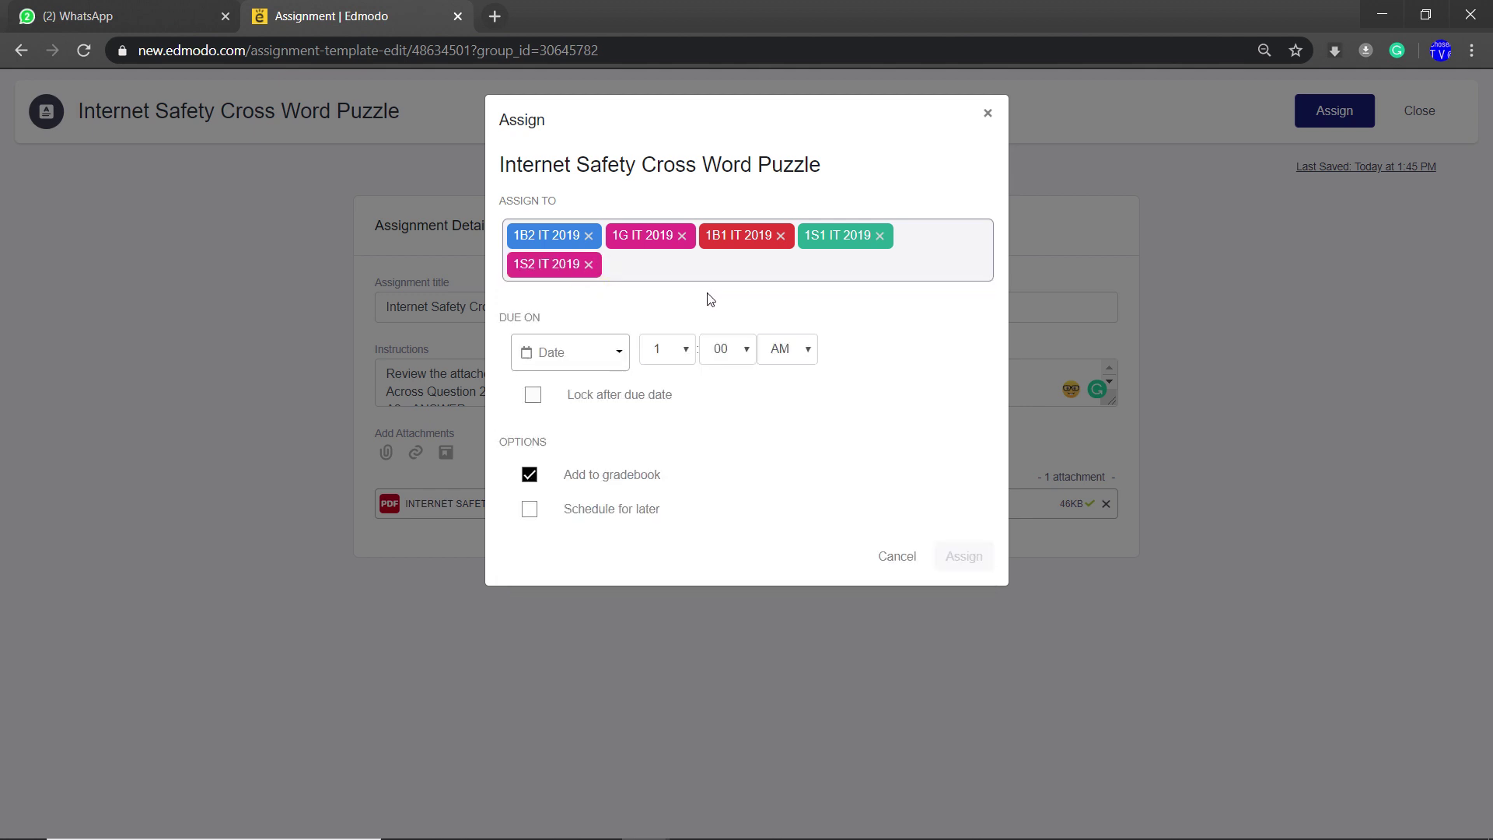
Set the due date to 05/01/2020 at 5:00 PM and assign the puzzle to the selected classes
left_click(614, 354)
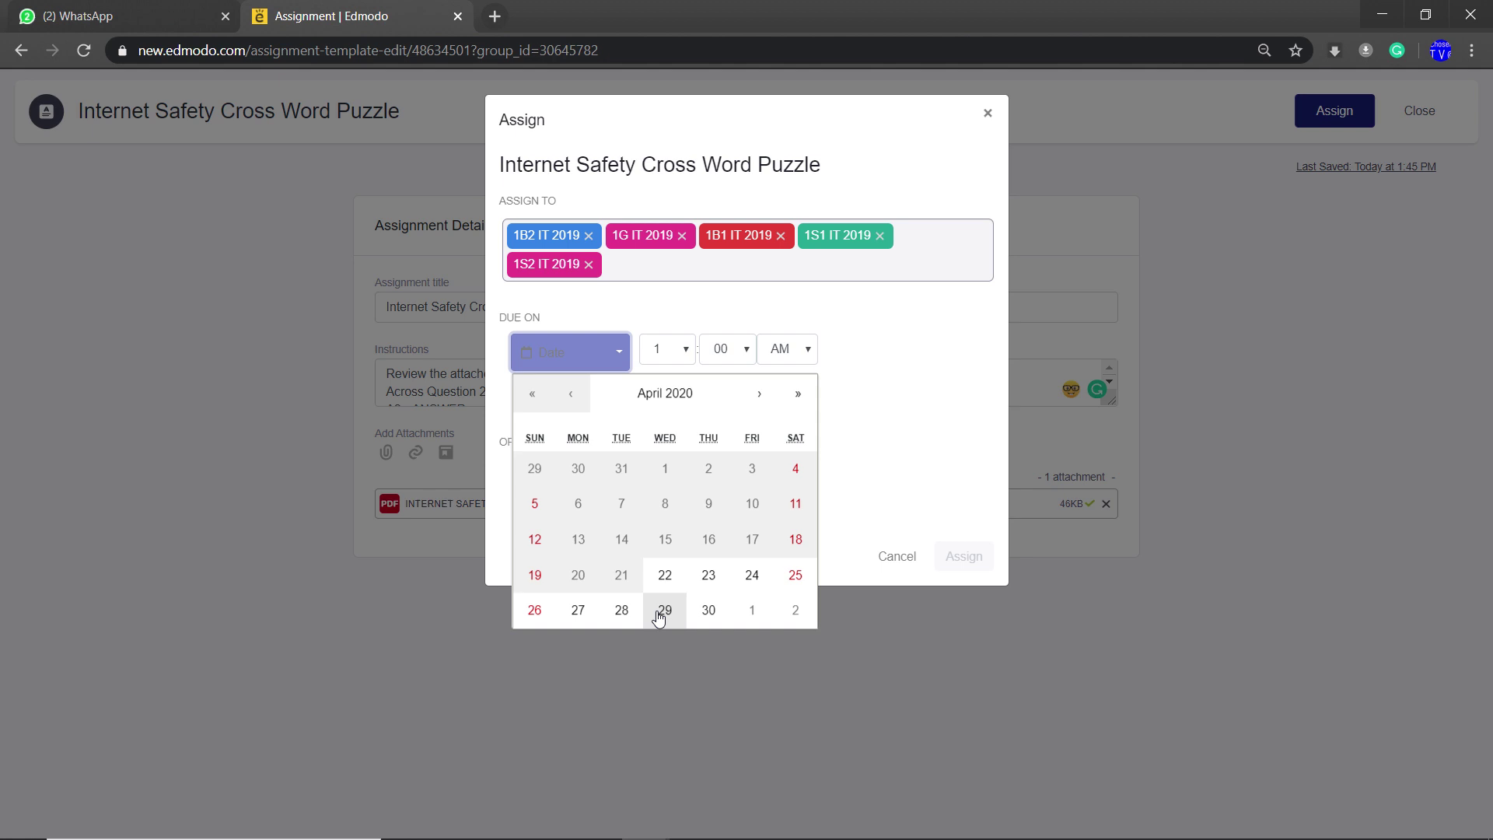
left_click(740, 610)
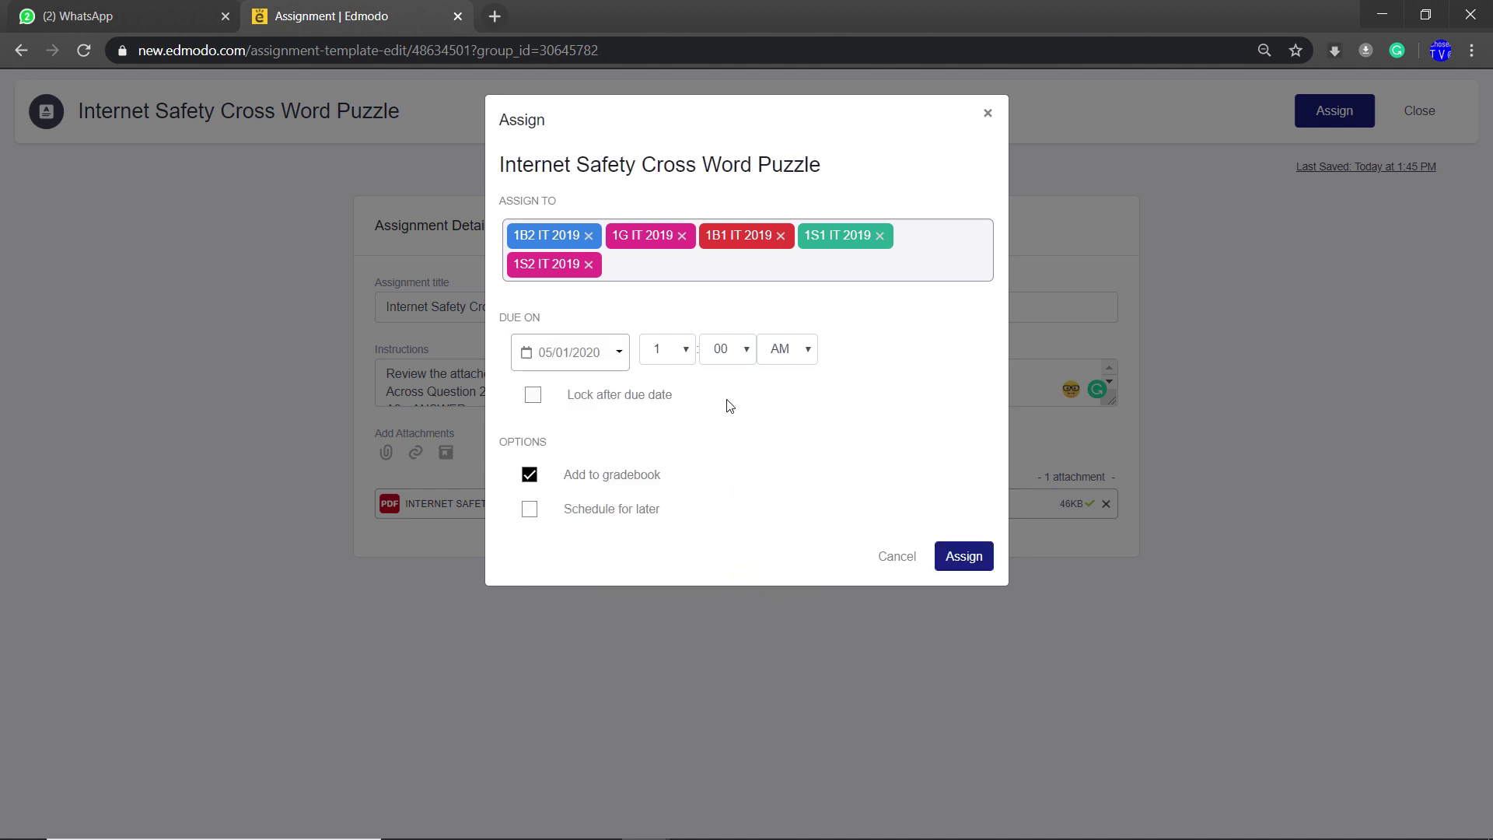
left_click(685, 348)
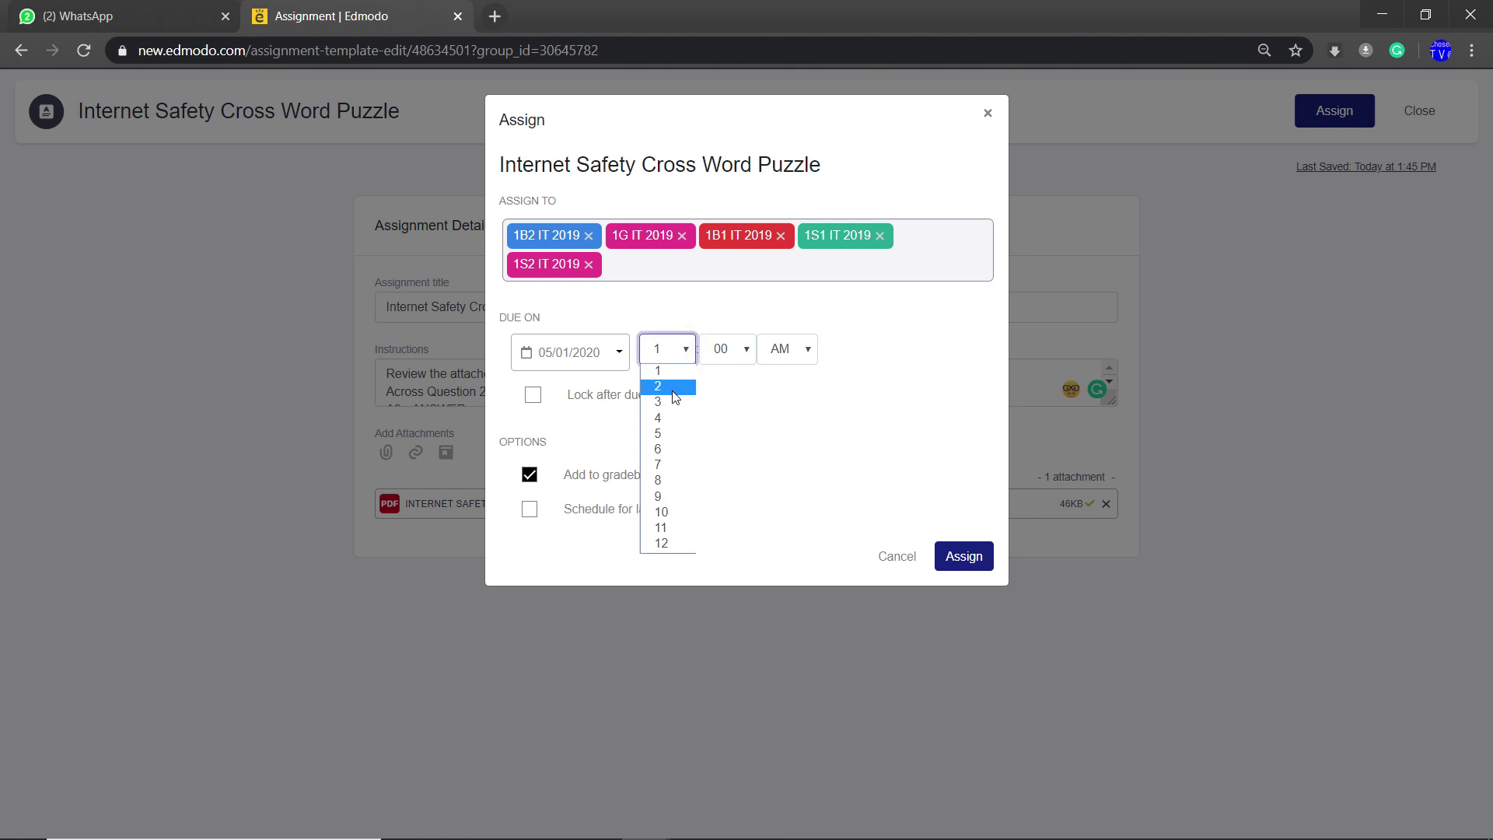
left_click(661, 436)
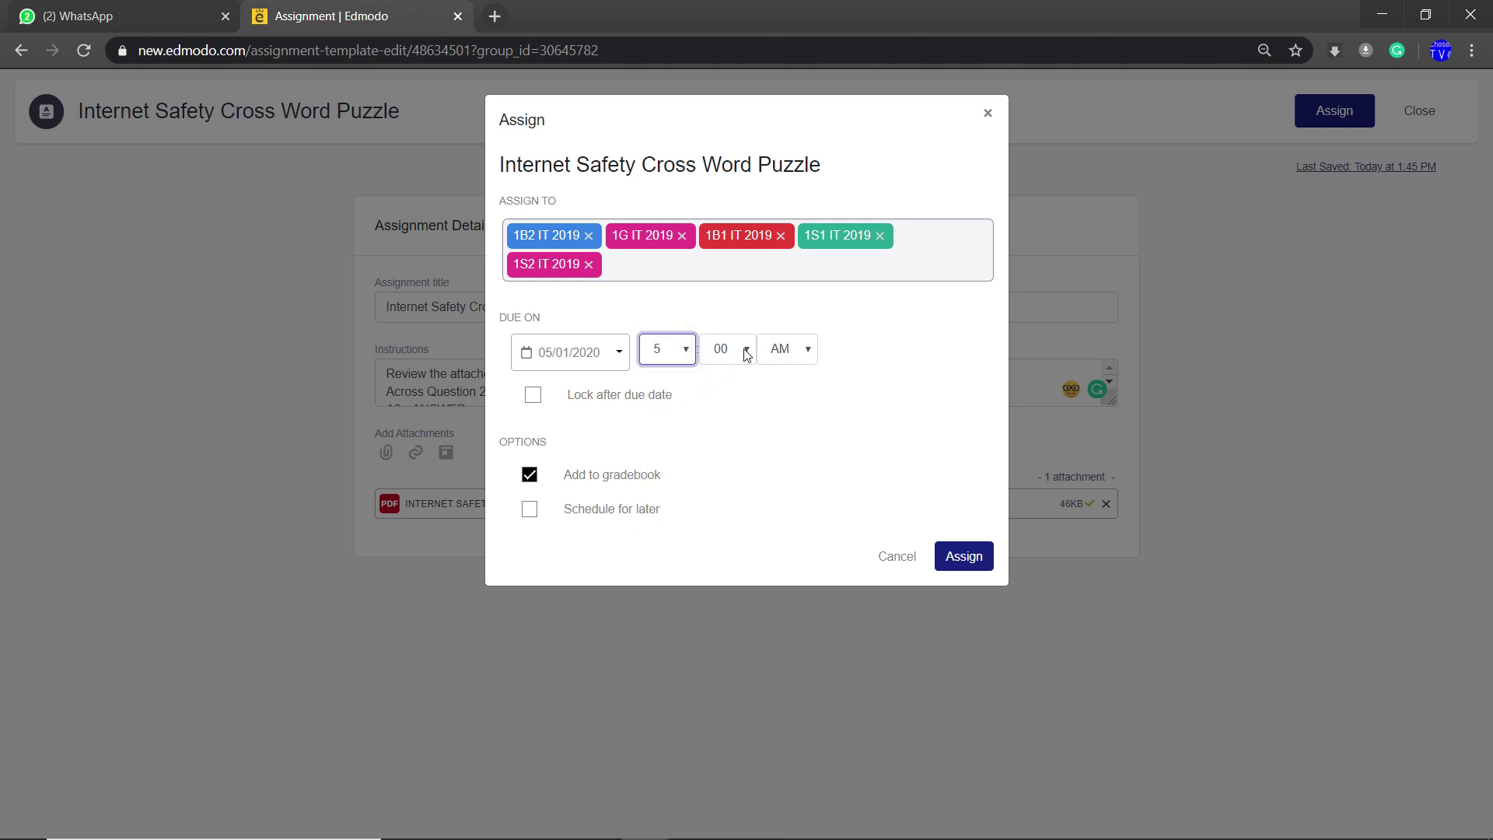
left_click(787, 342)
left_click(787, 372)
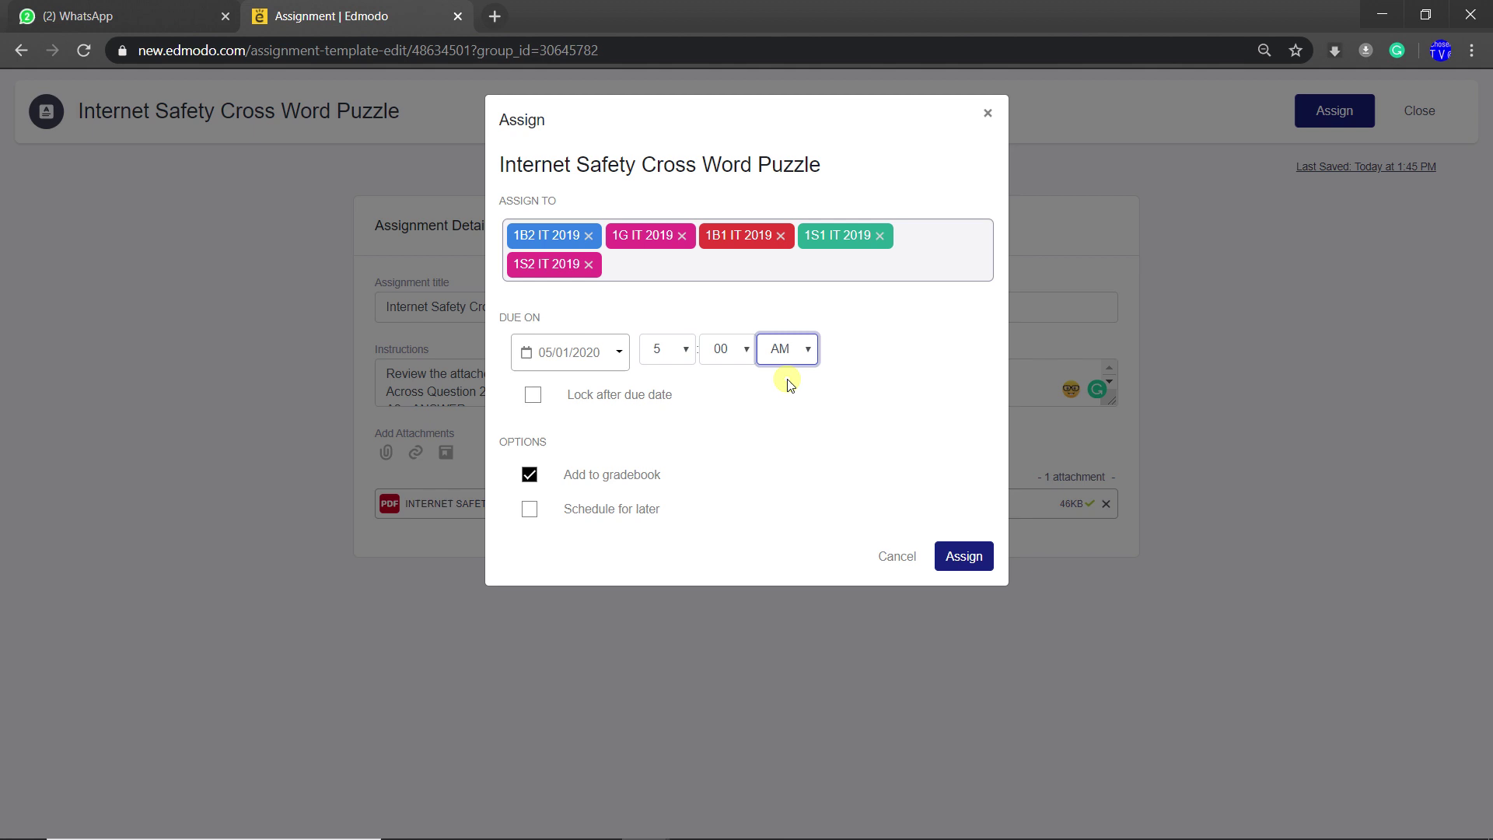
left_click(794, 356)
left_click(781, 373)
left_click(781, 348)
left_click(783, 386)
left_click(961, 564)
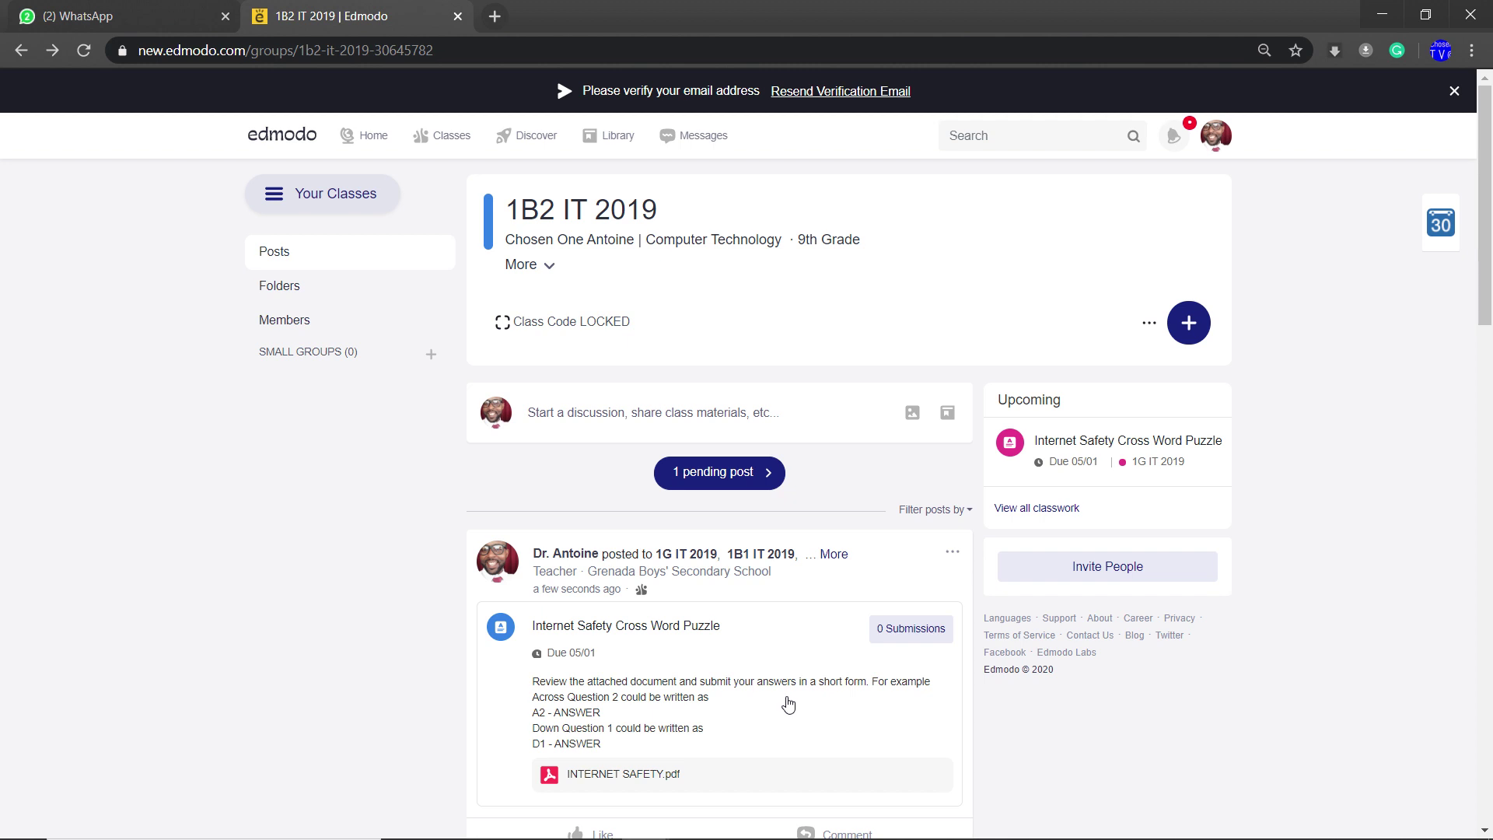
Switch to the student's incognito Edmodo window and open the Internet Safety Cross Word Puzzle assignment from the 1B2 IT 2019 class
mouse_move(745, 837)
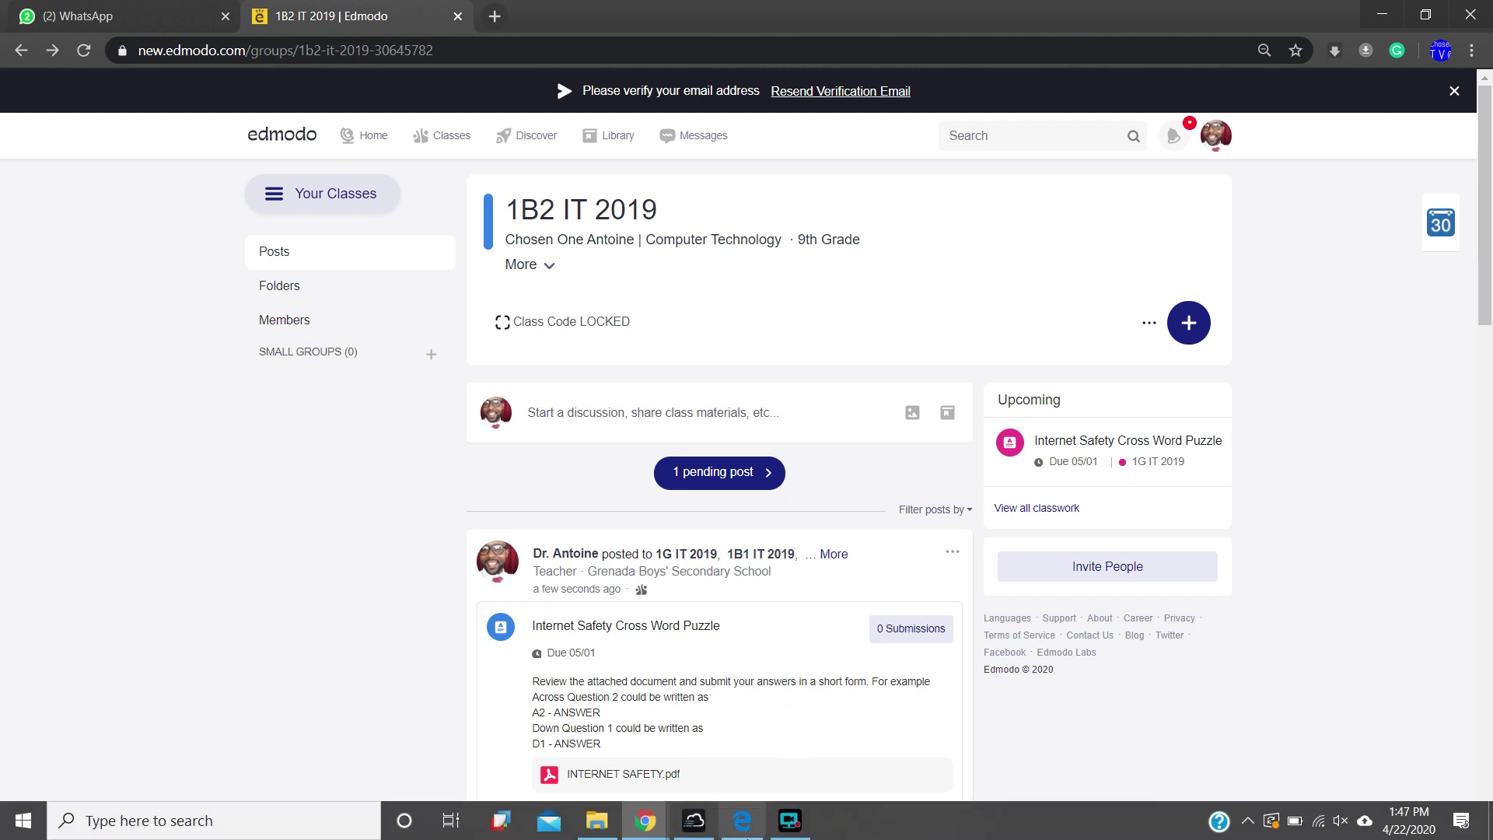
mouse_move(644, 820)
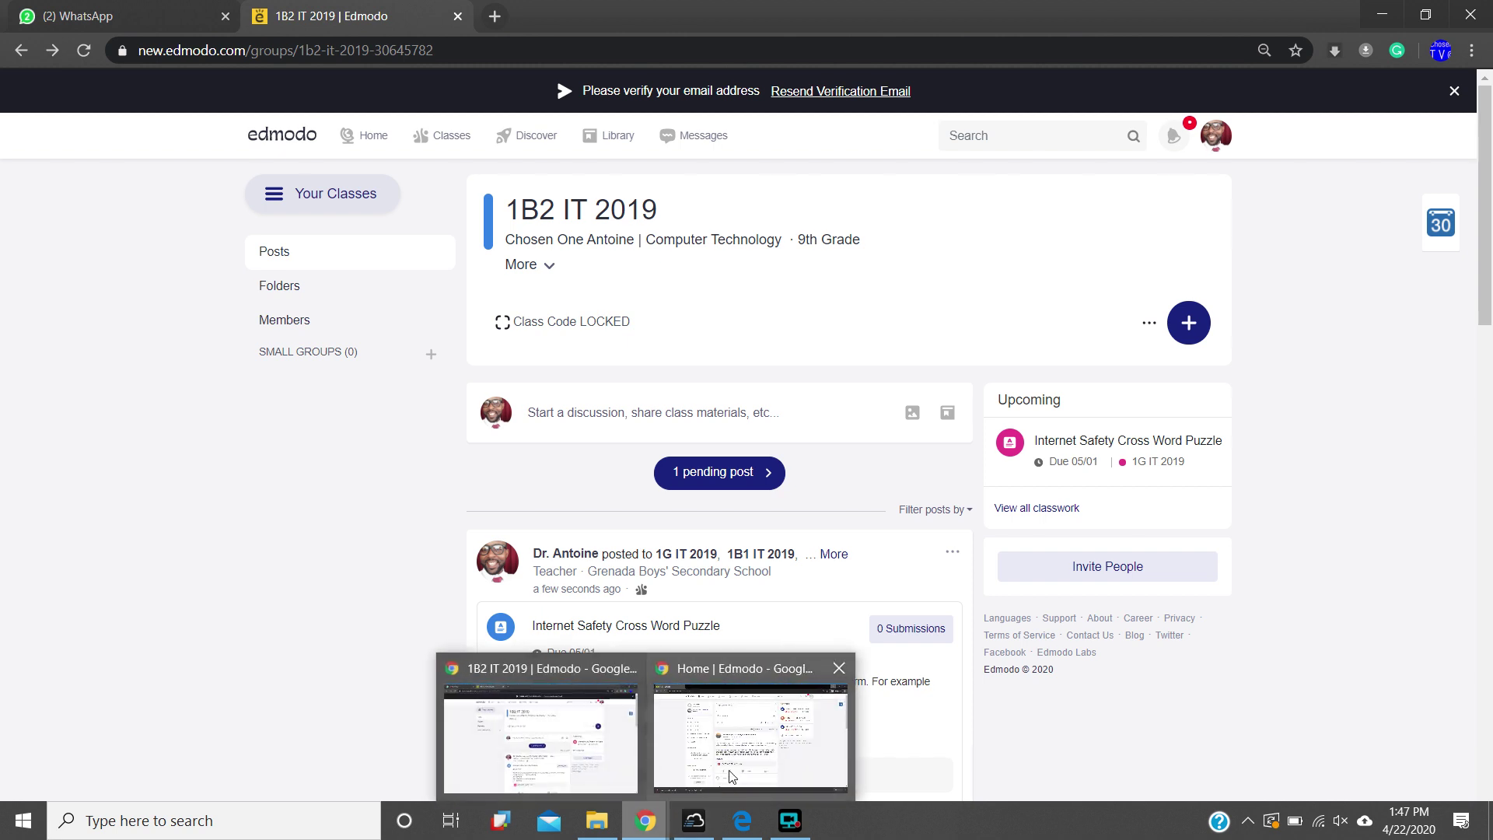
left_click(731, 776)
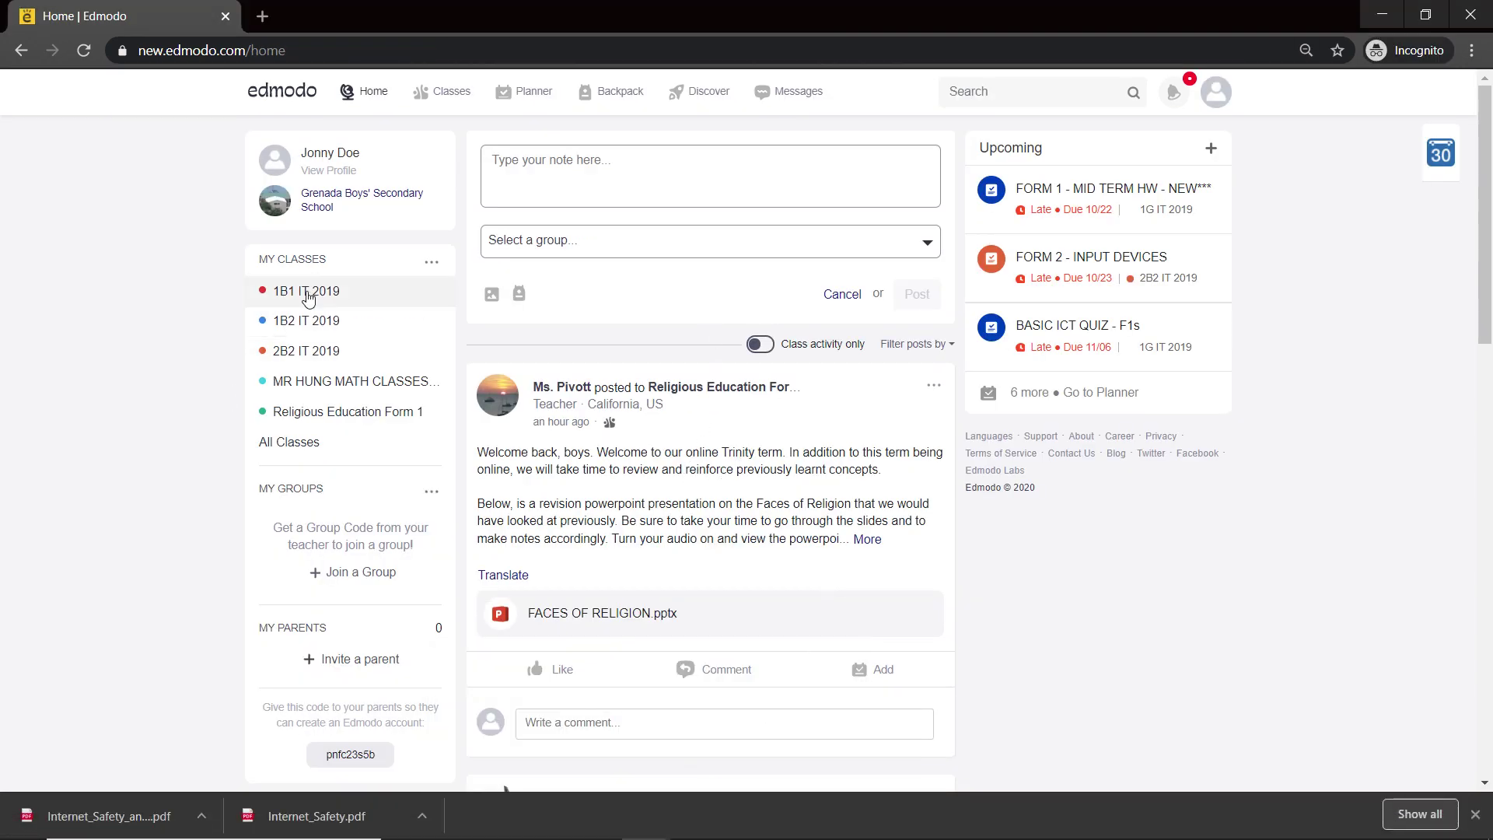
left_click(301, 319)
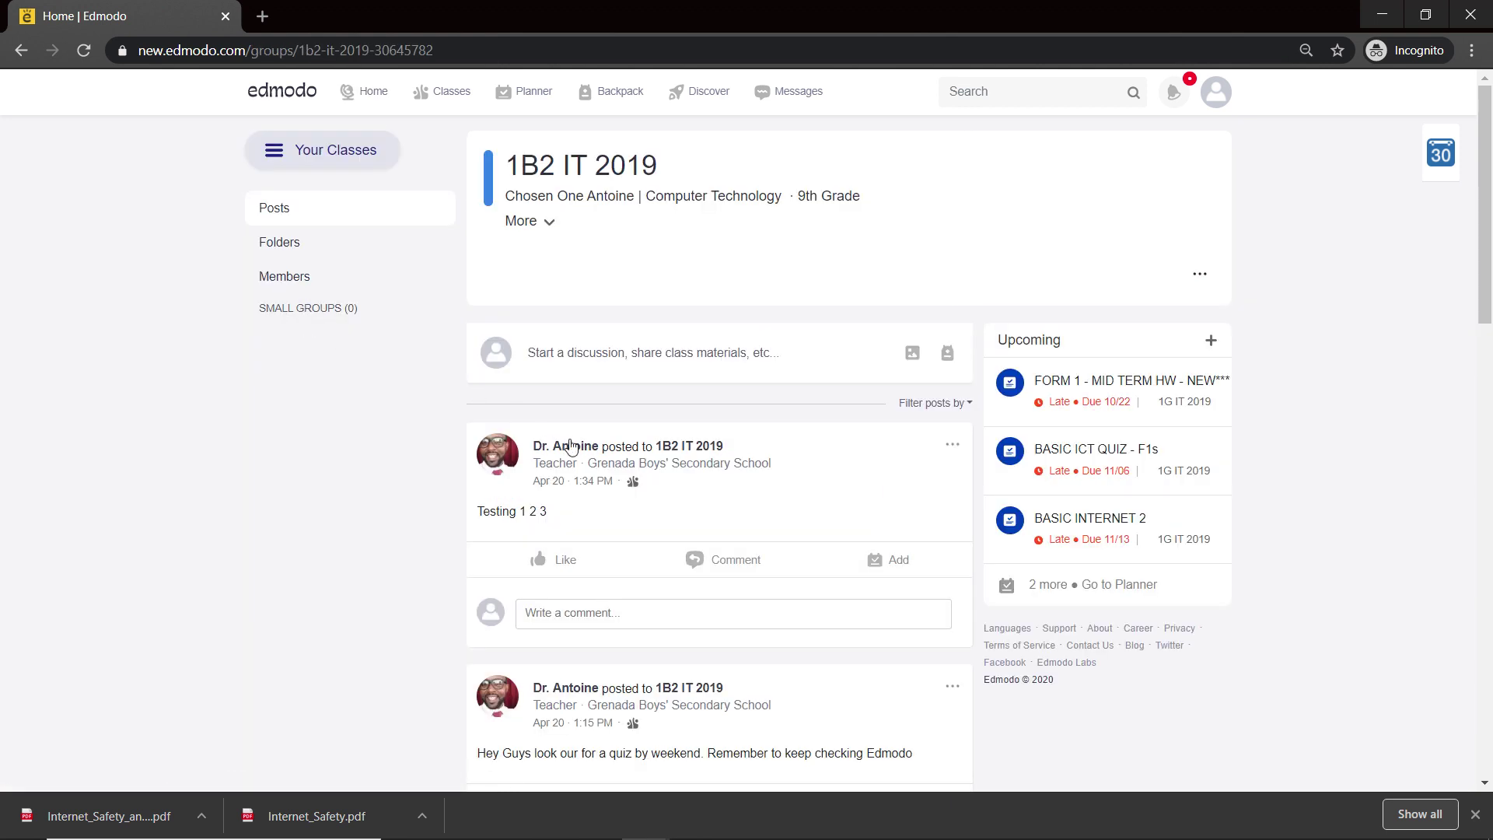
mouse_move(584, 453)
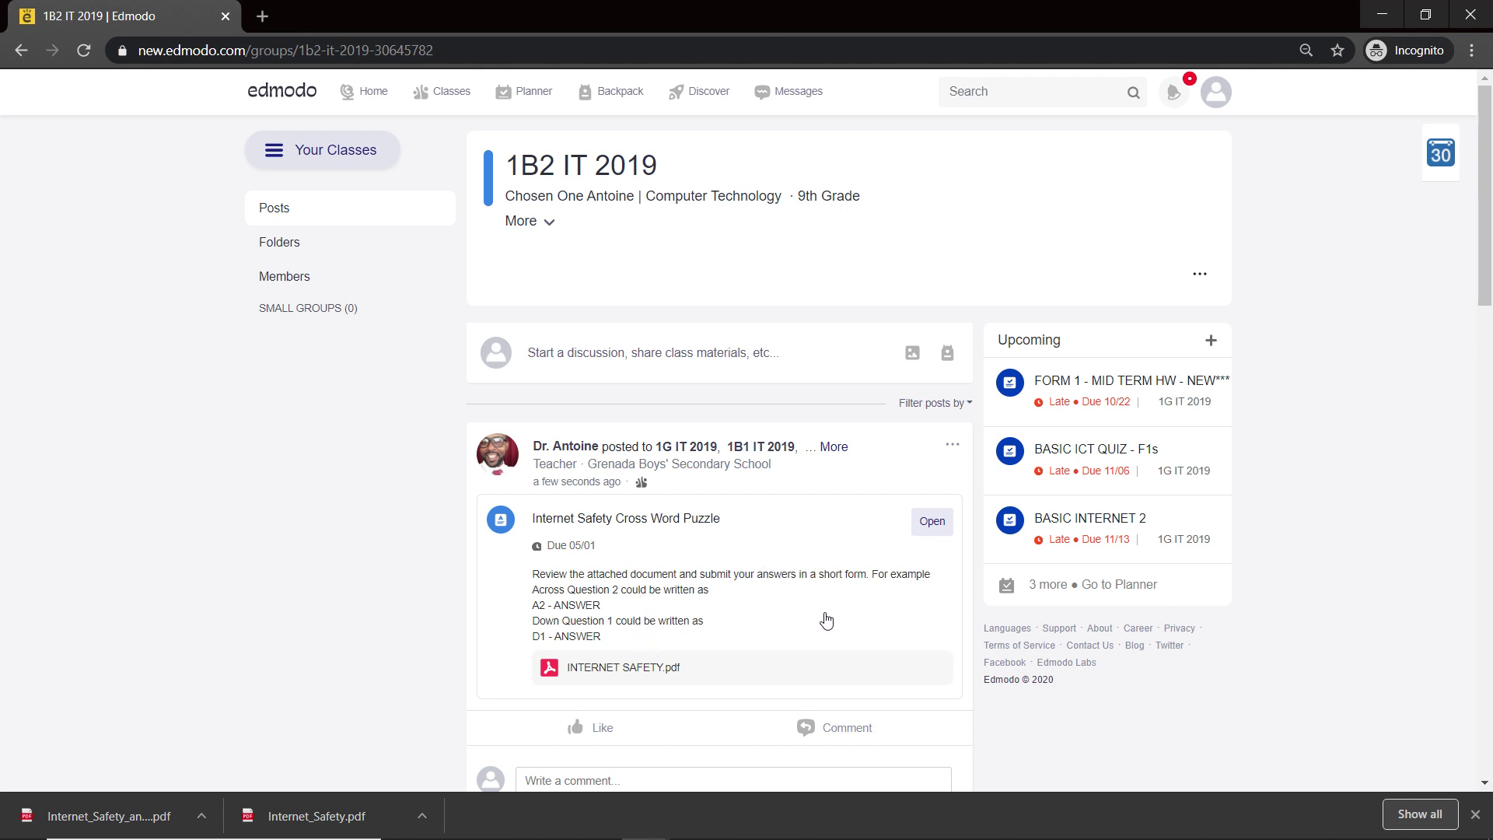
left_click(932, 521)
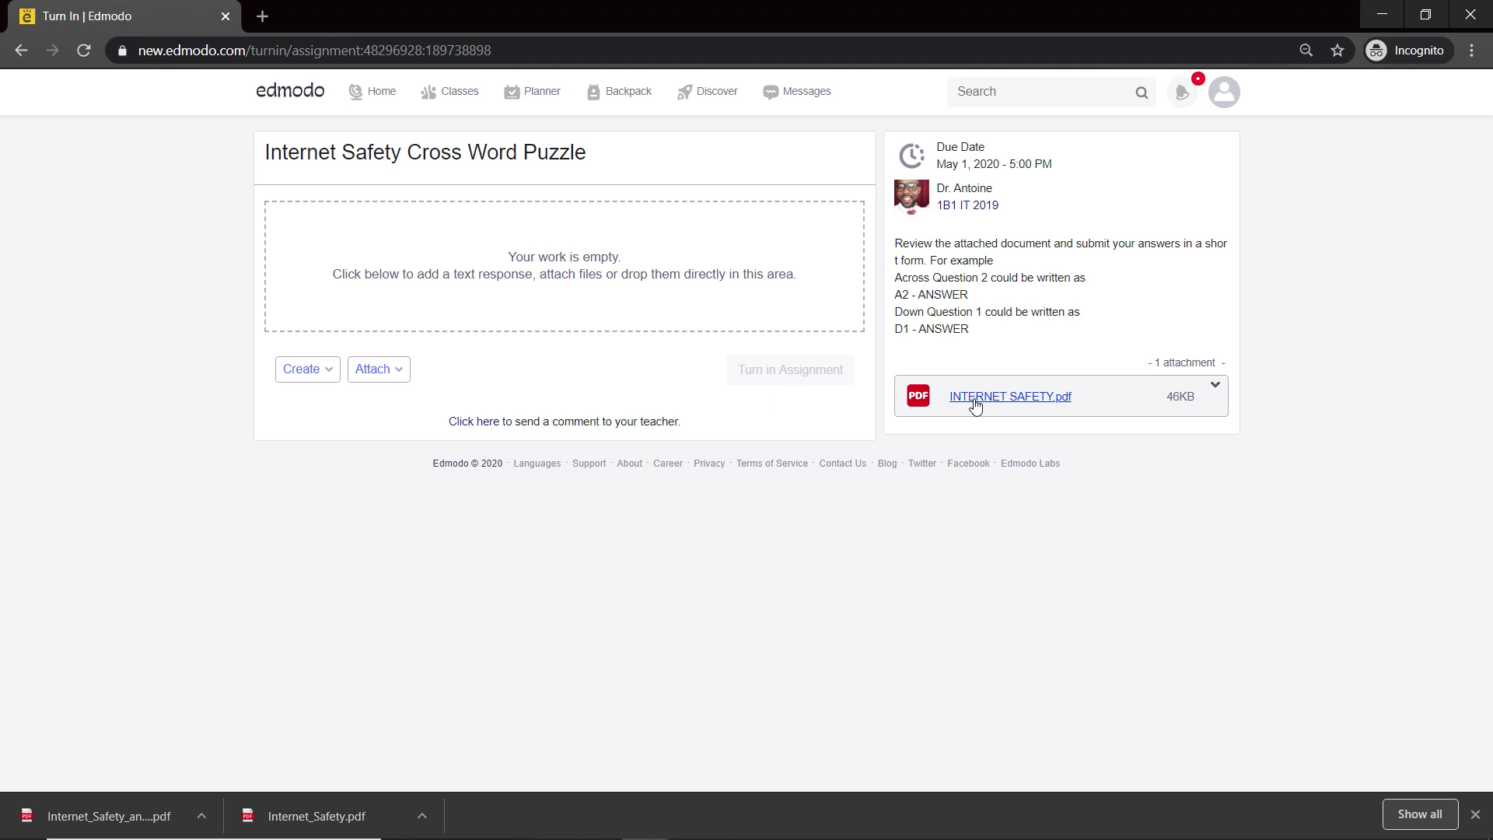
Create a text response for the assignment and enter "A2 - CPU" as its first line
mouse_move(956, 837)
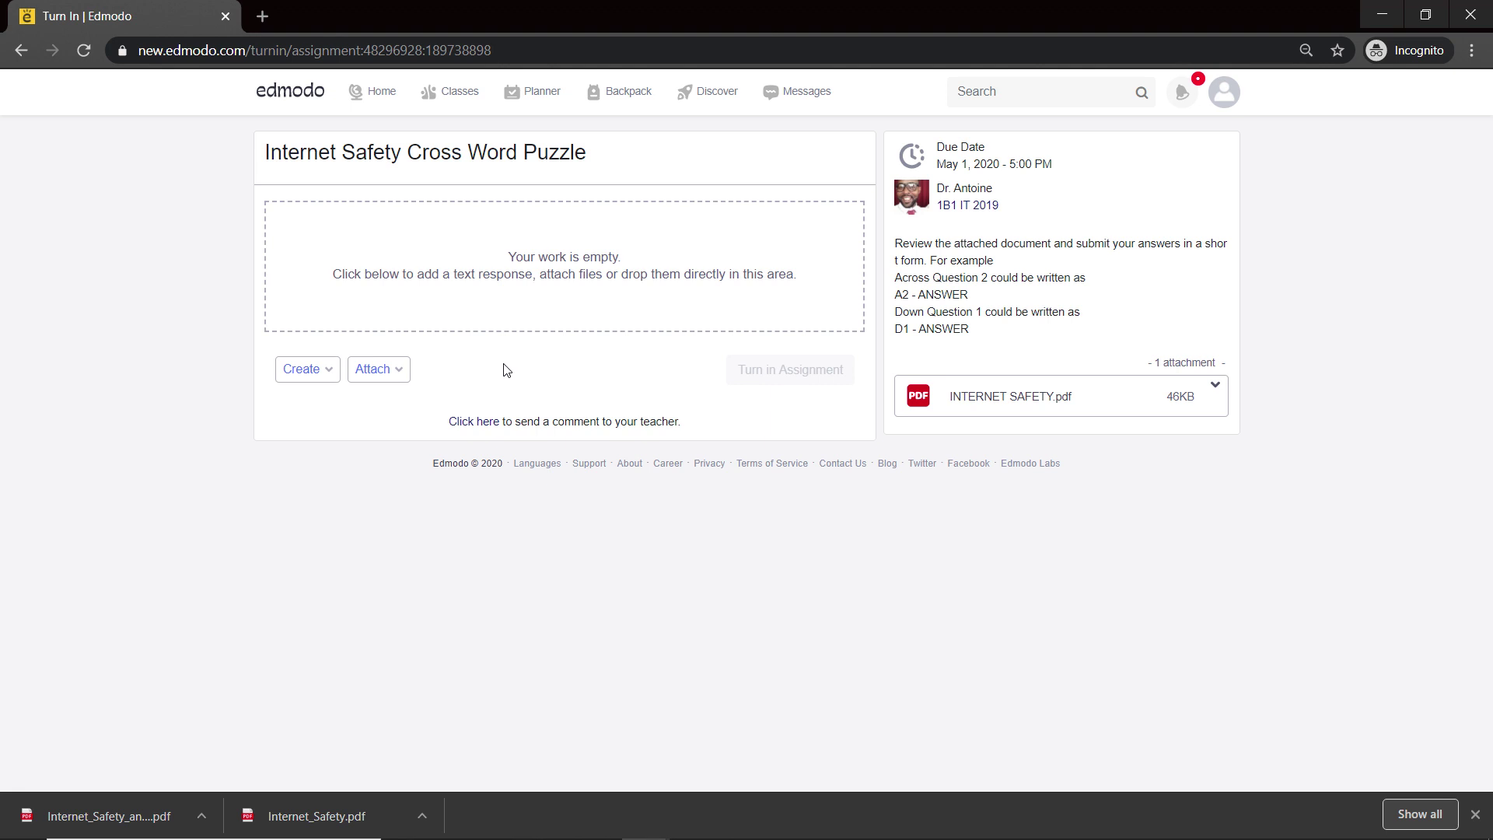
left_click(309, 381)
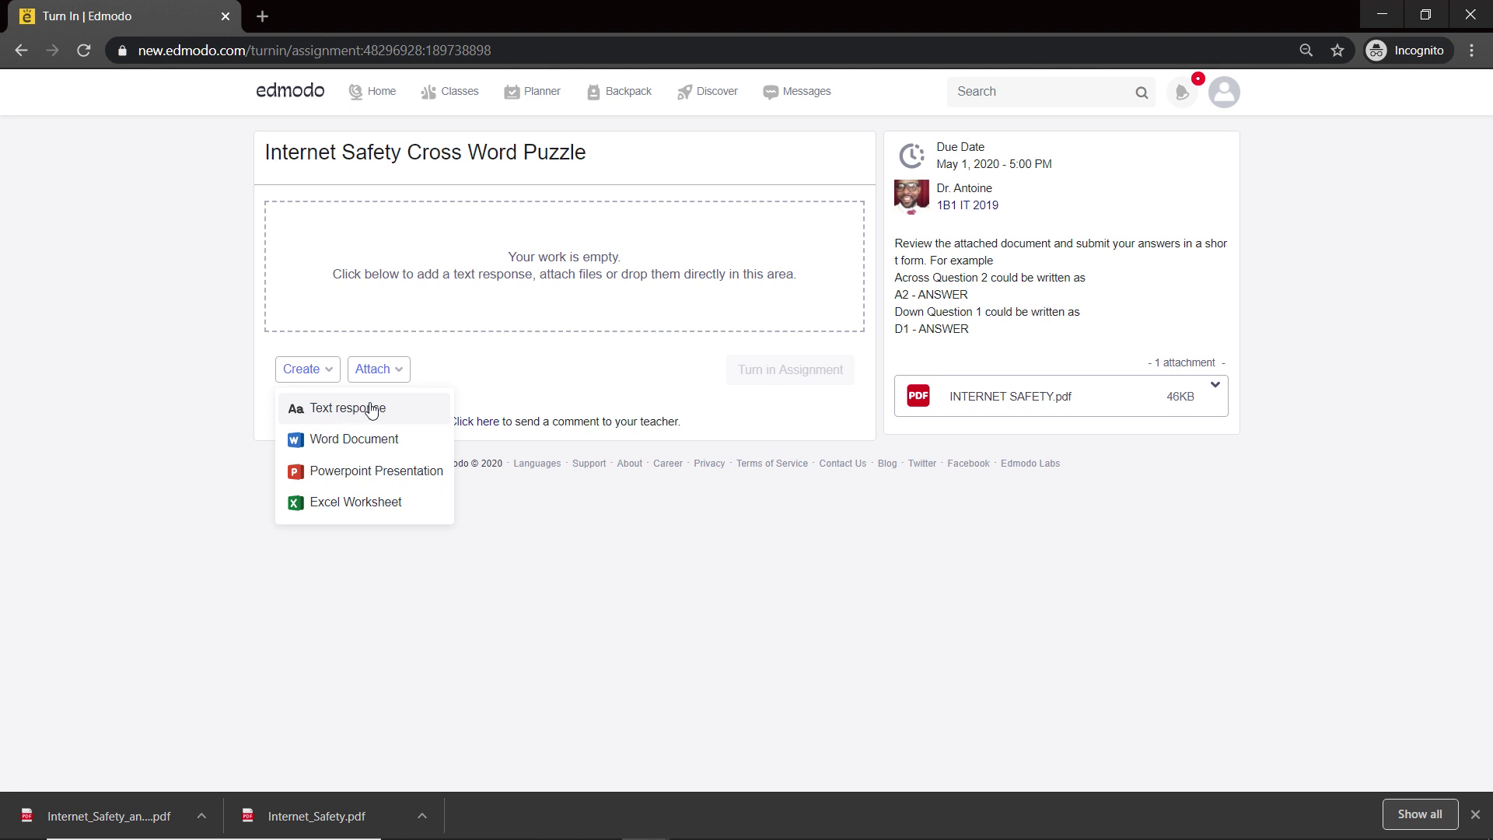
left_click(349, 409)
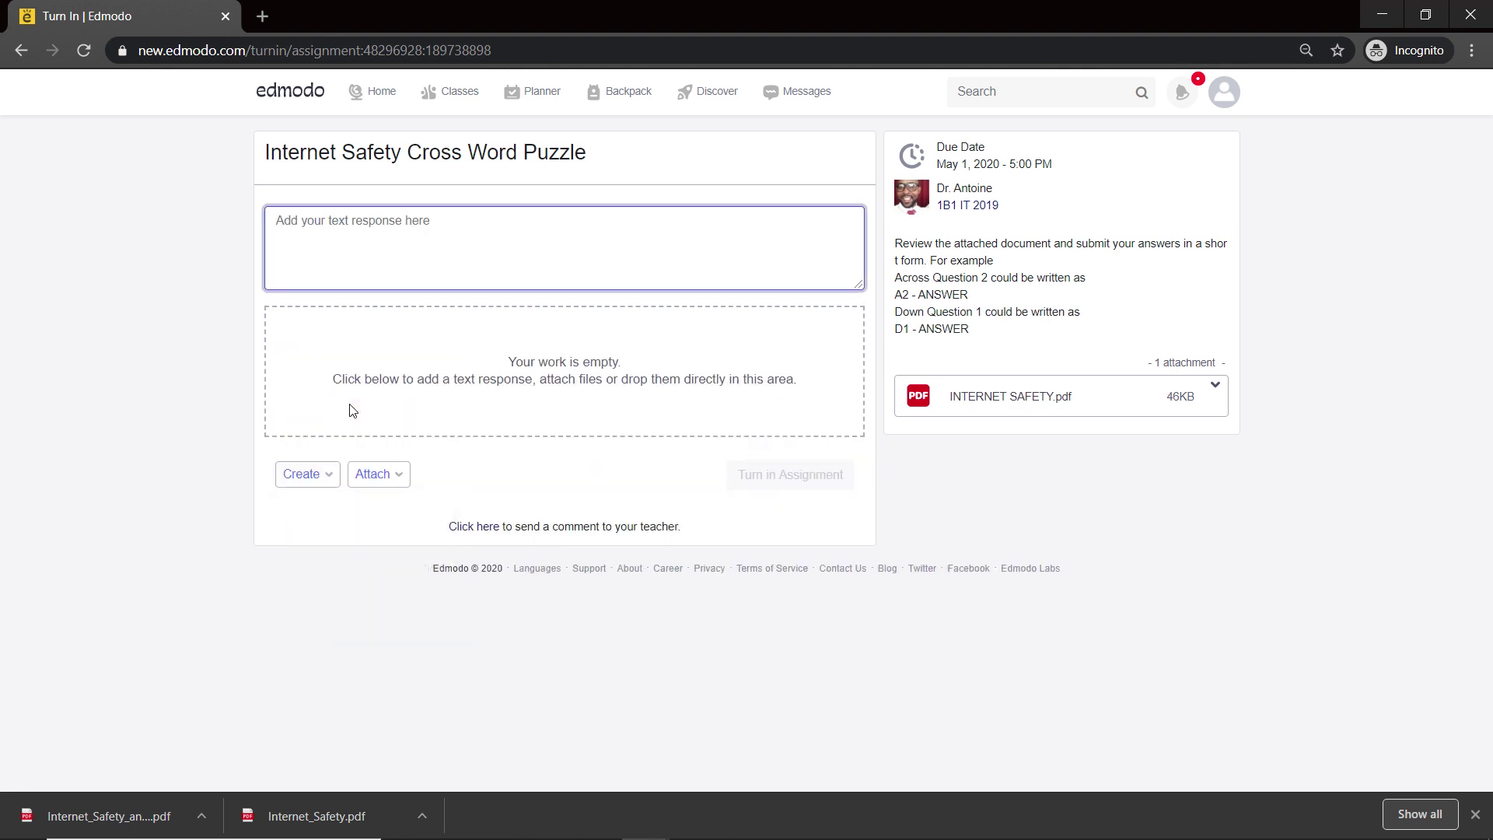
left_click(369, 252)
type("A")
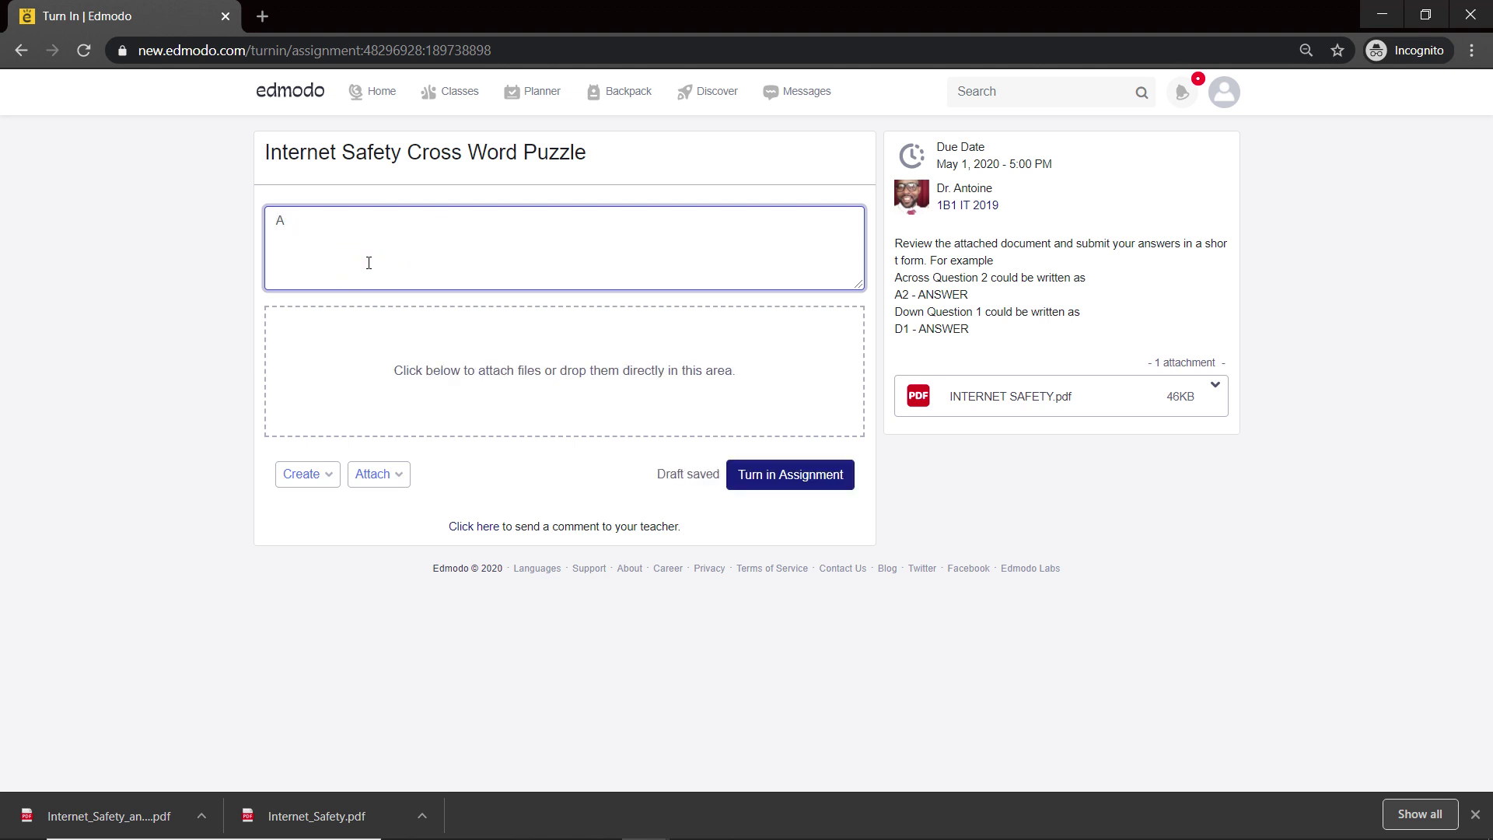
type("2")
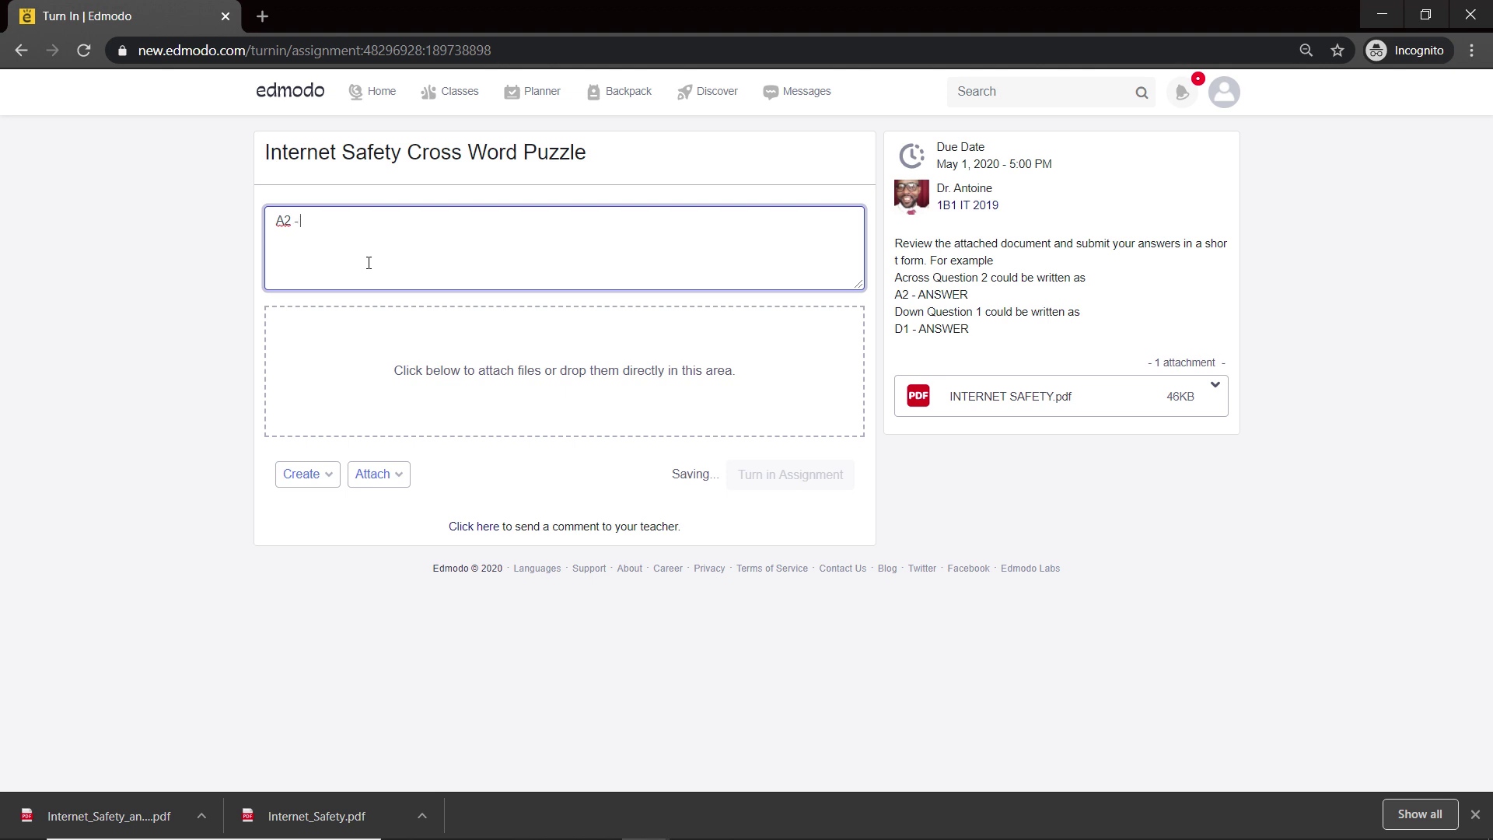
type(" -")
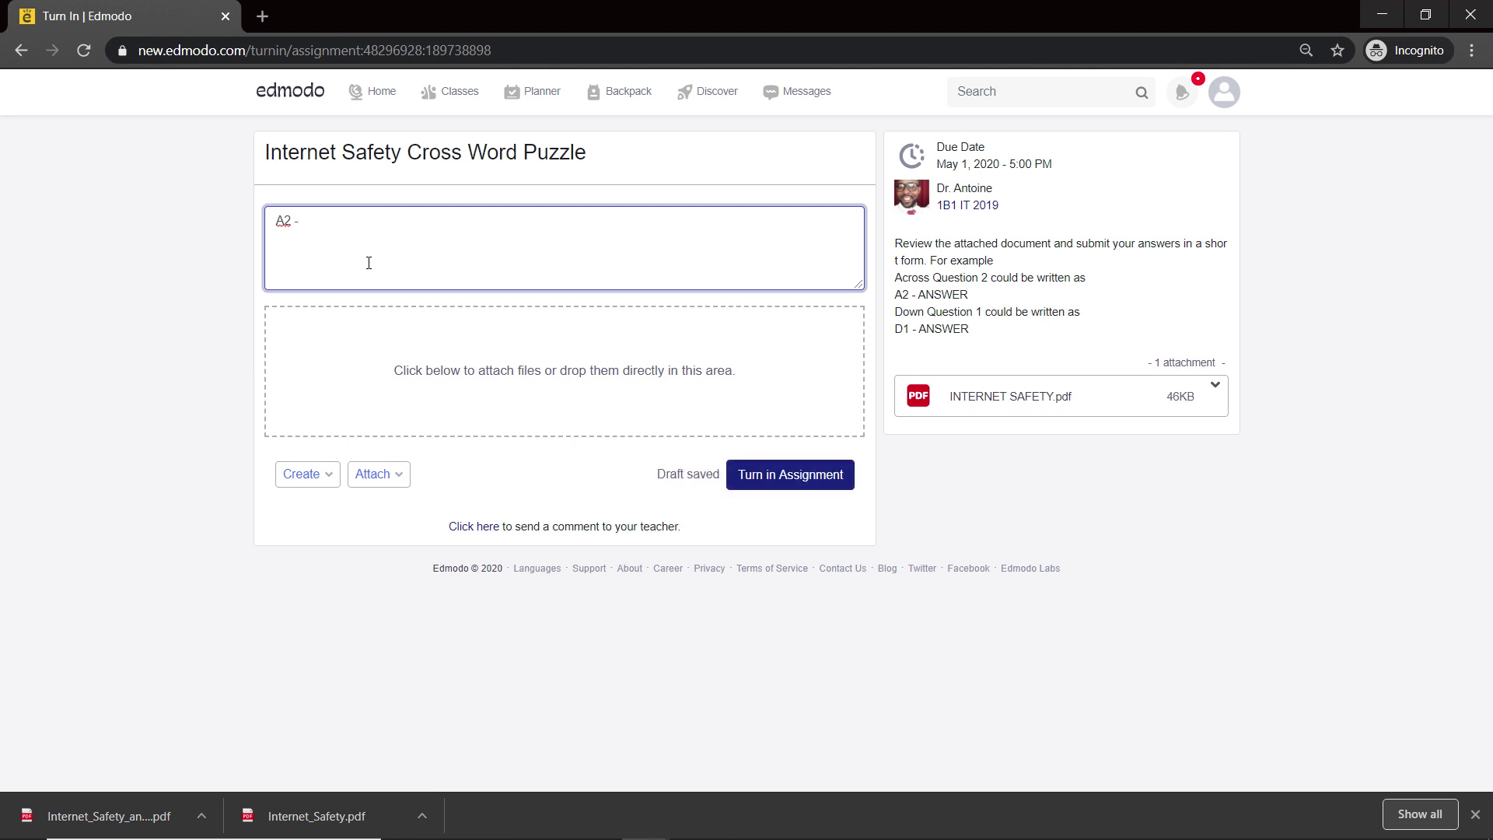
type(" CPU")
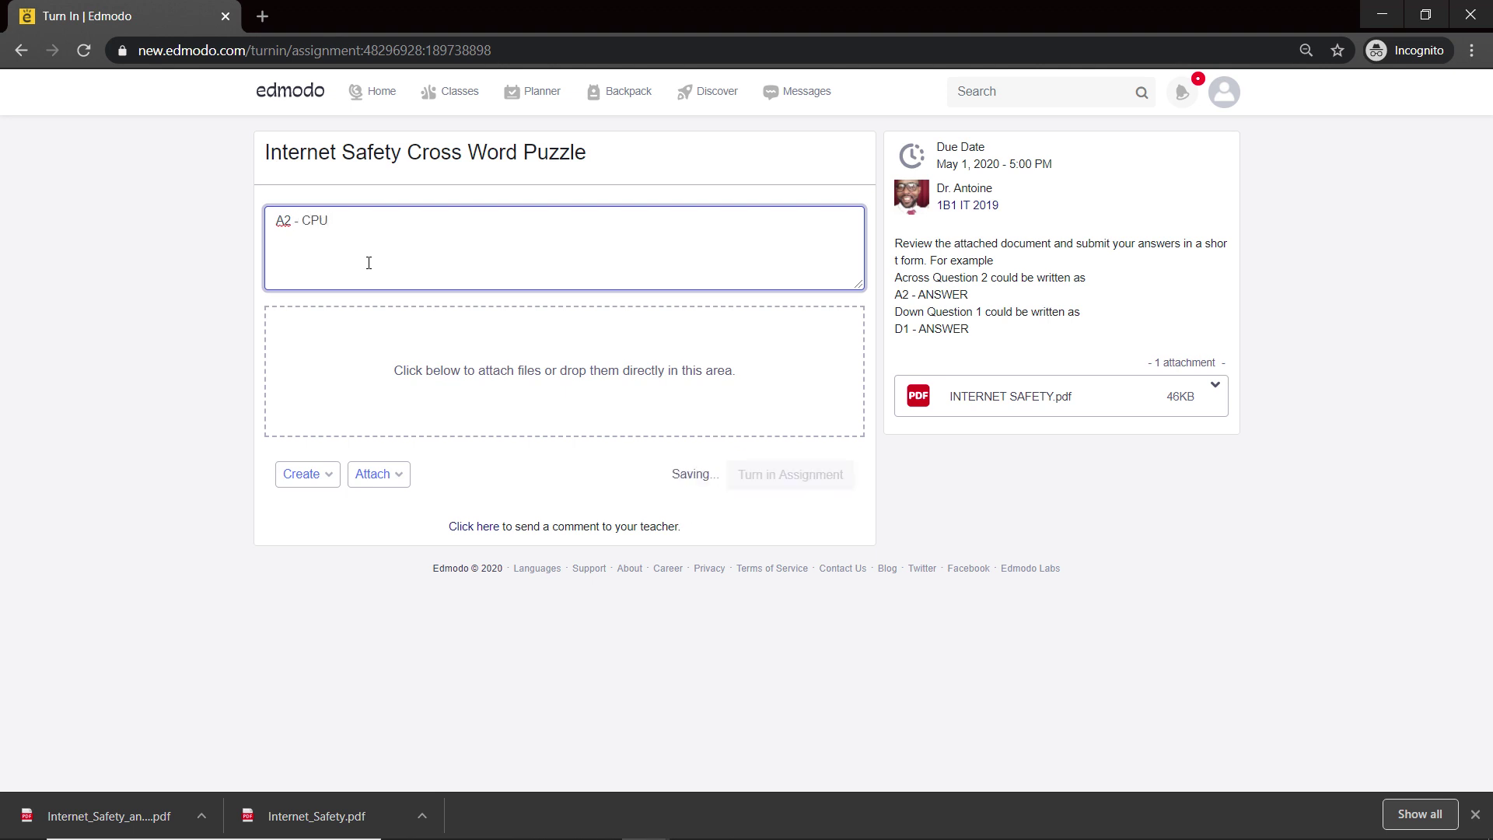
Add the answer "A5 - ALU" on a new line of the text response
key("Return")
type("A")
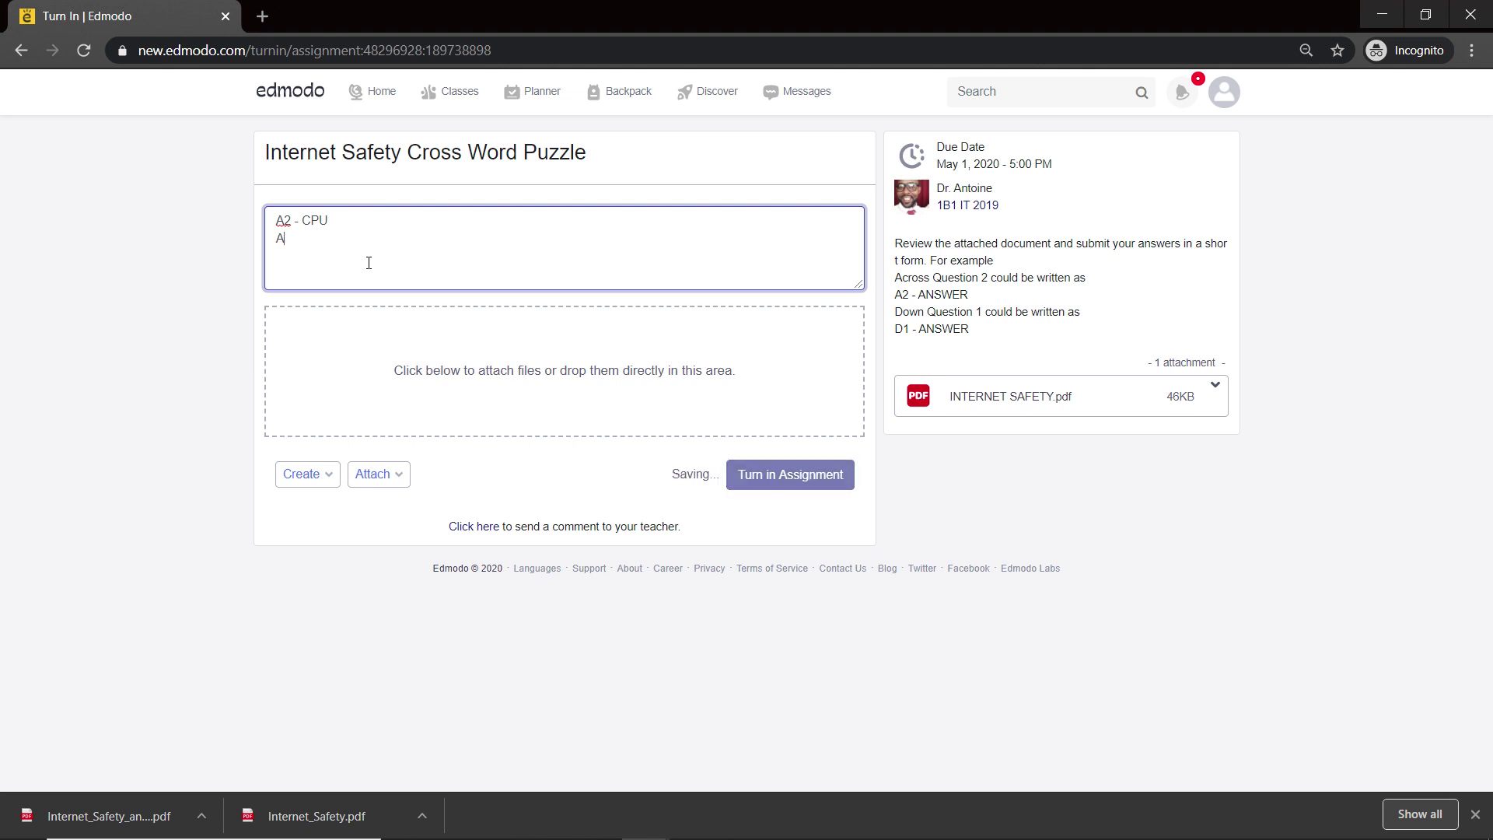
type("5 -")
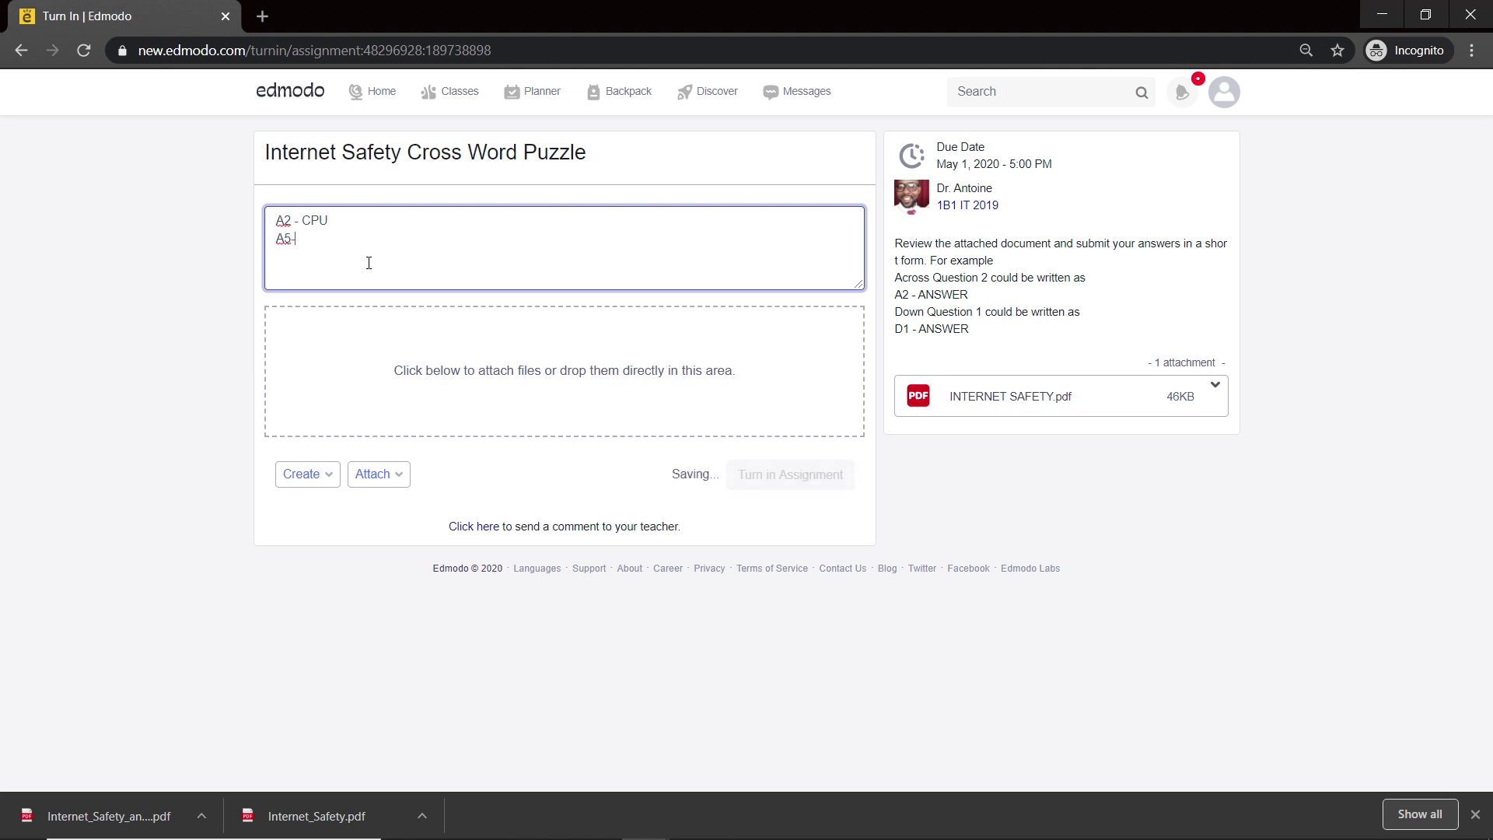
key("BackSpace")
key("BackSpace")
type("ALU")
Add the down answer "D1 - Microsoft" after a blank line in the text response
key("Return")
key("Return")
type("D1 - M")
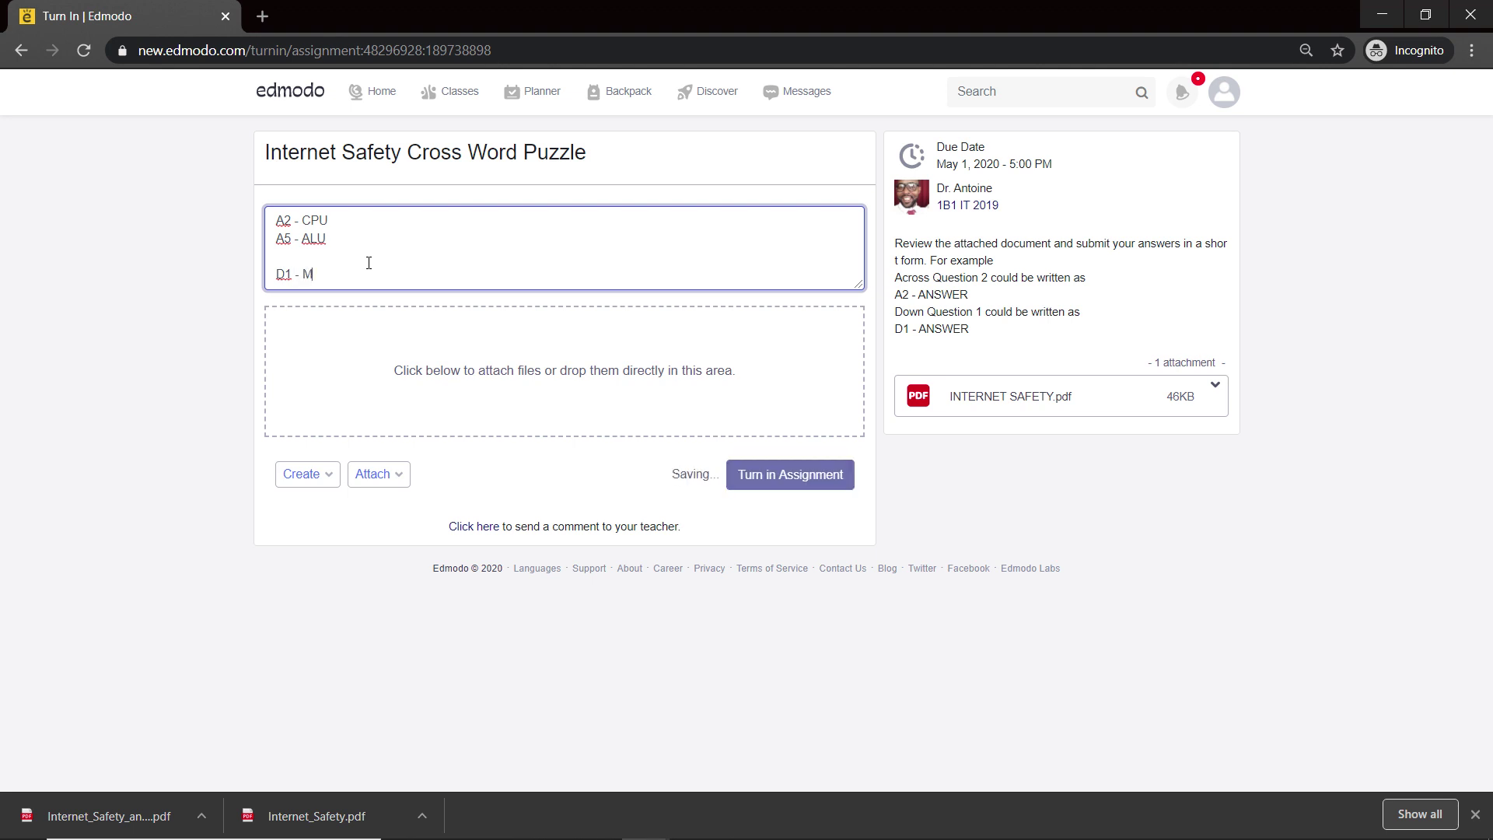
type("icrosoft")
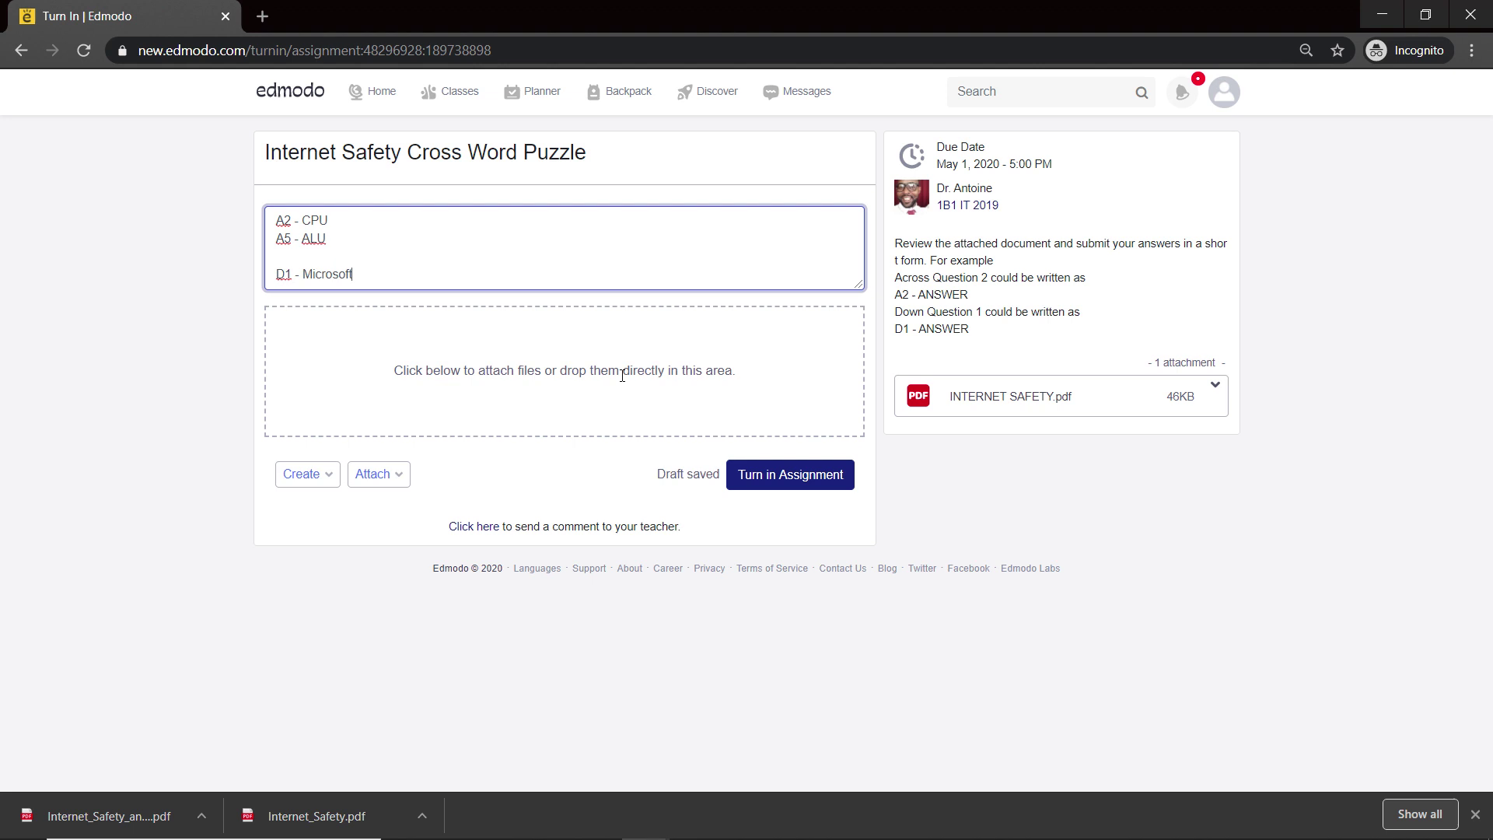
Turn in the Internet Safety Cross Word Puzzle assignment with the entered text response and confirm the submission
left_click(320, 476)
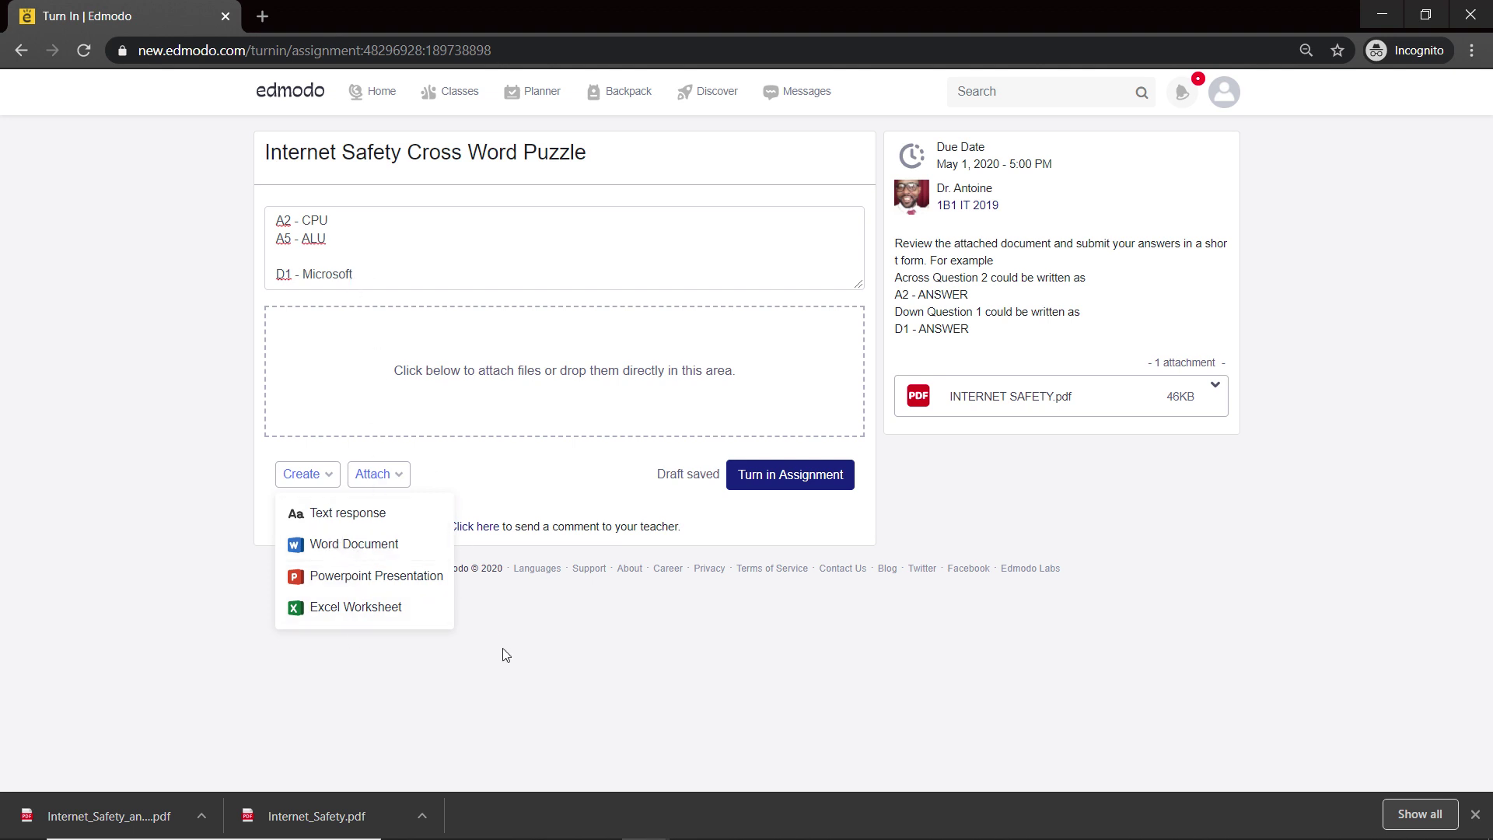
left_click(593, 261)
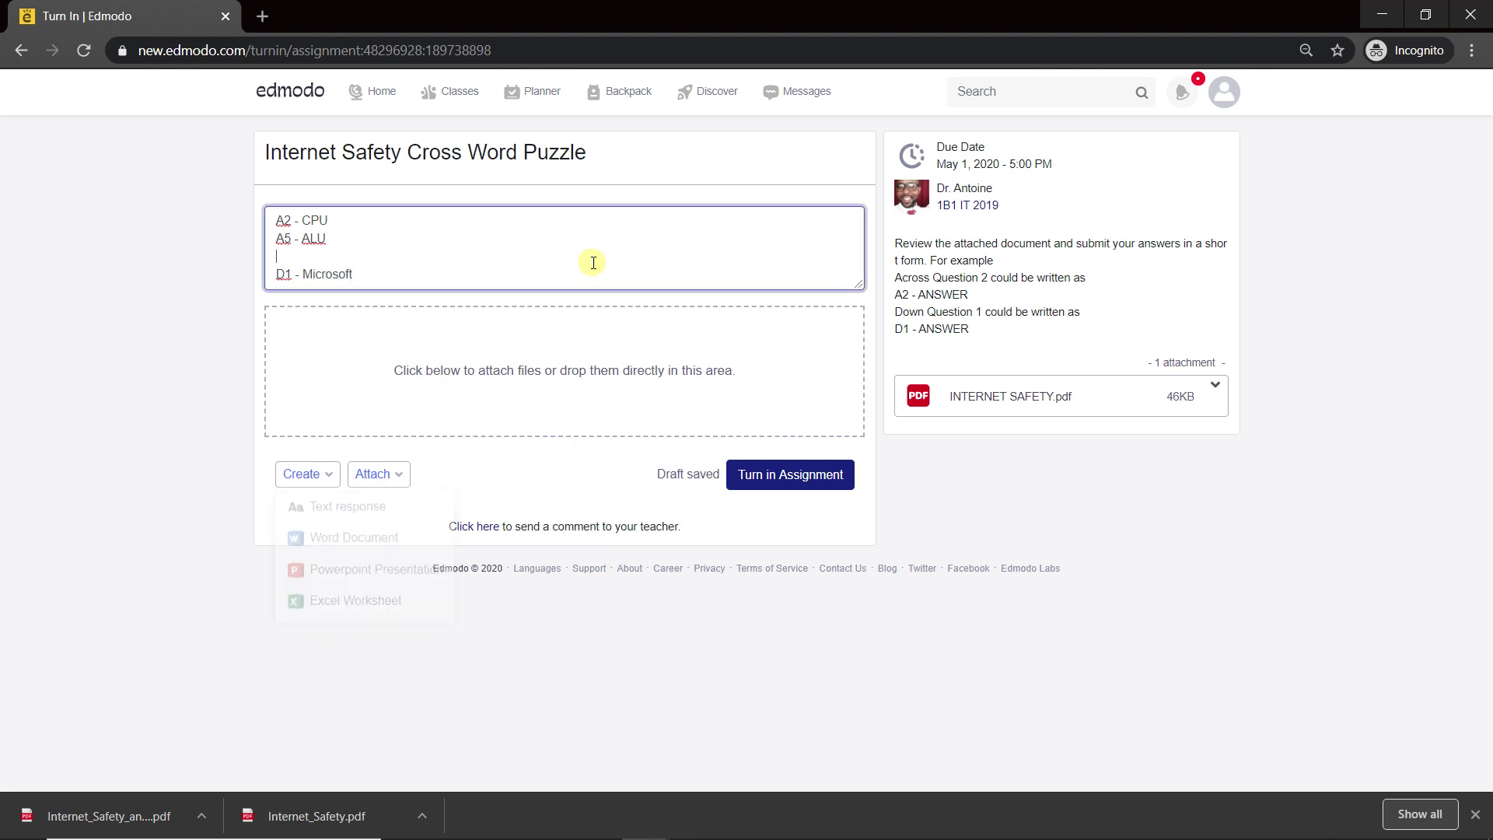
left_click(779, 484)
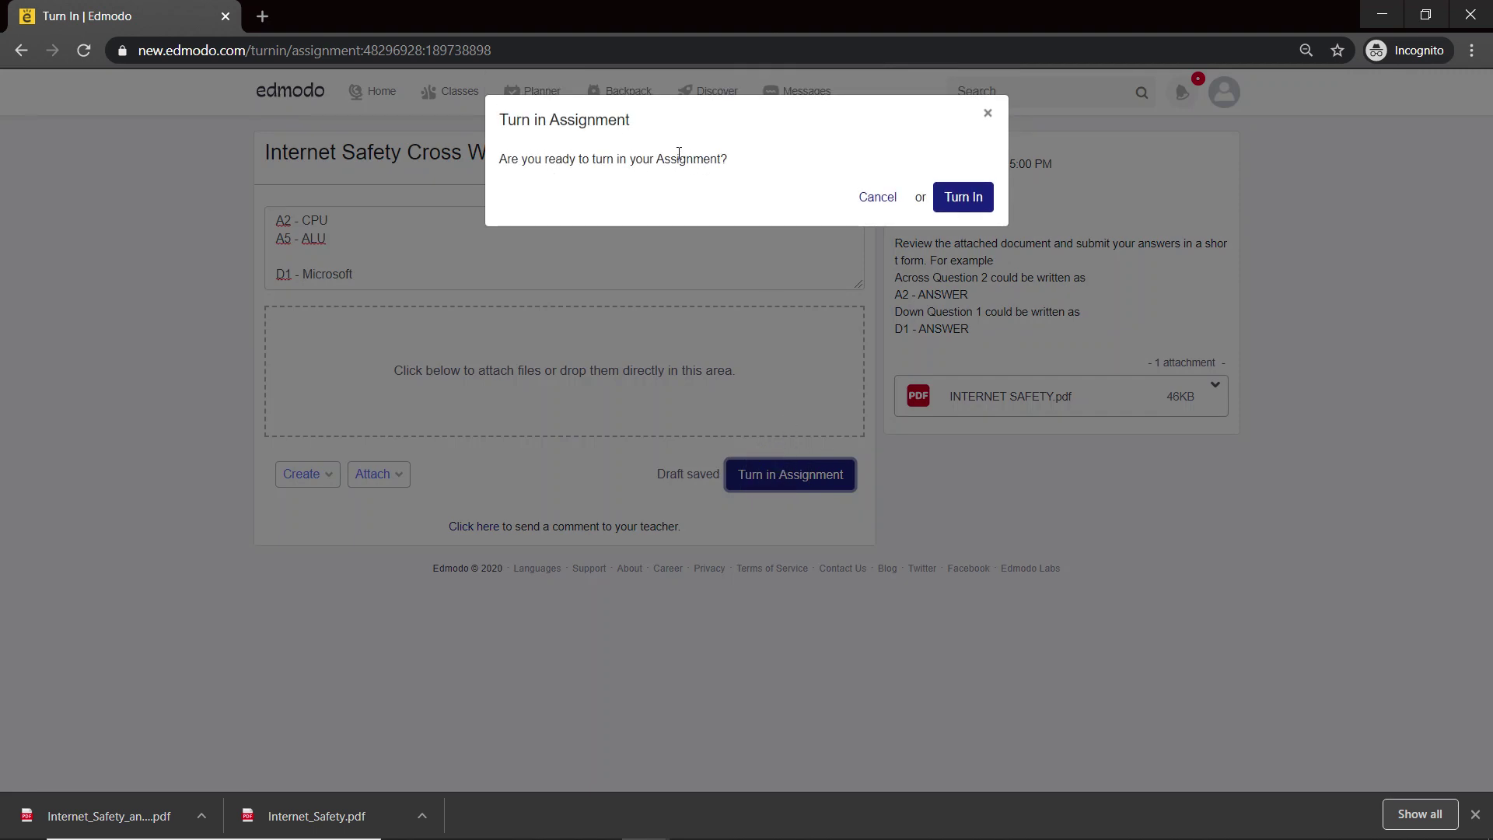
left_click(965, 196)
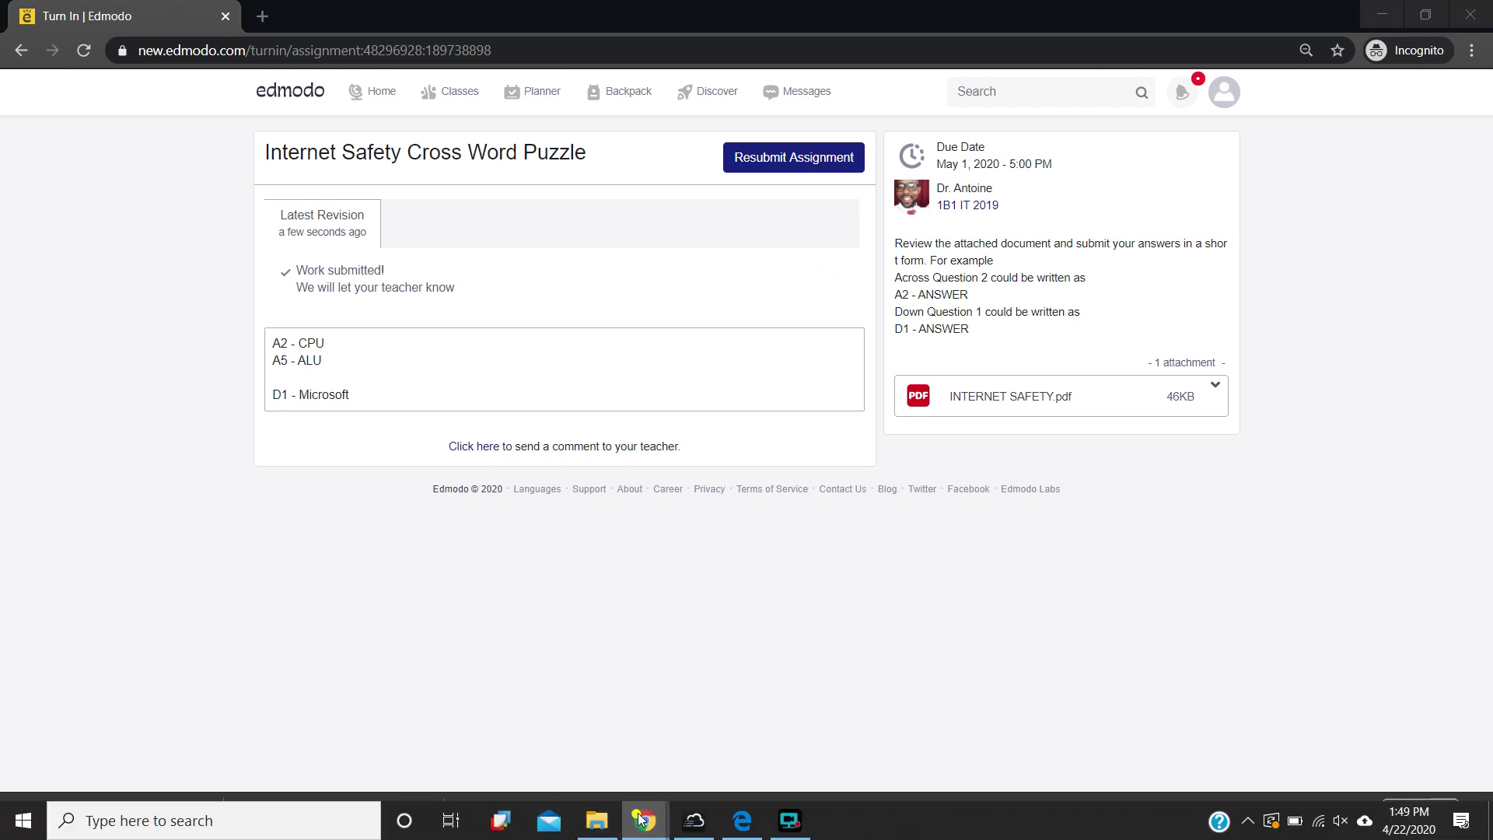
Switch to the teacher's Edmodo window and open the student's Internet Safety Cross Word Puzzle submission from the notifications
mouse_move(644, 821)
left_click(595, 763)
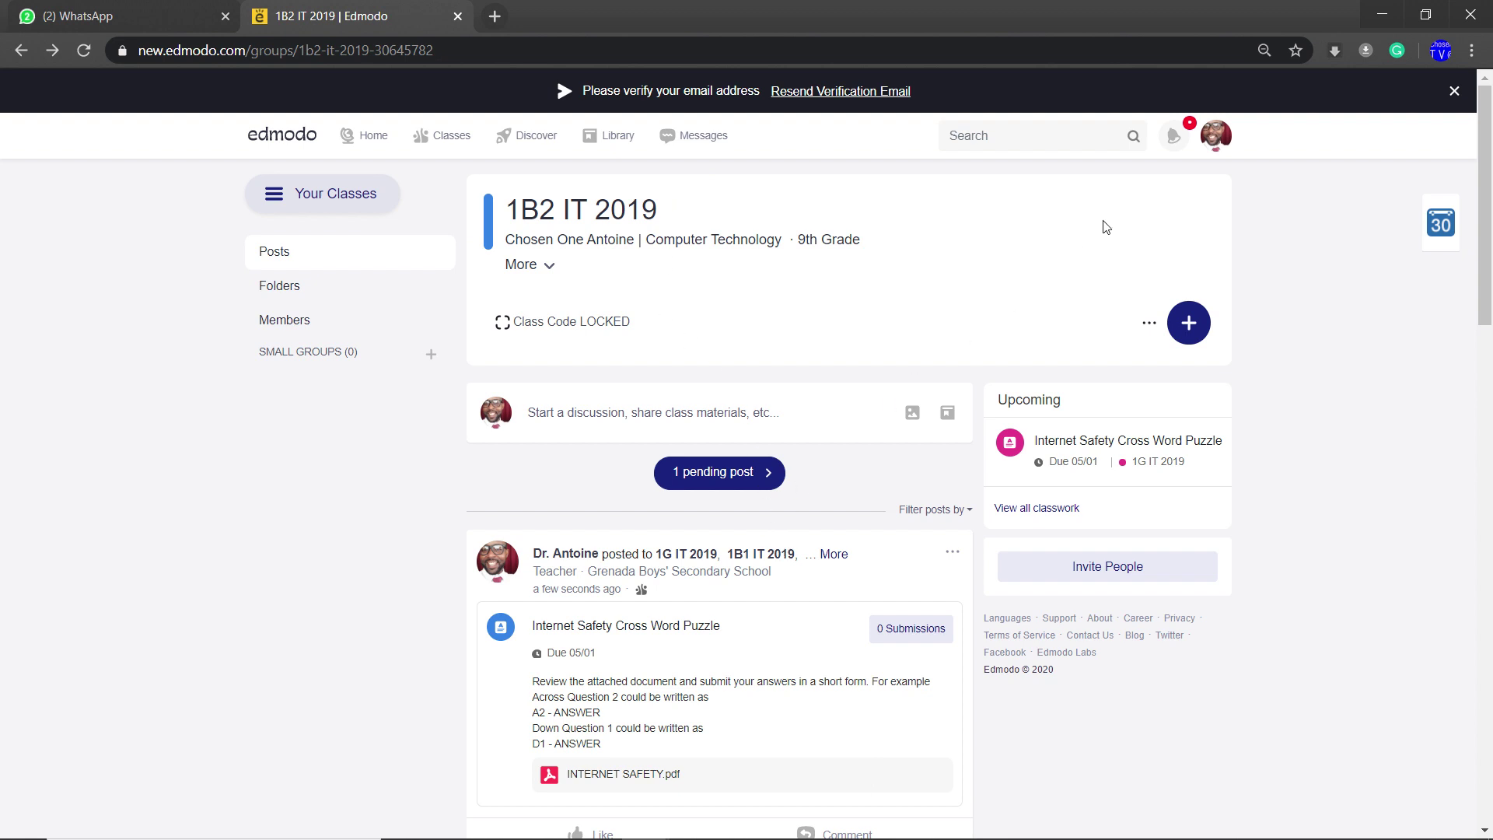
left_click(1190, 124)
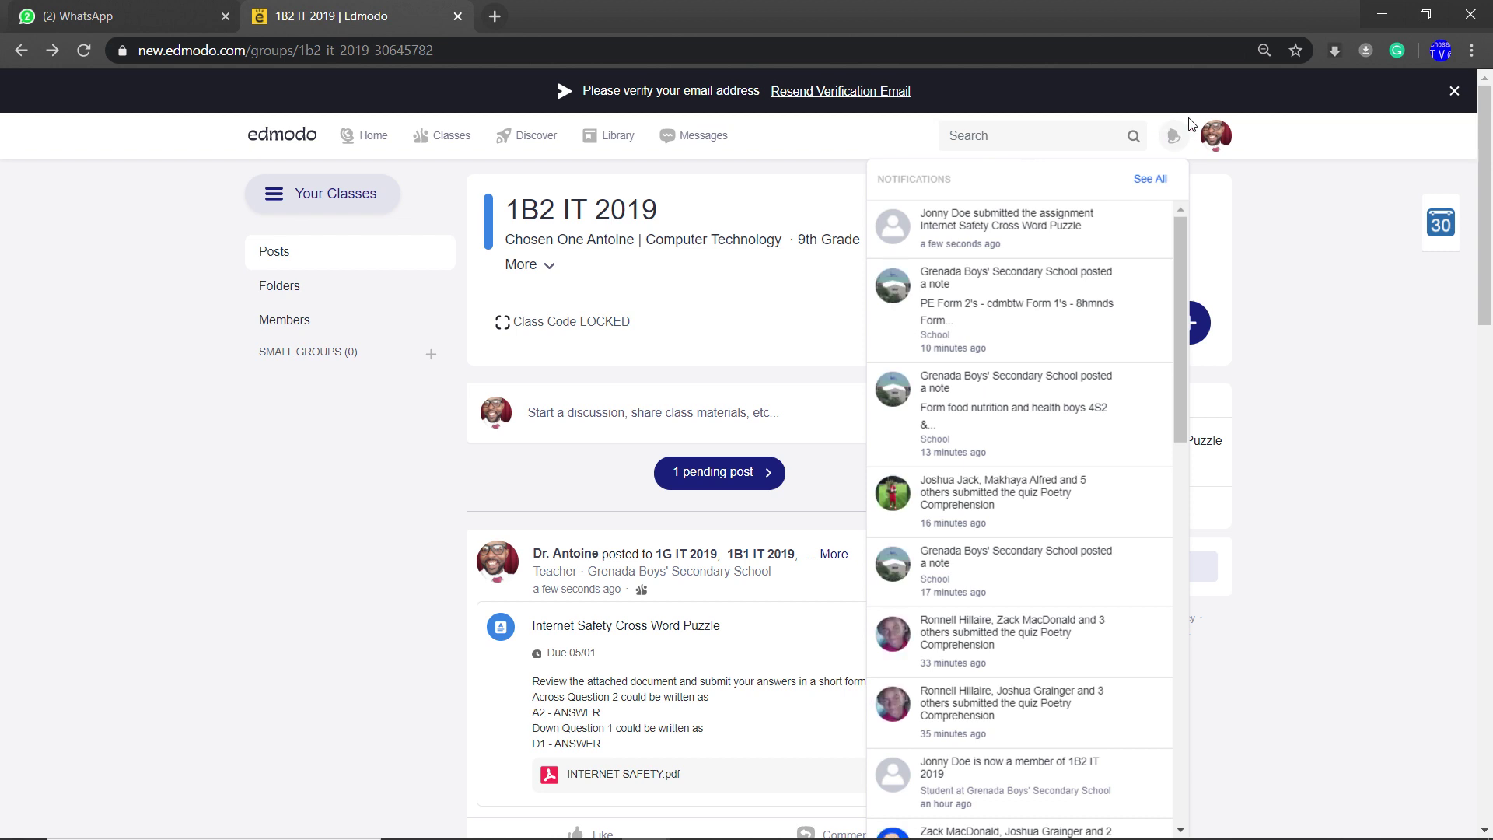
left_click(1079, 237)
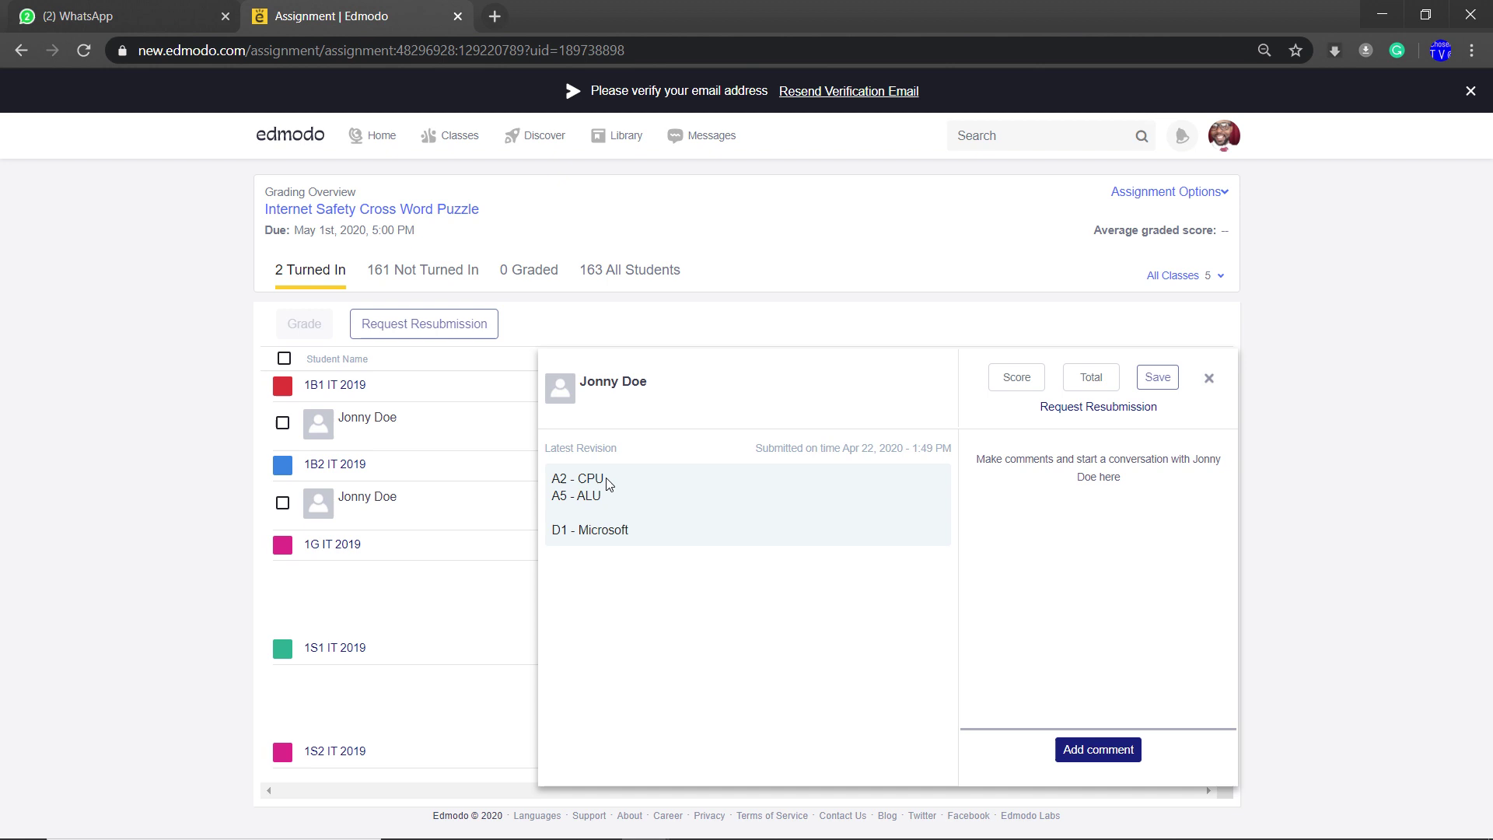
Grade the student's submission with a score of 3 out of a total of 10 and save it
left_click(1018, 387)
type("3")
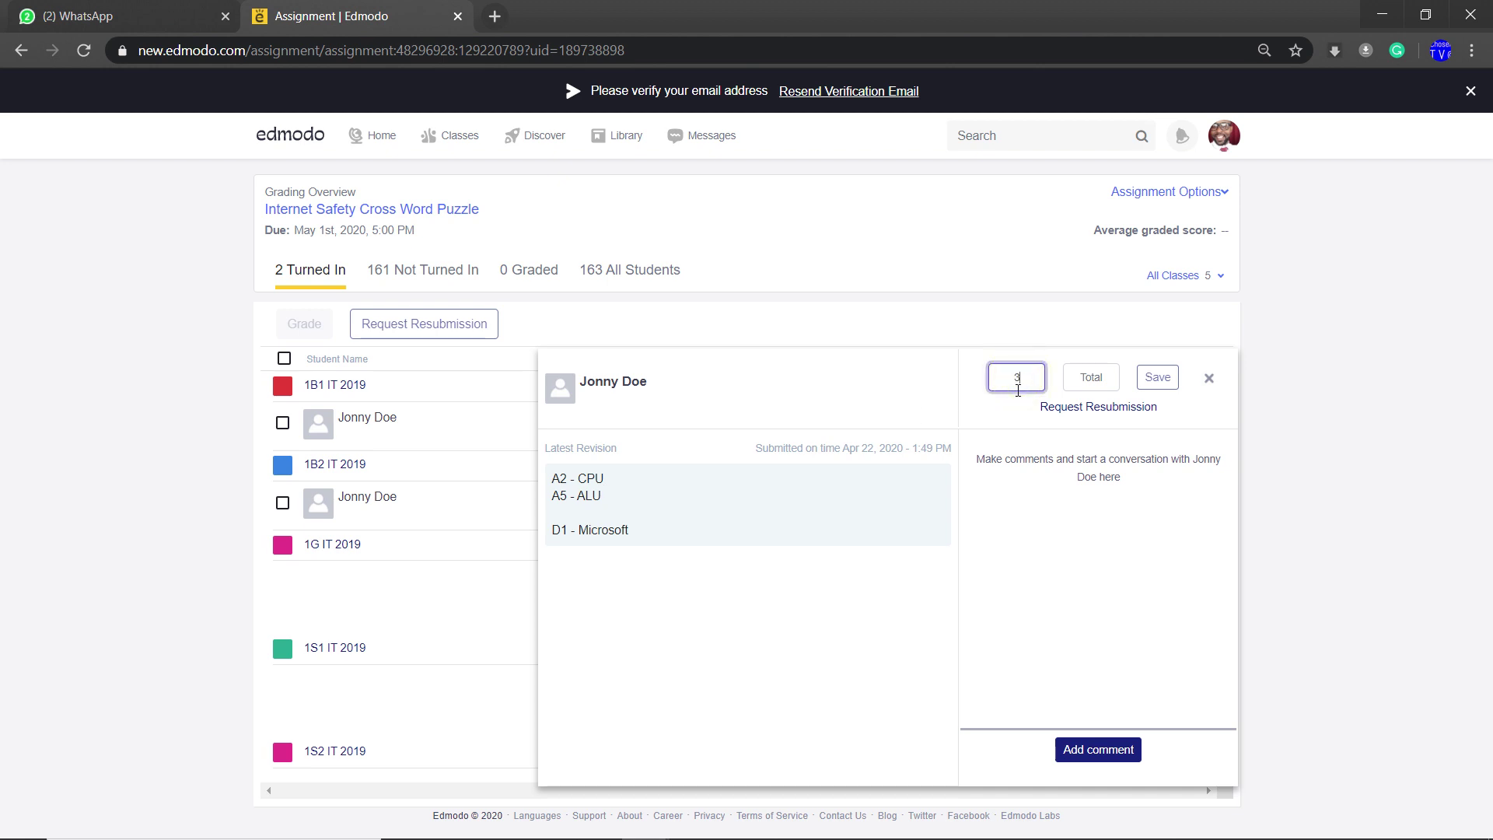
left_click(1093, 378)
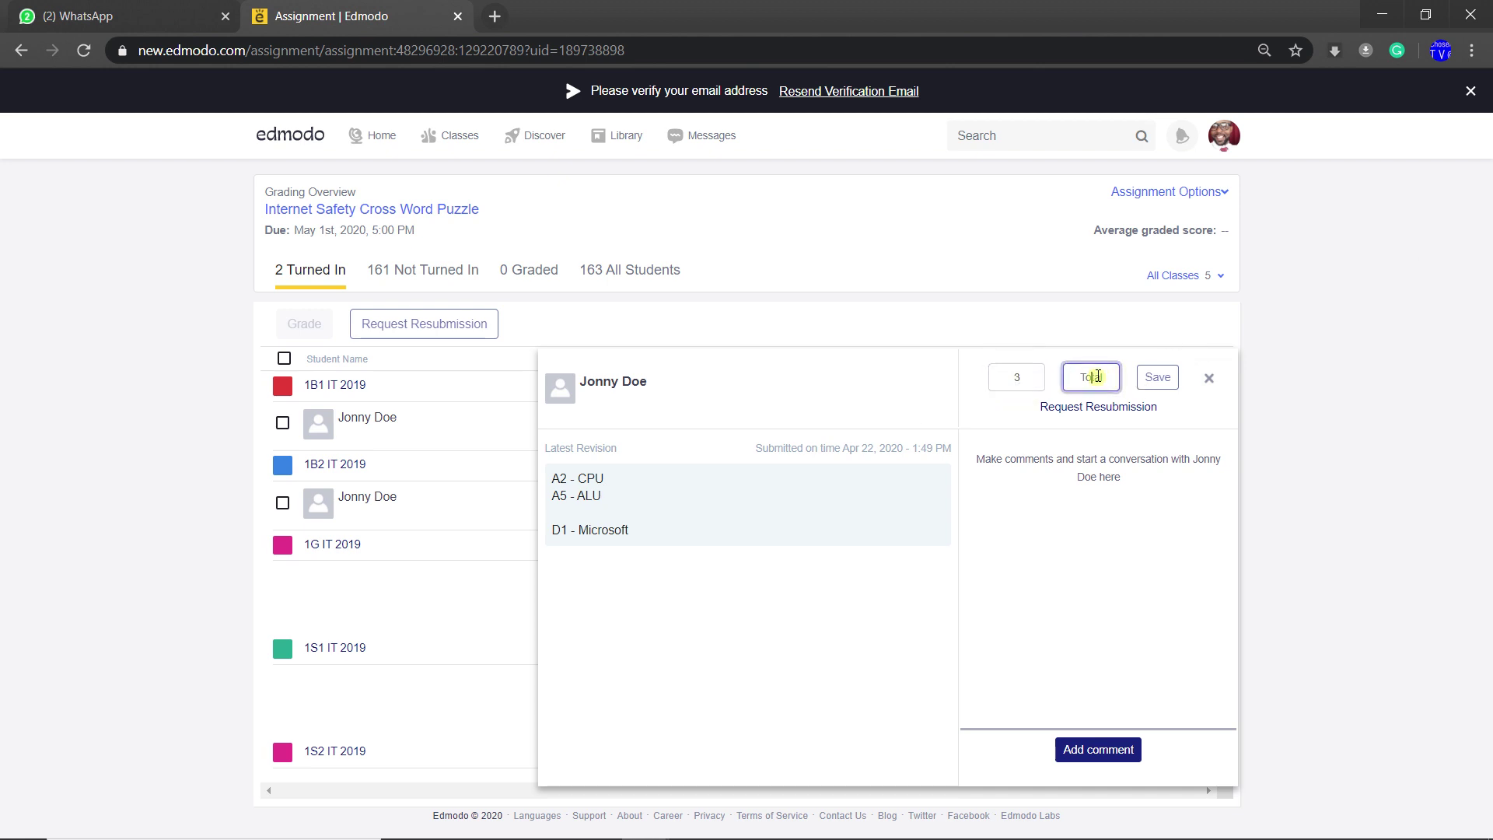
type("10")
left_click(1156, 379)
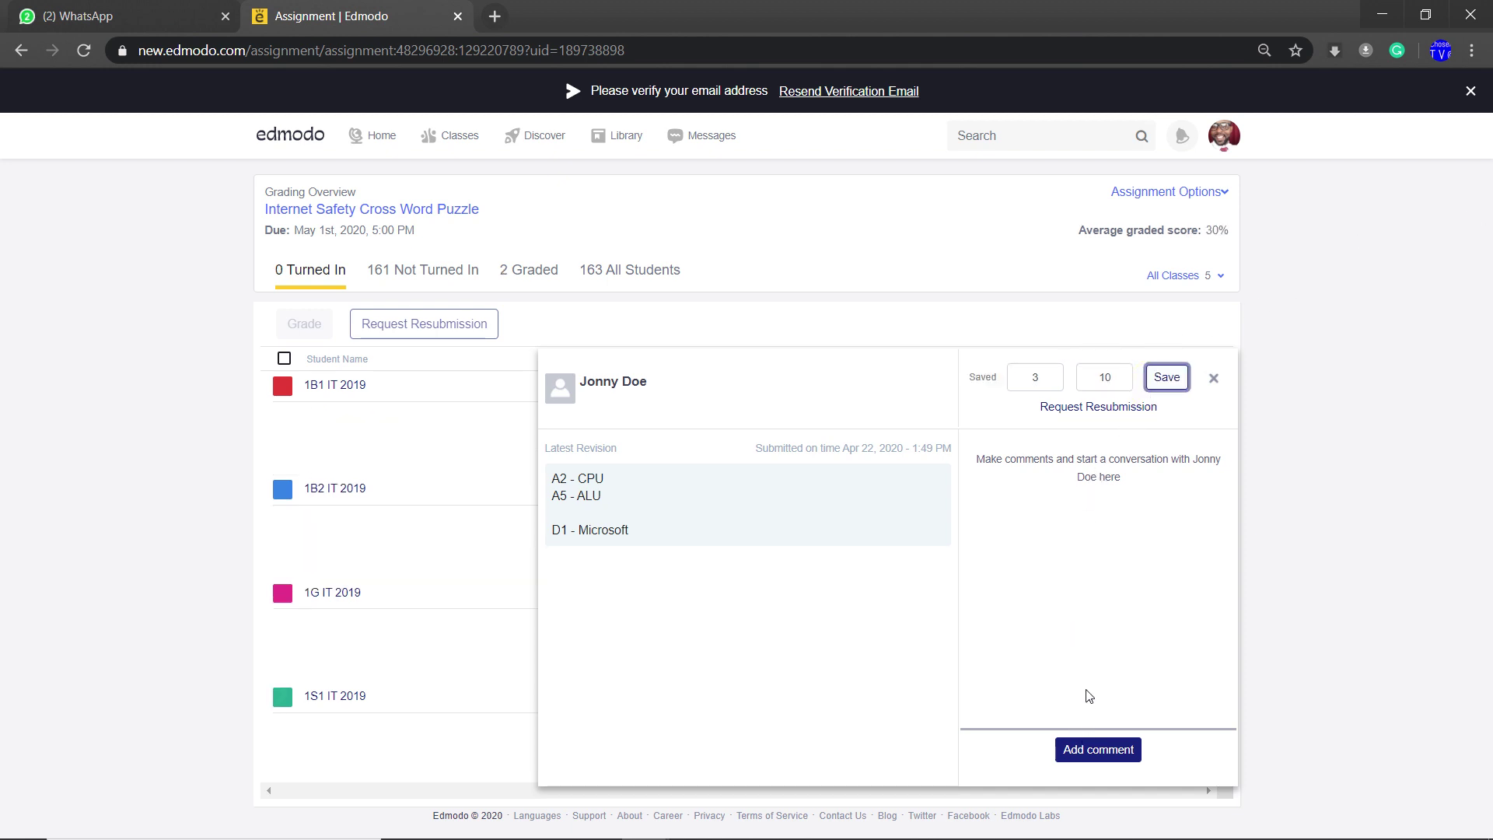
Post a comment telling the student by first name "you could have done all the questions", and save the grade again
left_click(1100, 749)
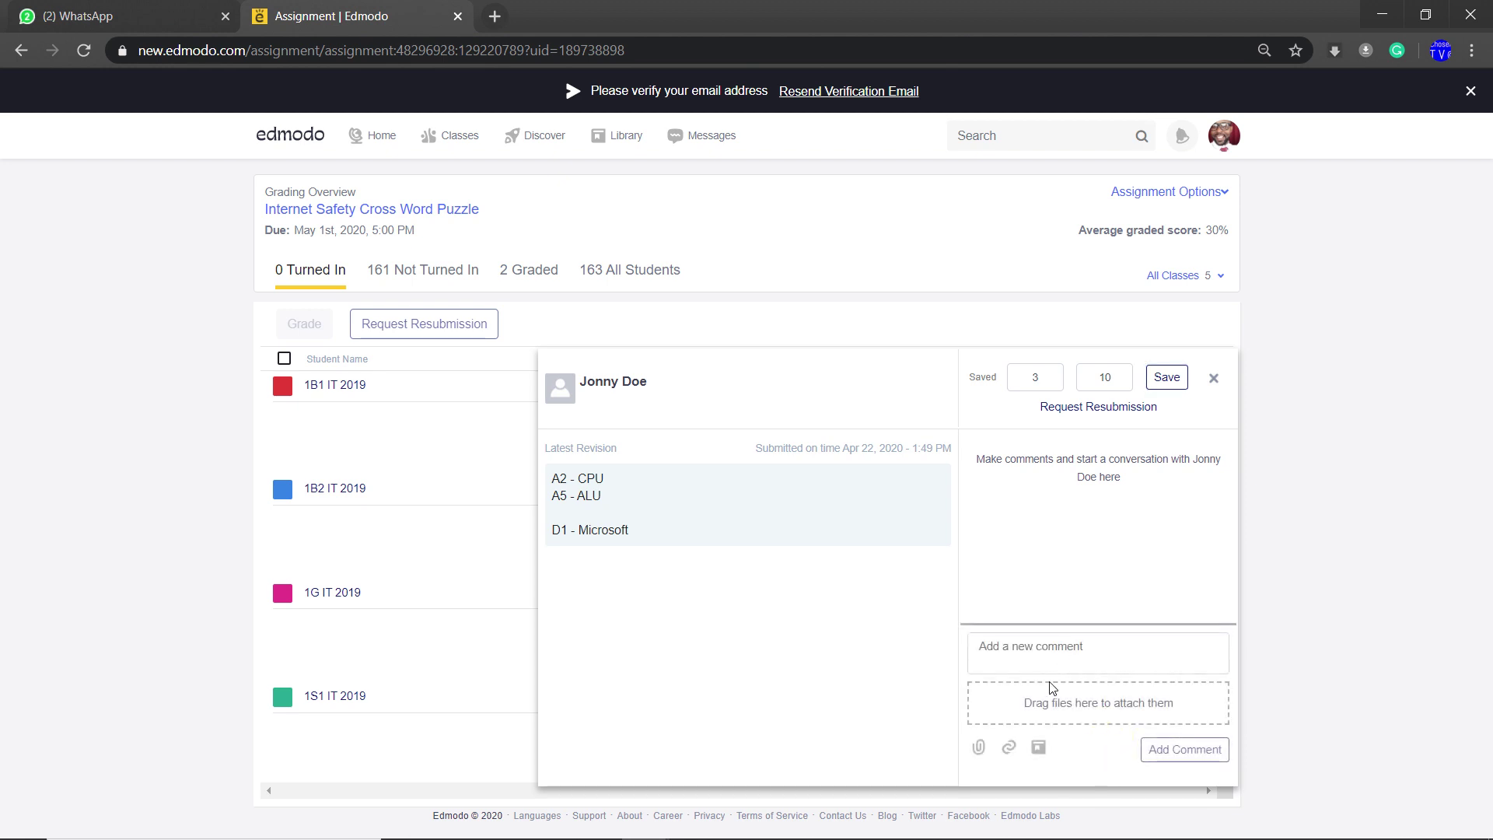
left_click(1063, 650)
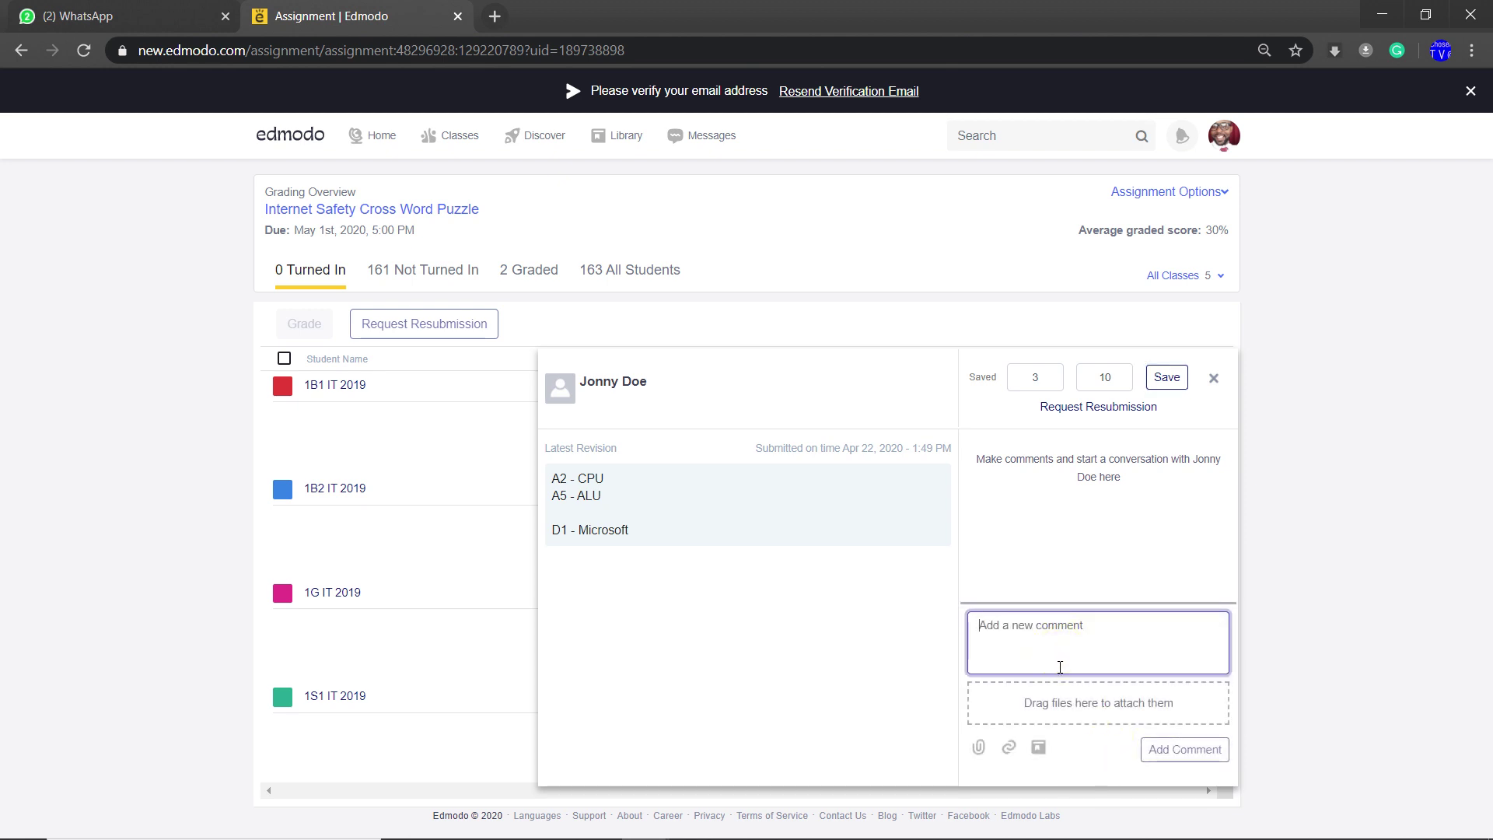
type("Jonny you could have done")
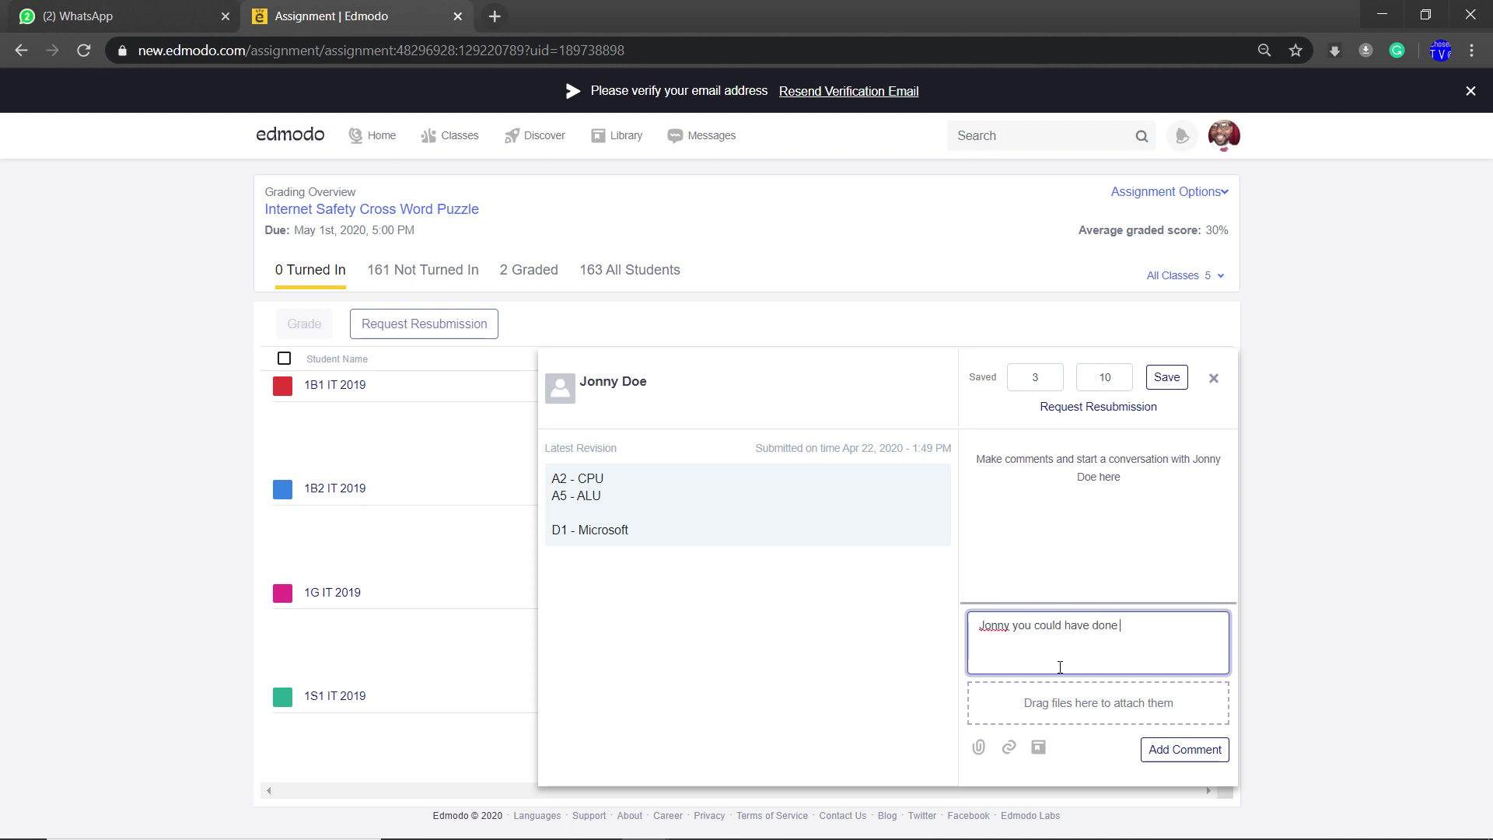
type("all the questions")
left_click(1172, 749)
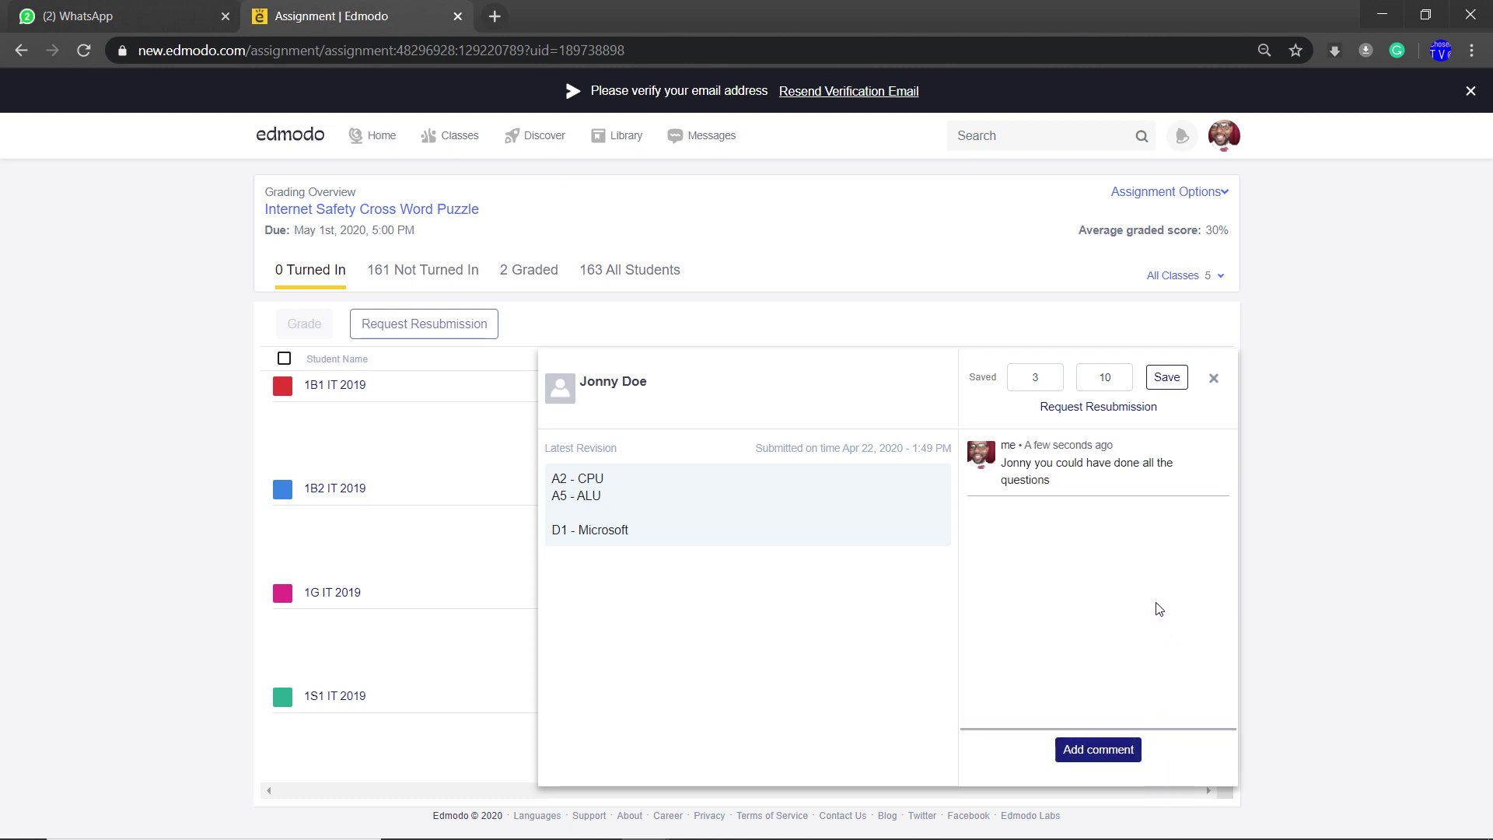
left_click(1164, 379)
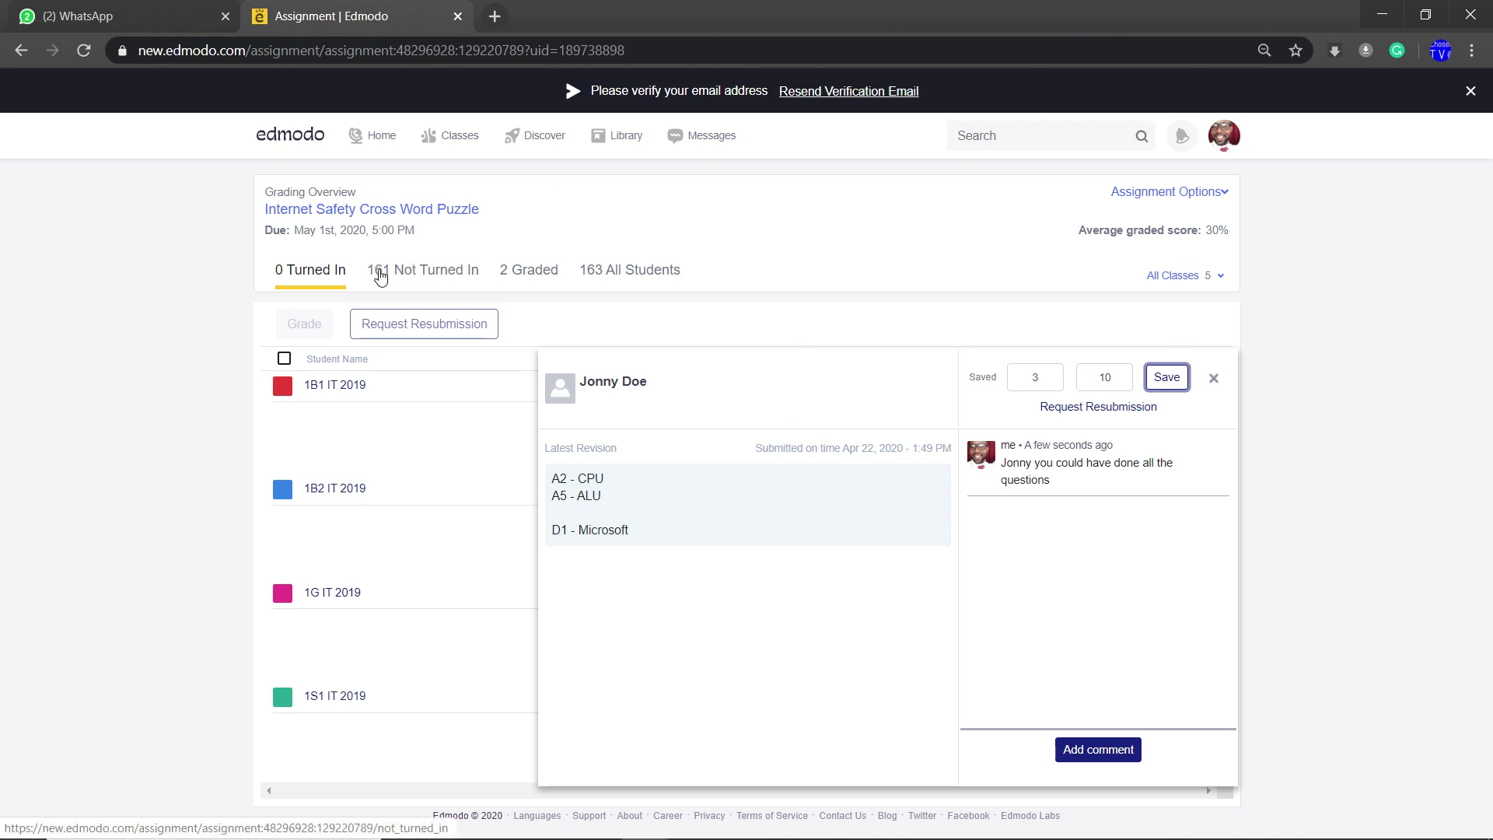
Examine the not-turned-in, graded and all-students lists of the puzzle assignment, as well as its assignment options
left_click(428, 272)
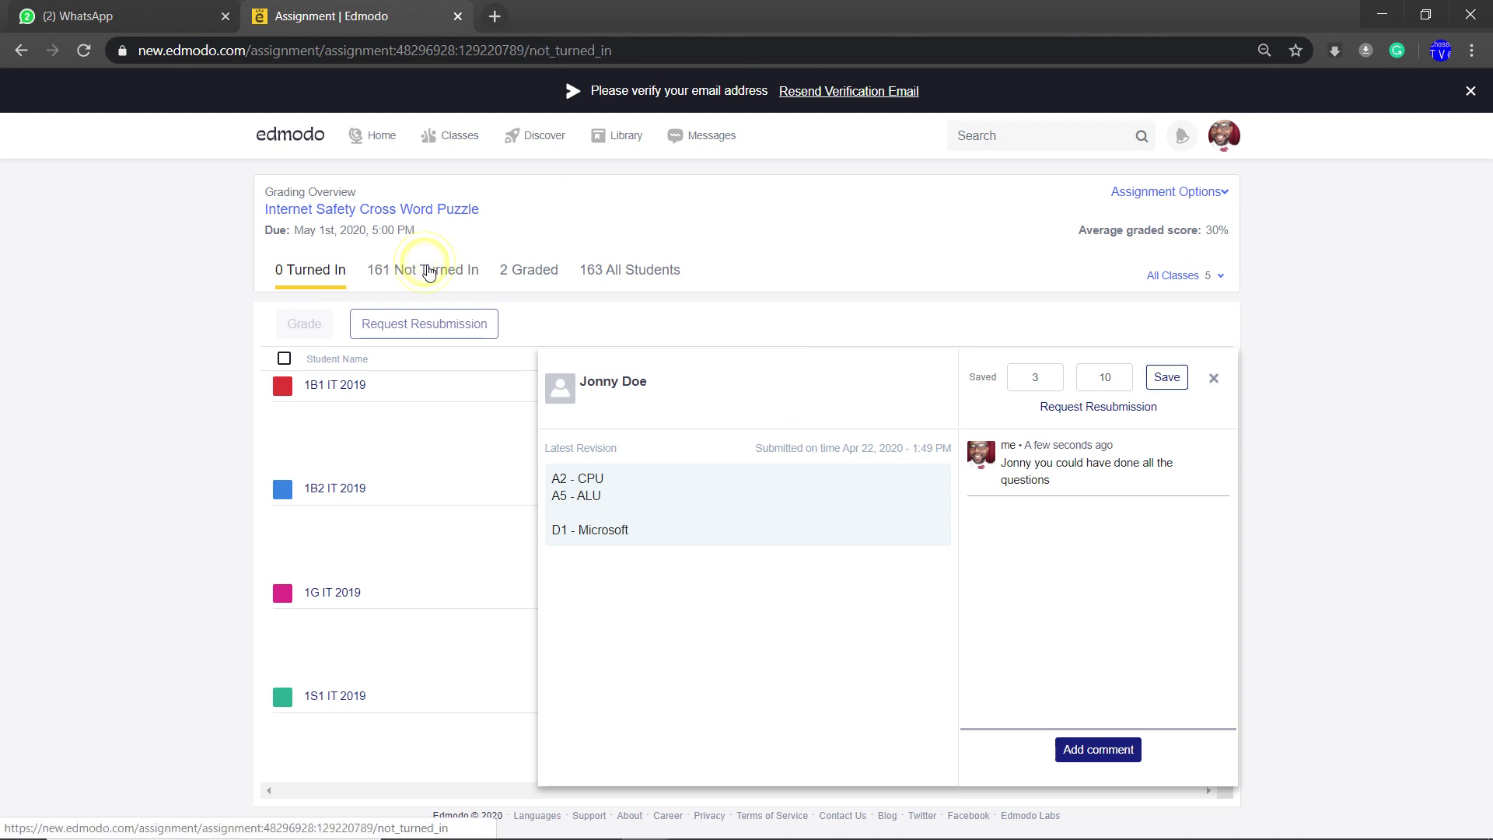
left_click(513, 280)
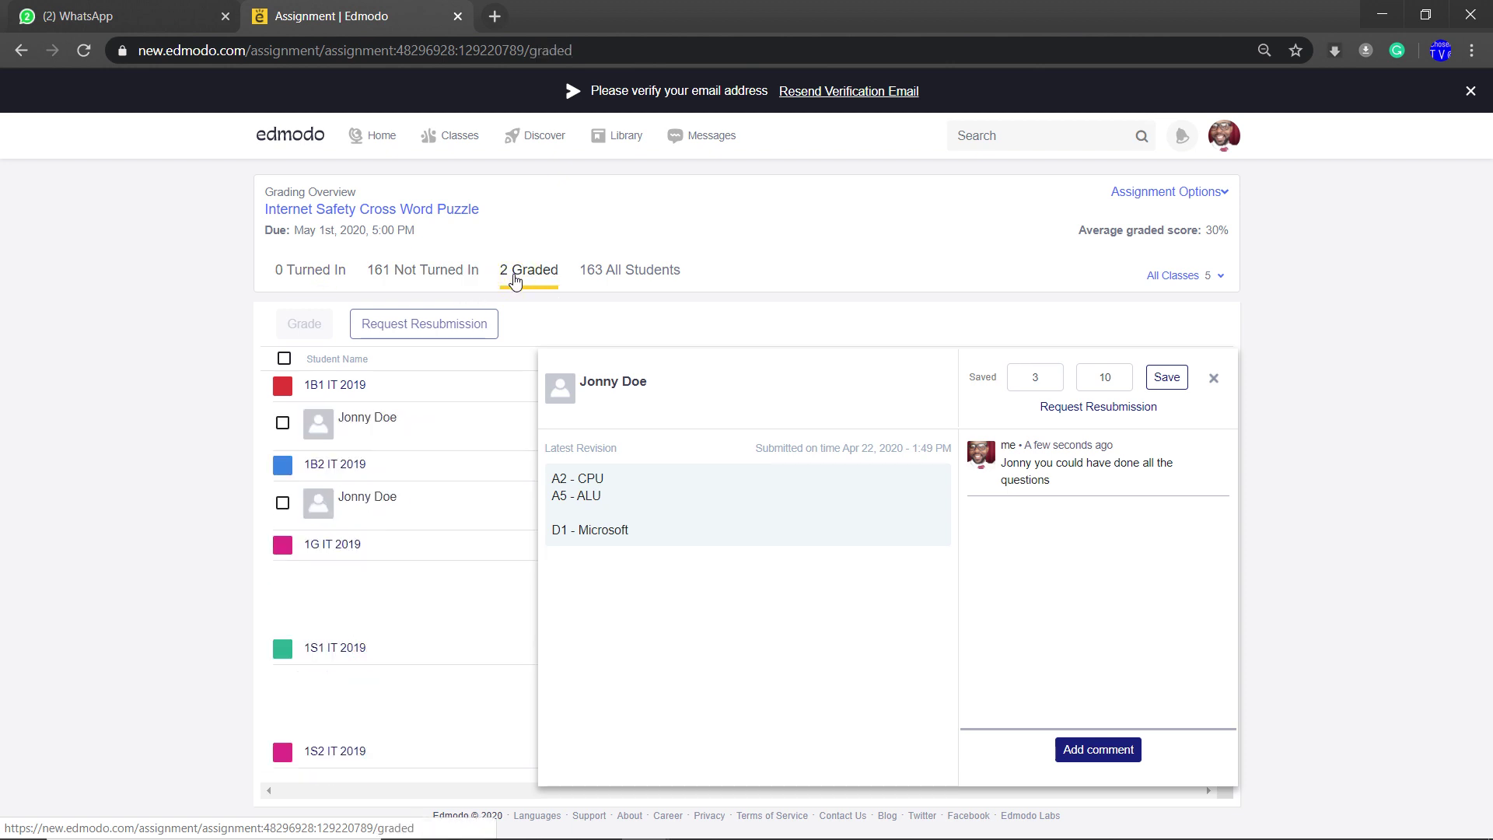
left_click(627, 275)
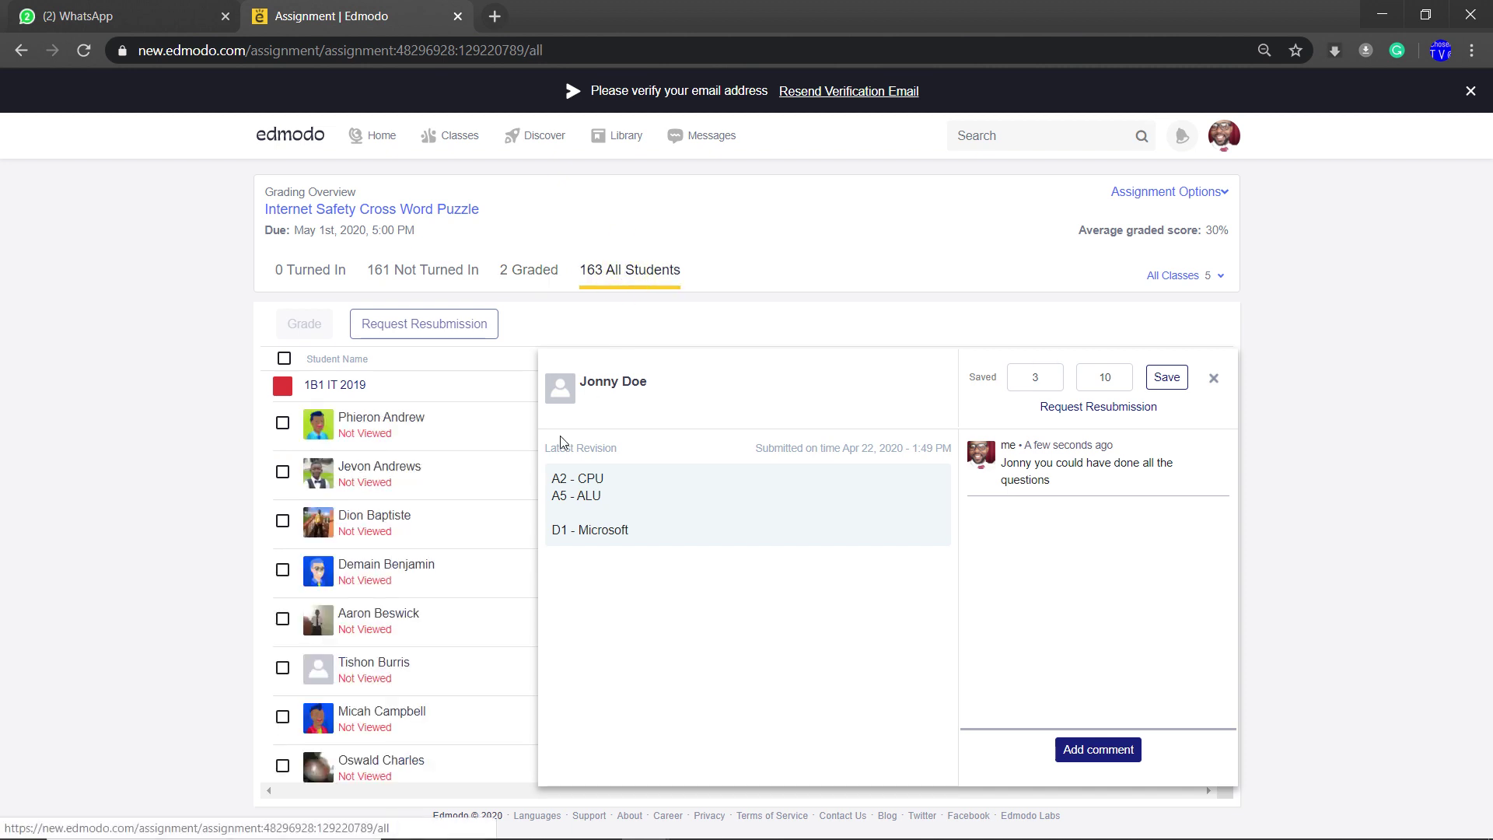
scroll(498, 571, "down", 5)
scroll(495, 574, "up", 5)
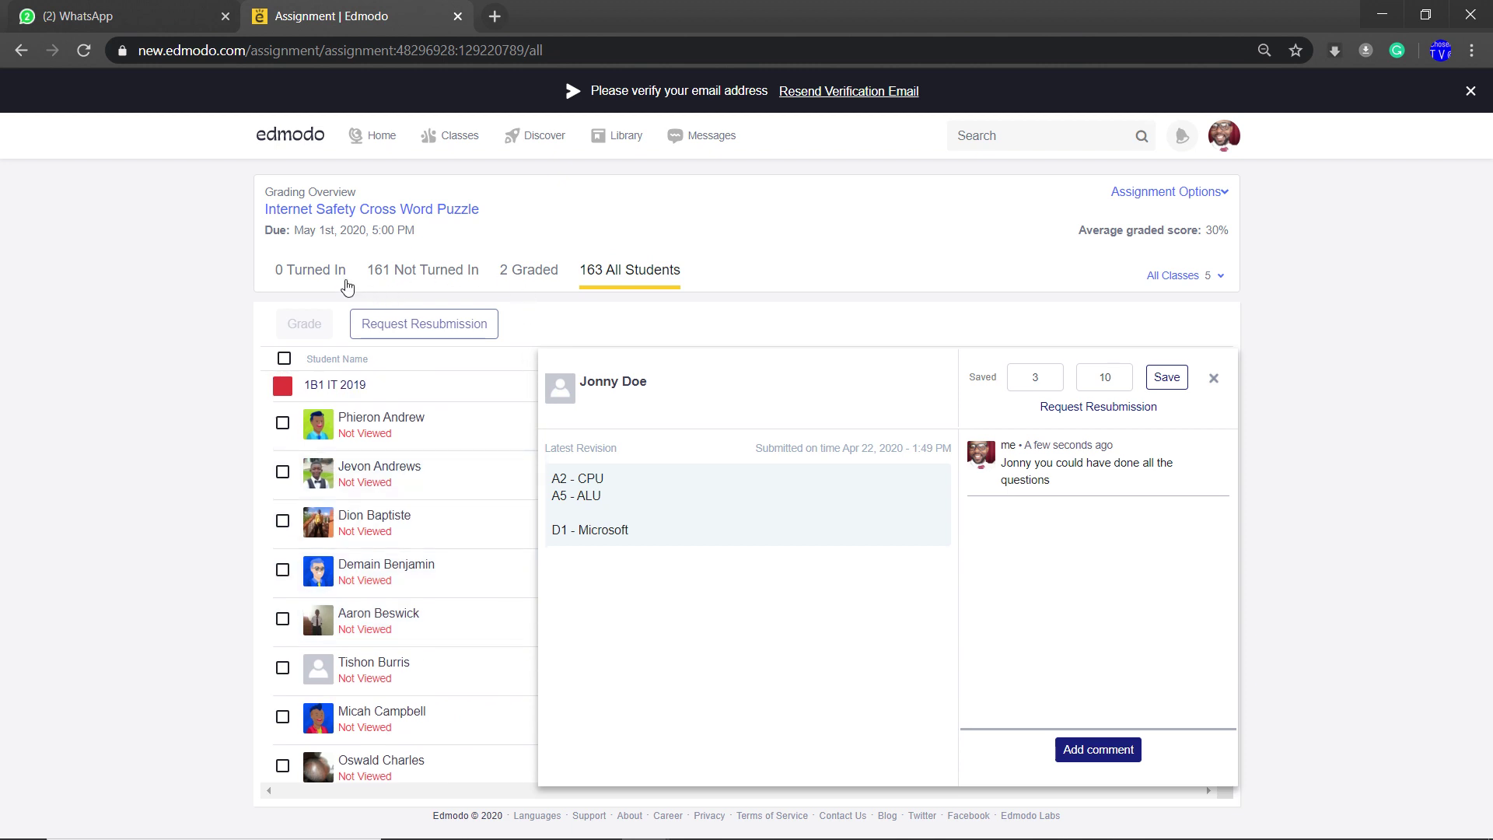
scroll(463, 515, "down", 6)
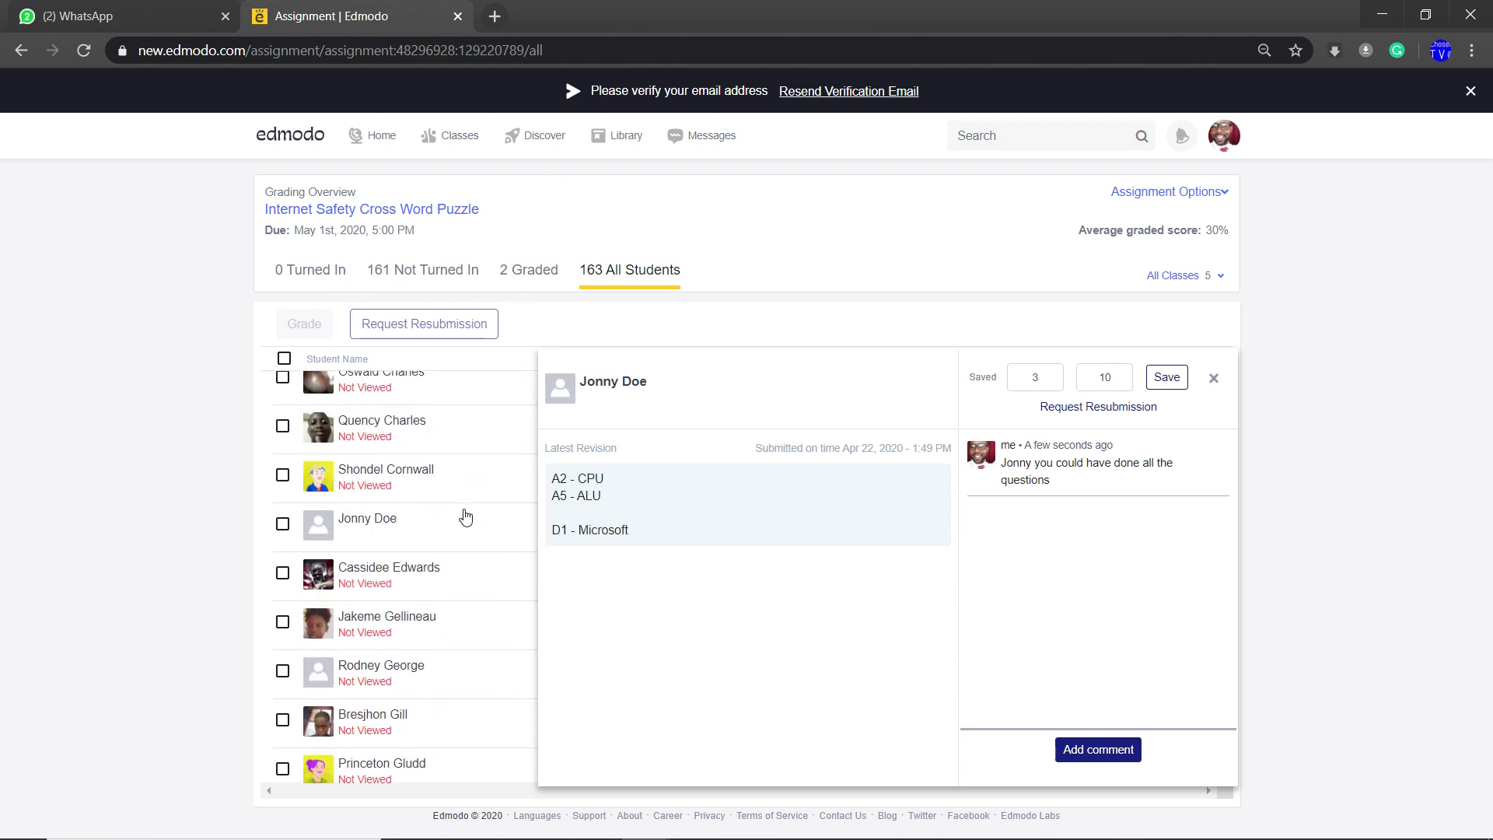
scroll(443, 470, "up", 5)
scroll(404, 440, "up", 3)
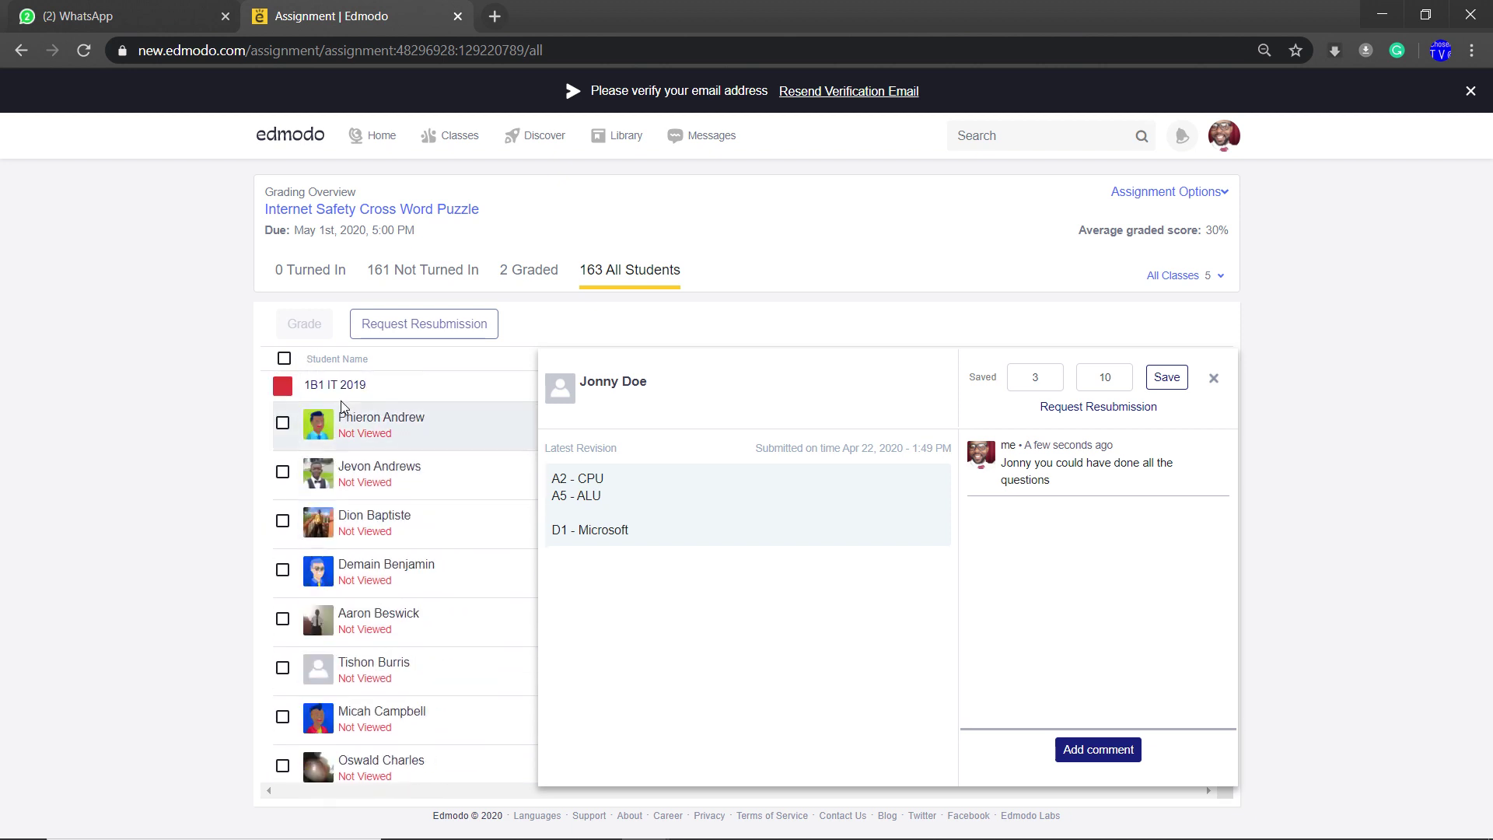
scroll(366, 482, "down", 7)
scroll(368, 512, "down", 15)
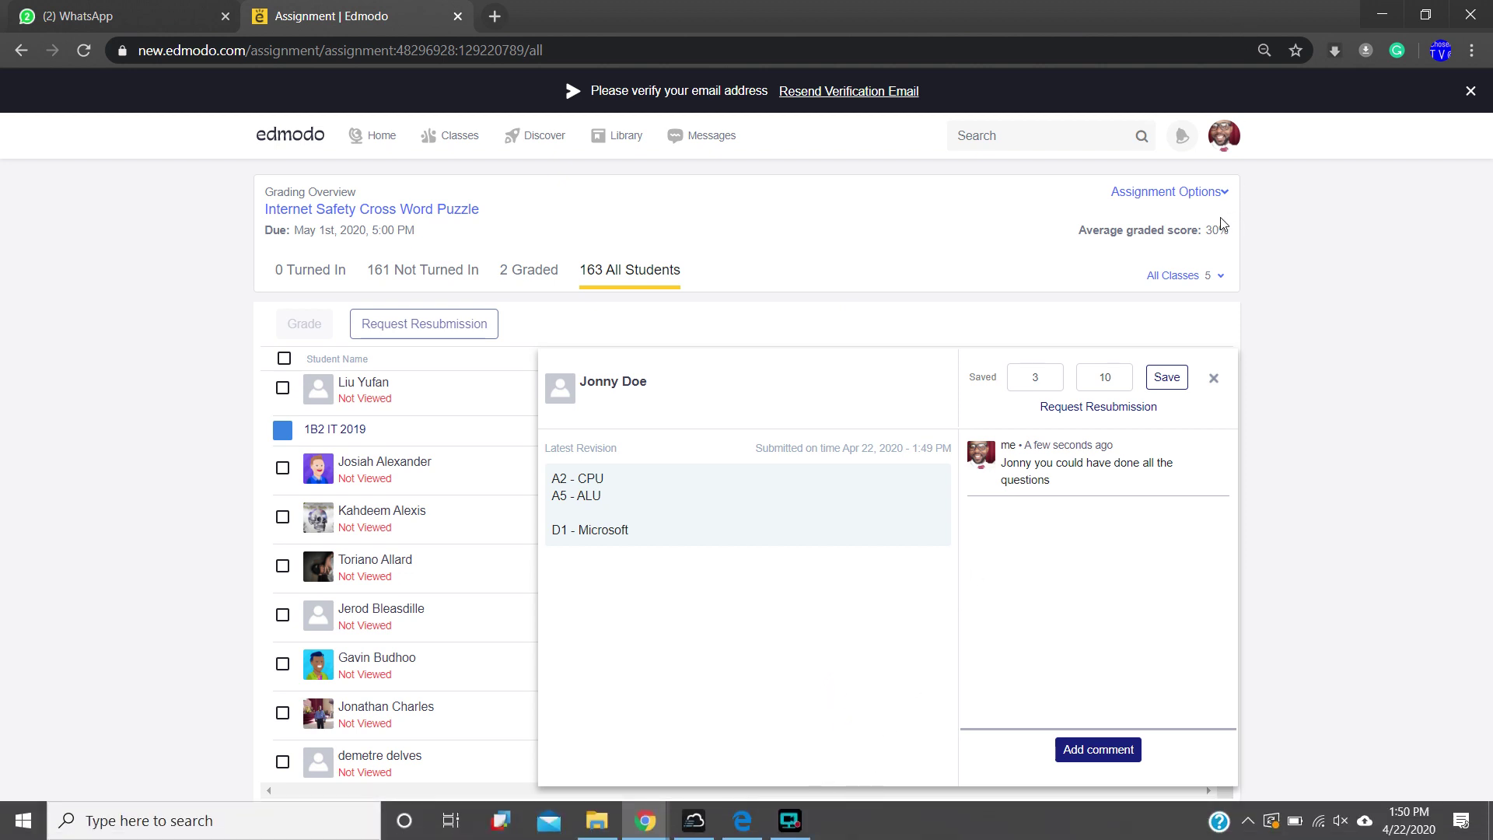
left_click(1207, 196)
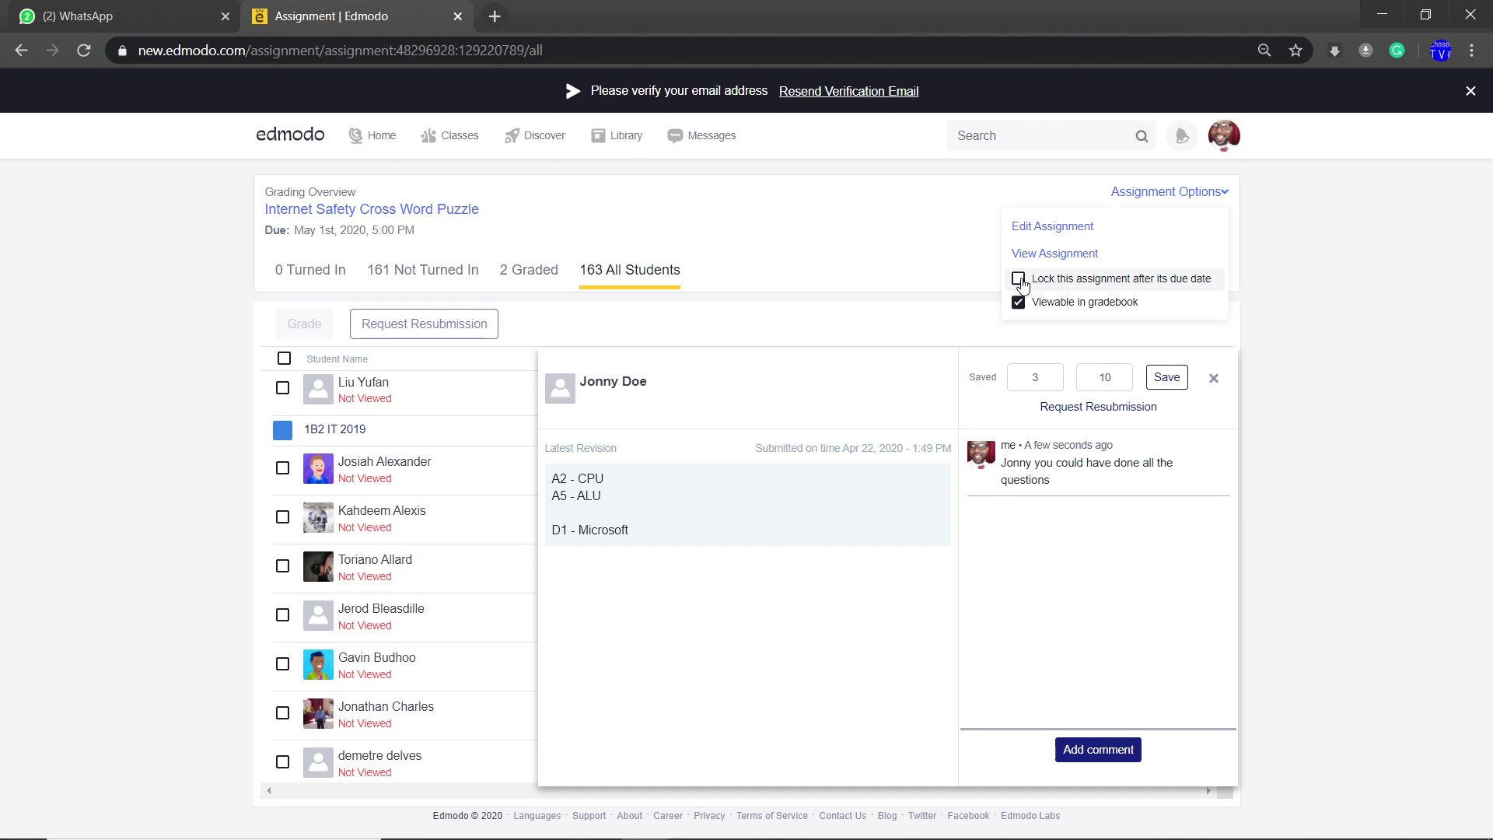
Switch to the student's incognito Edmodo window and open the notification about the graded Internet Safety Cross Word Puzzle
mouse_move(703, 834)
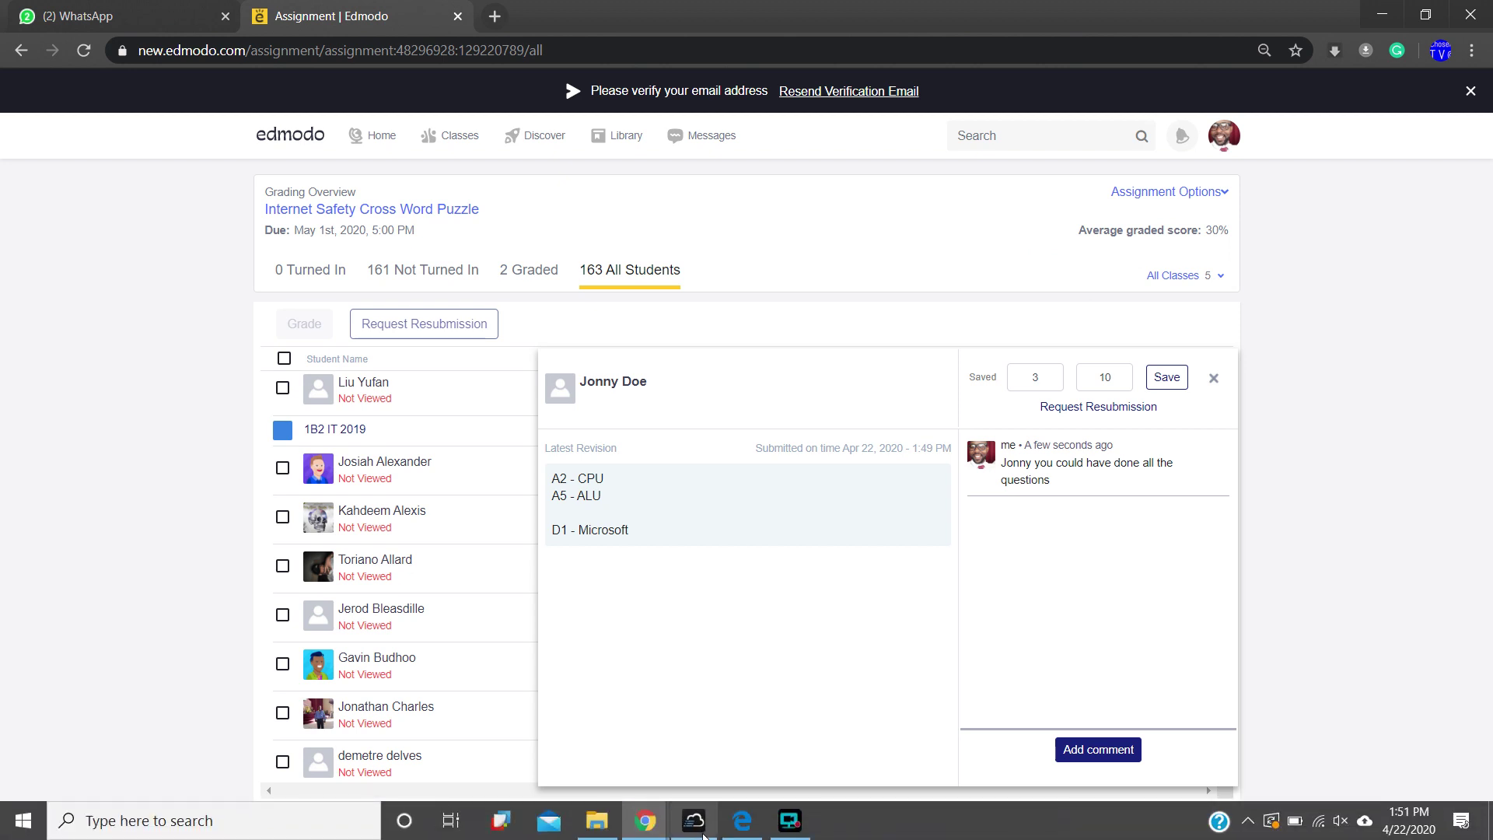
mouse_move(645, 821)
left_click(709, 776)
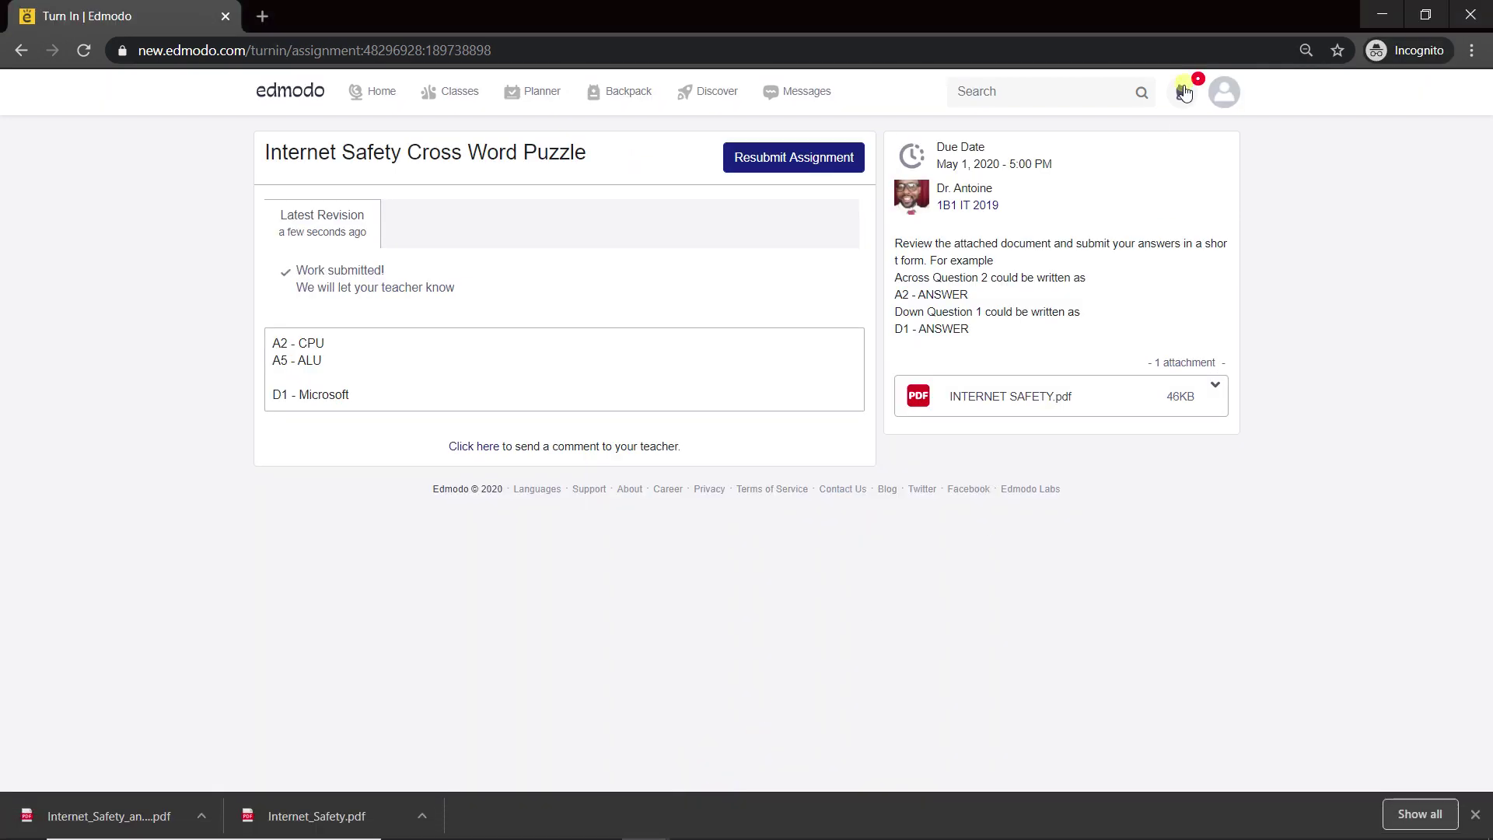
left_click(1183, 92)
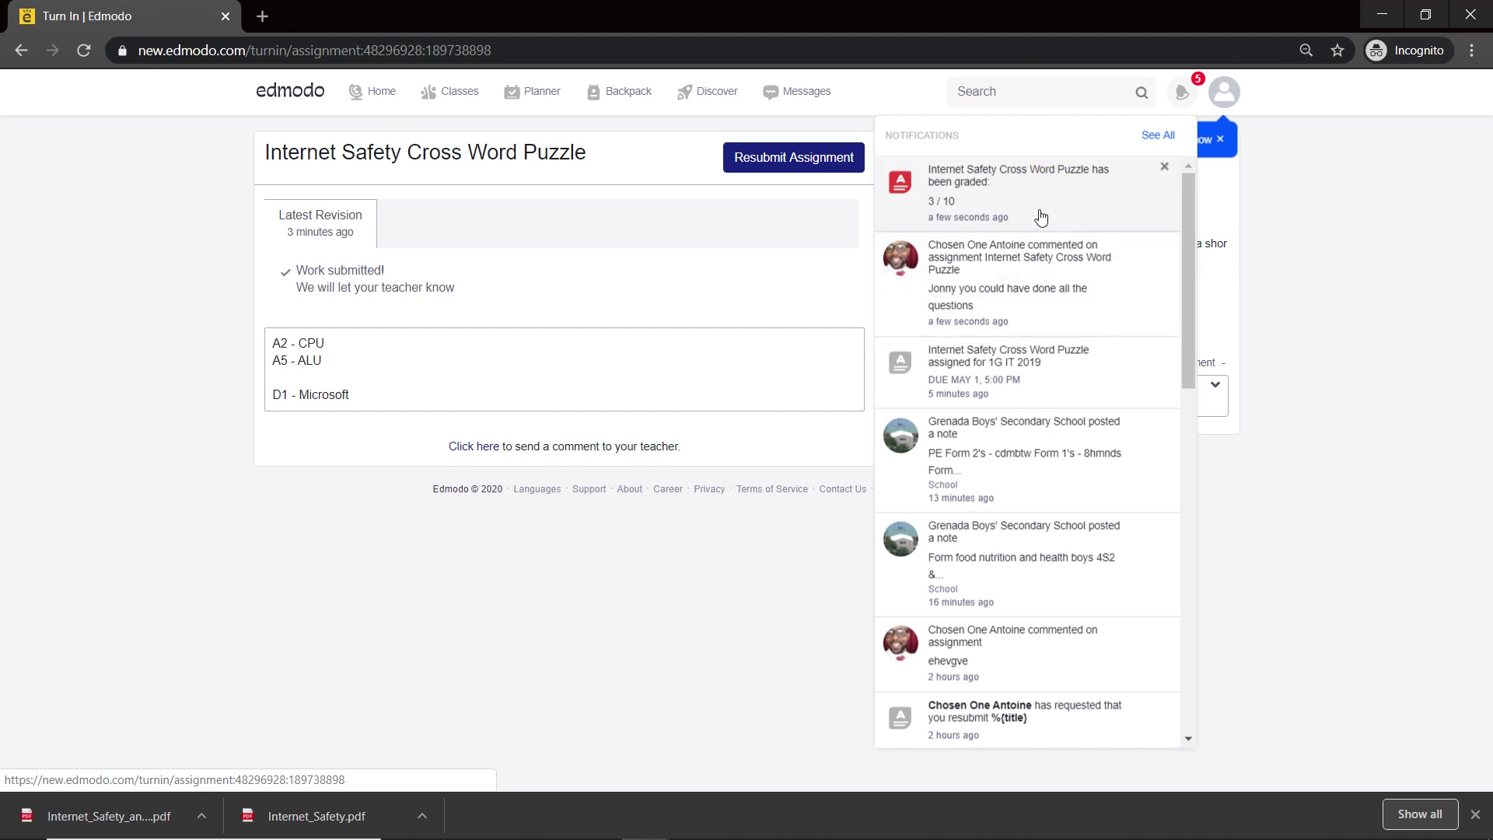
left_click(965, 189)
left_click(1183, 93)
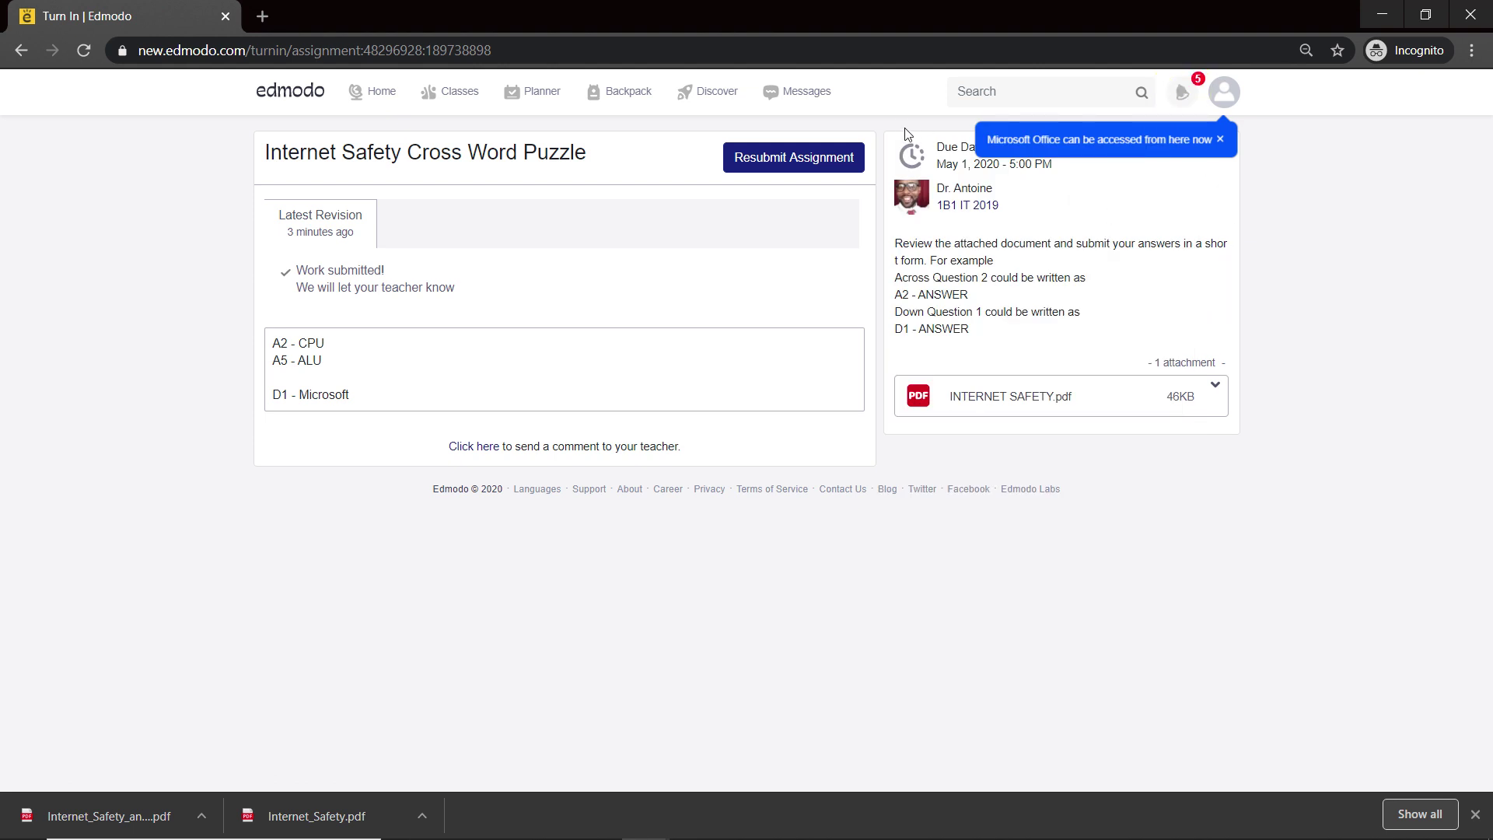
Go to the student's home feed and view the graded Internet Safety Cross Word Puzzle submission with the teacher's comment
left_click(384, 96)
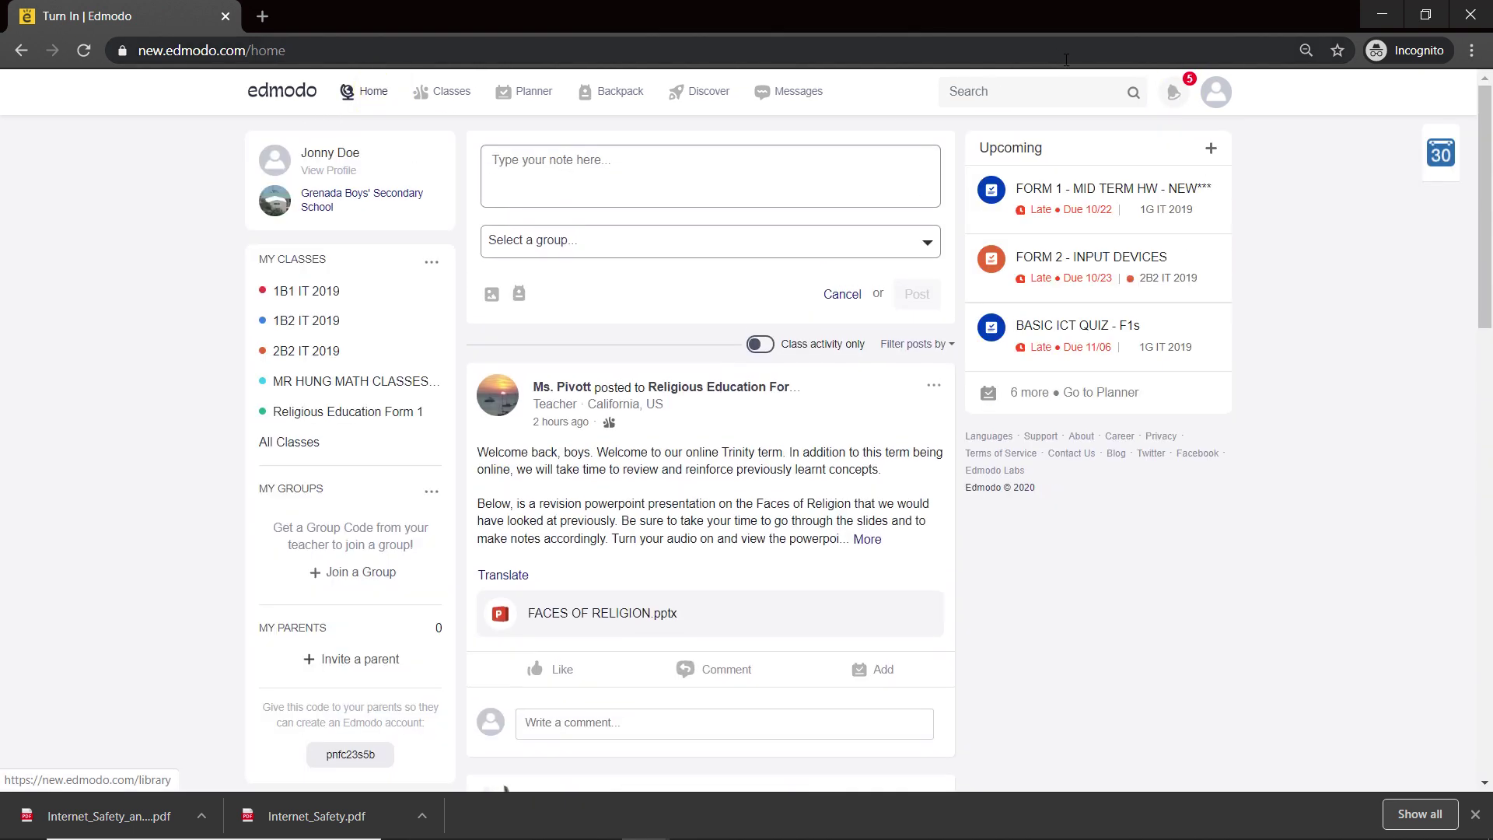
left_click(1176, 95)
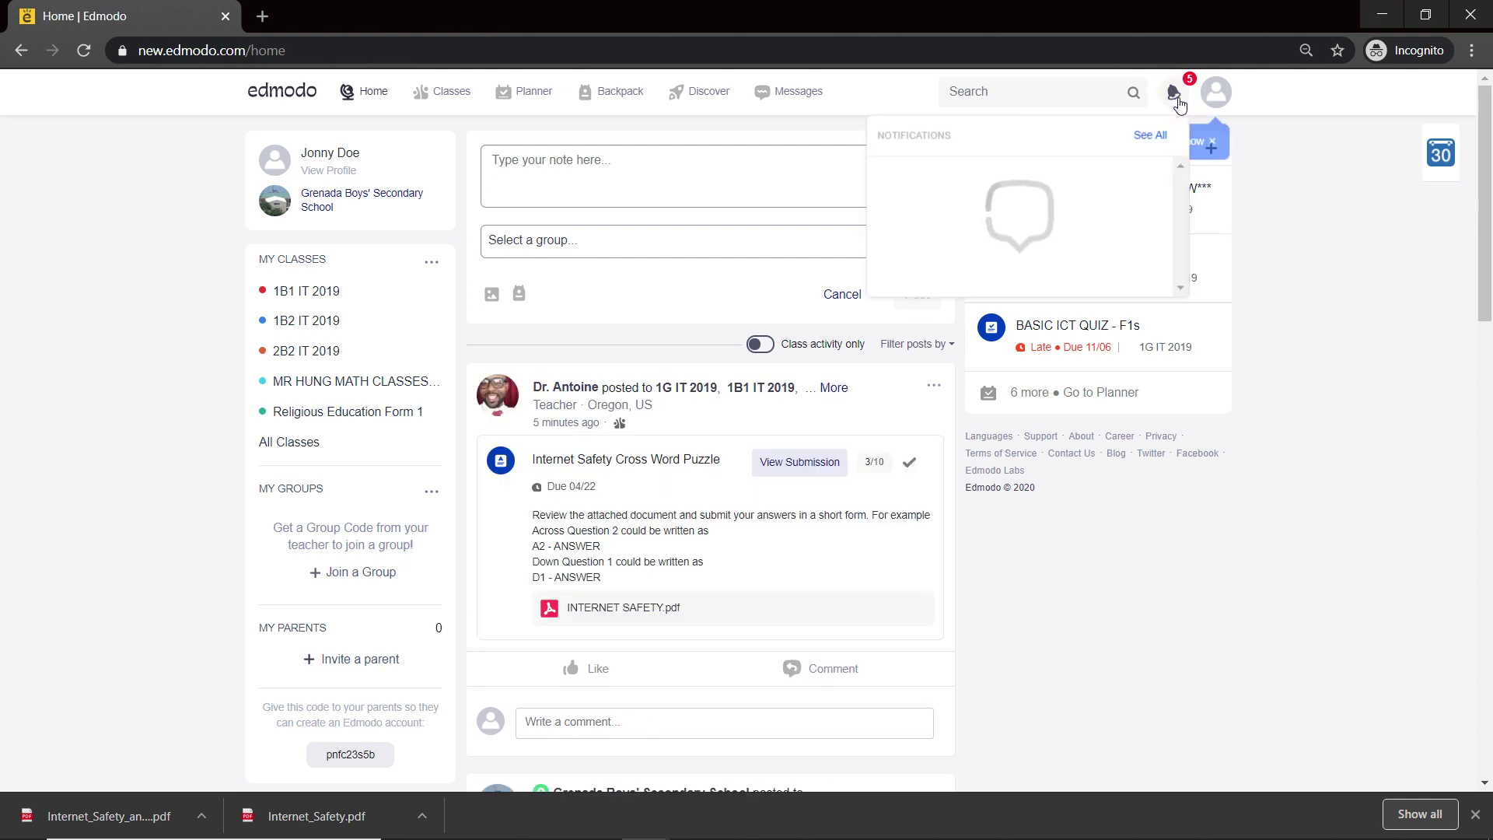
left_click(1353, 660)
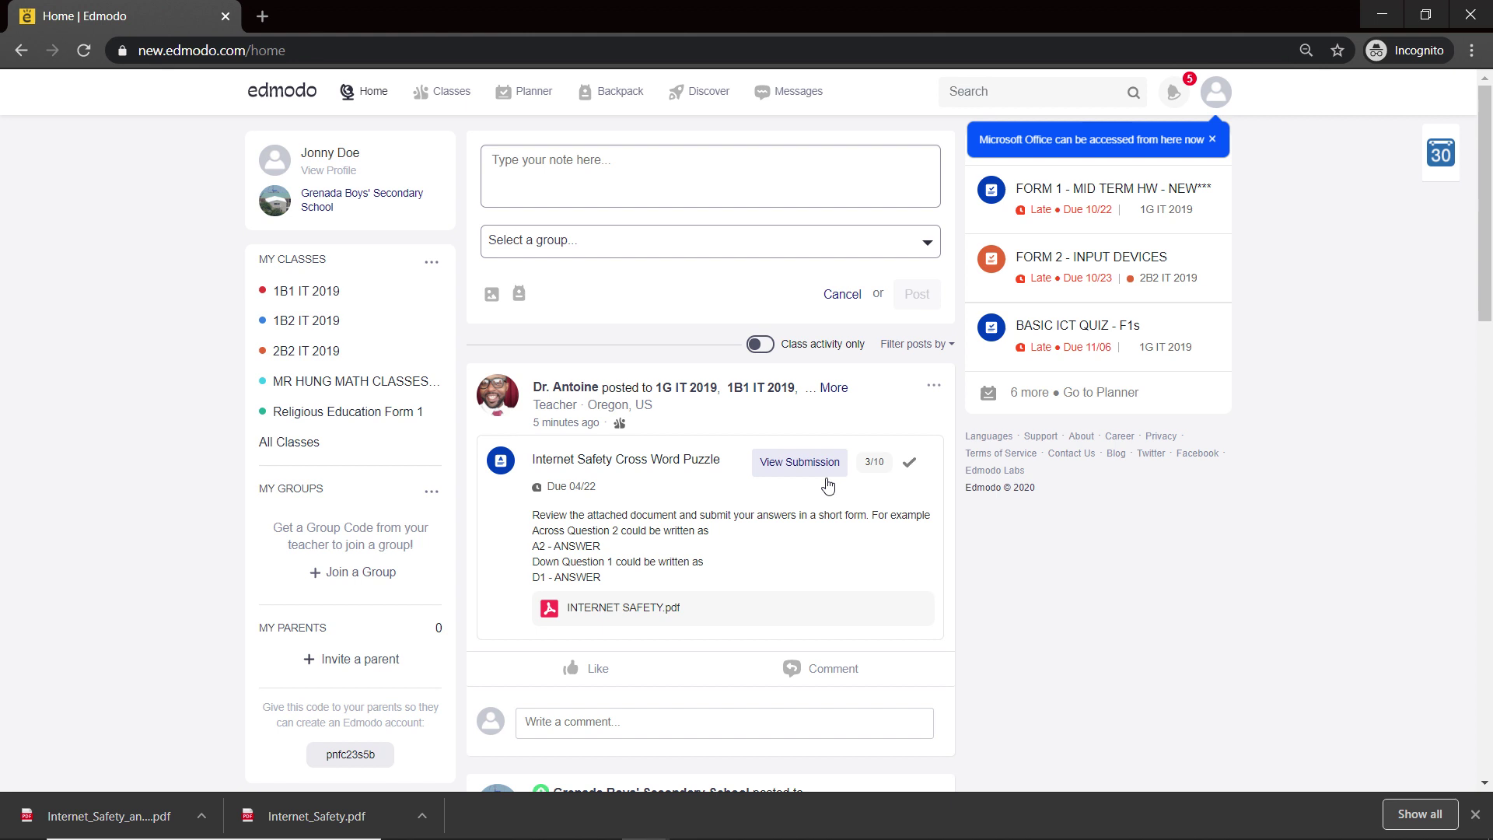
left_click(799, 471)
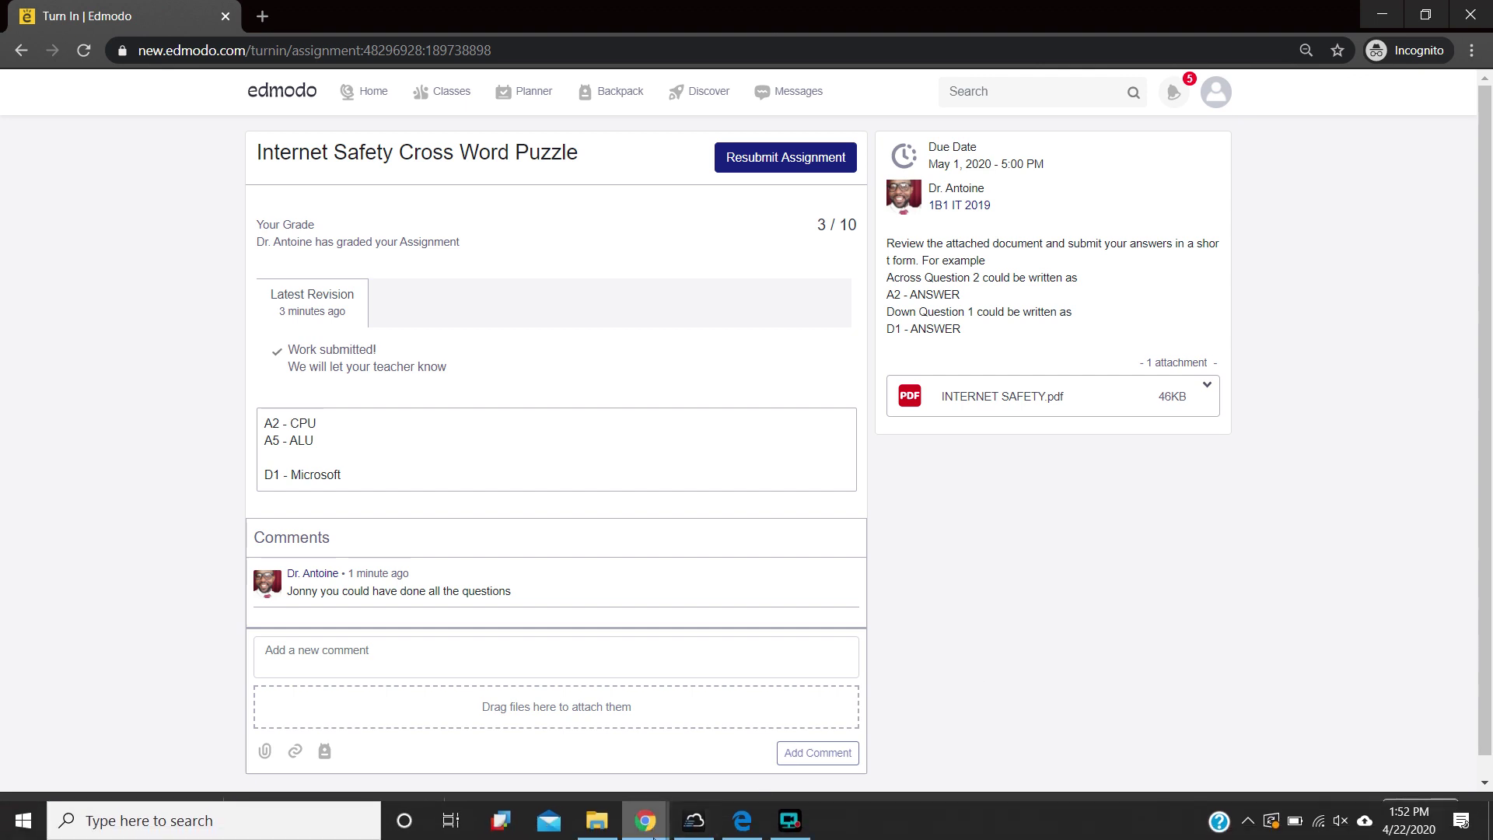
Switch back to the teacher's Edmodo window showing the puzzle's grading overview
mouse_move(649, 826)
left_click(619, 769)
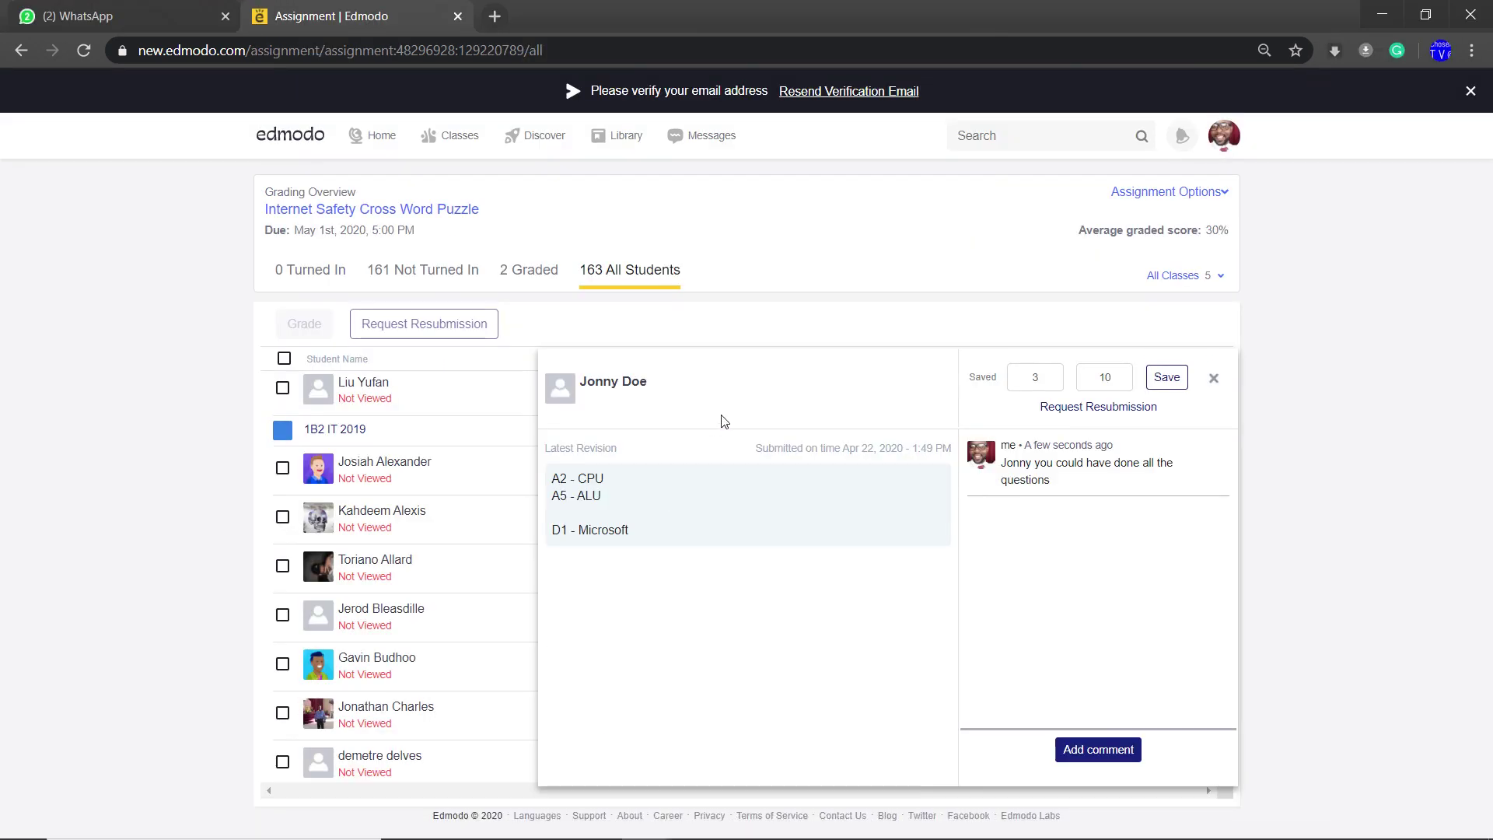